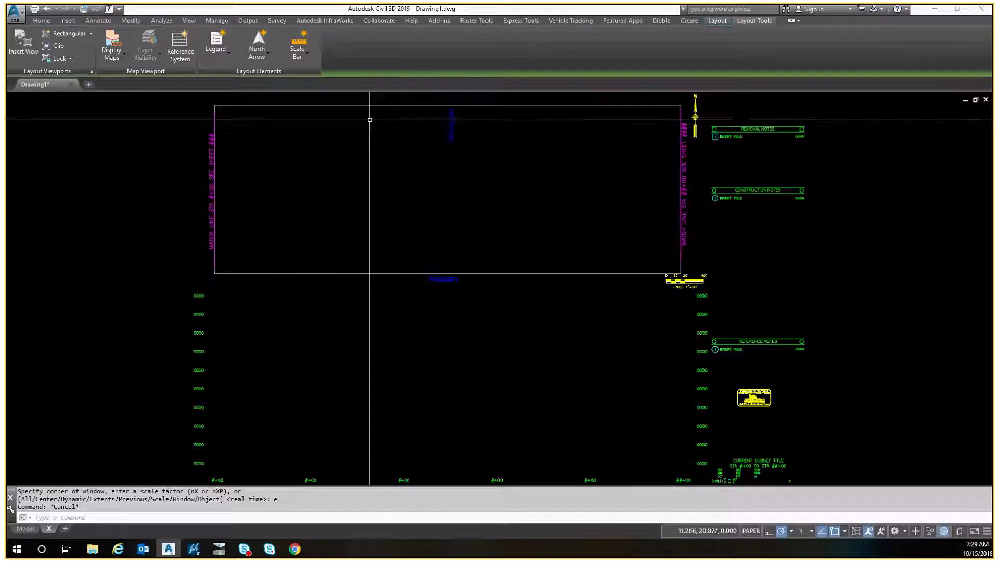
Create a new drawing from the LAYT.dwt template in the Templates folder
{"action": "key", "text": "ctrl+n"}
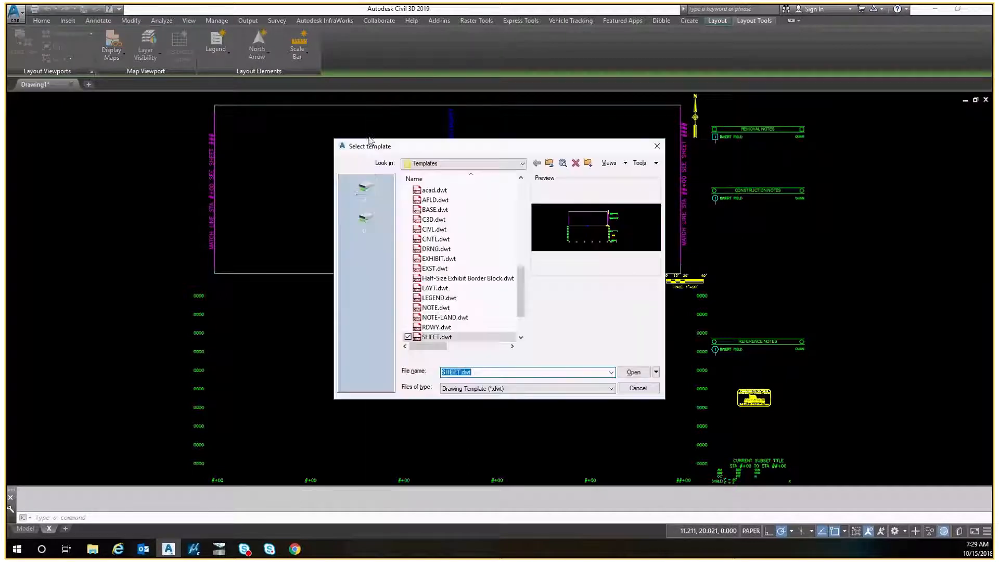
{"action": "left_click", "coordinate": [512, 163]}
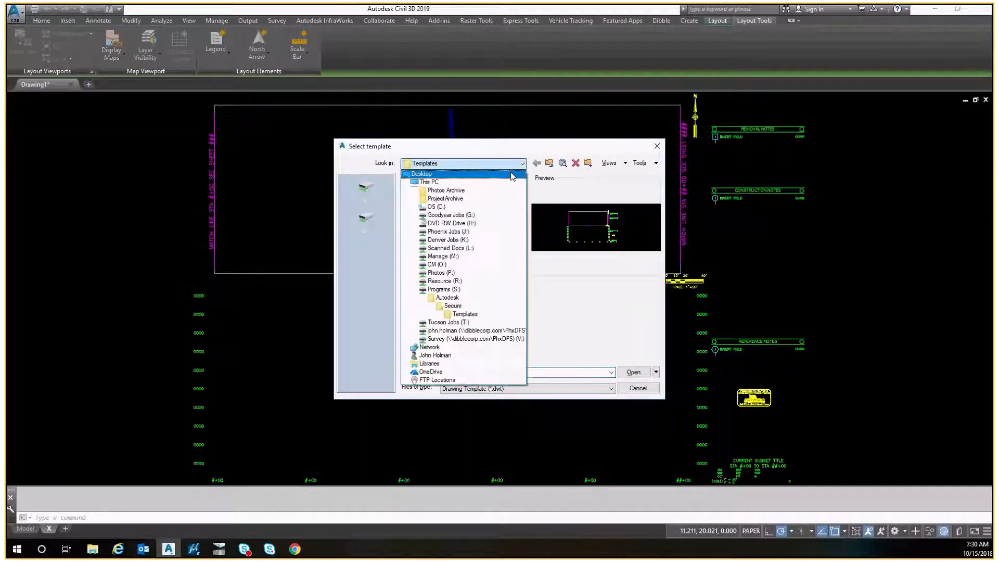
{"action": "left_click", "coordinate": [461, 314]}
{"action": "scroll", "coordinate": [440, 253], "scroll_direction": "down", "scroll_amount": 10}
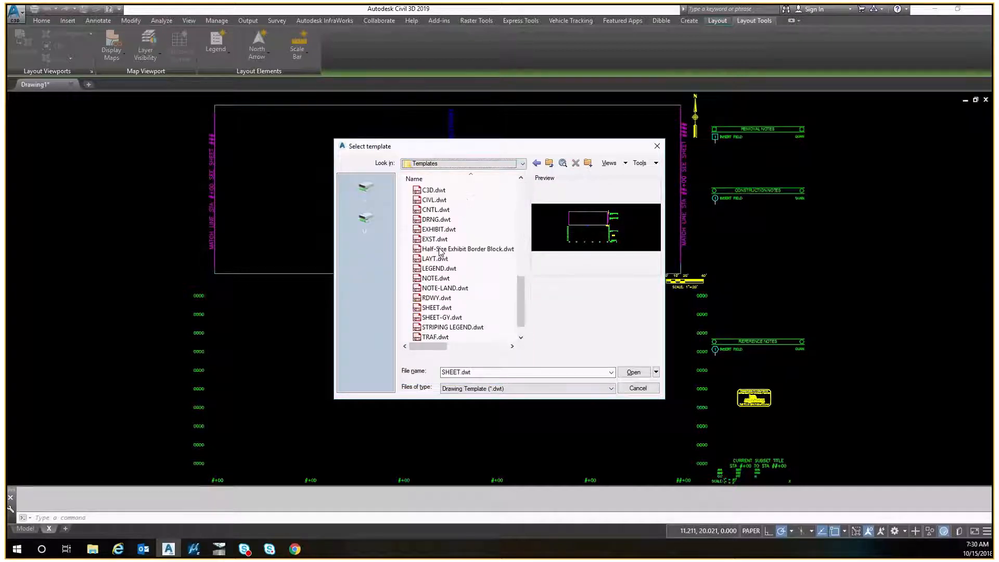
{"action": "left_click", "coordinate": [437, 259]}
{"action": "scroll", "coordinate": [456, 328], "scroll_direction": "down", "scroll_amount": 1}
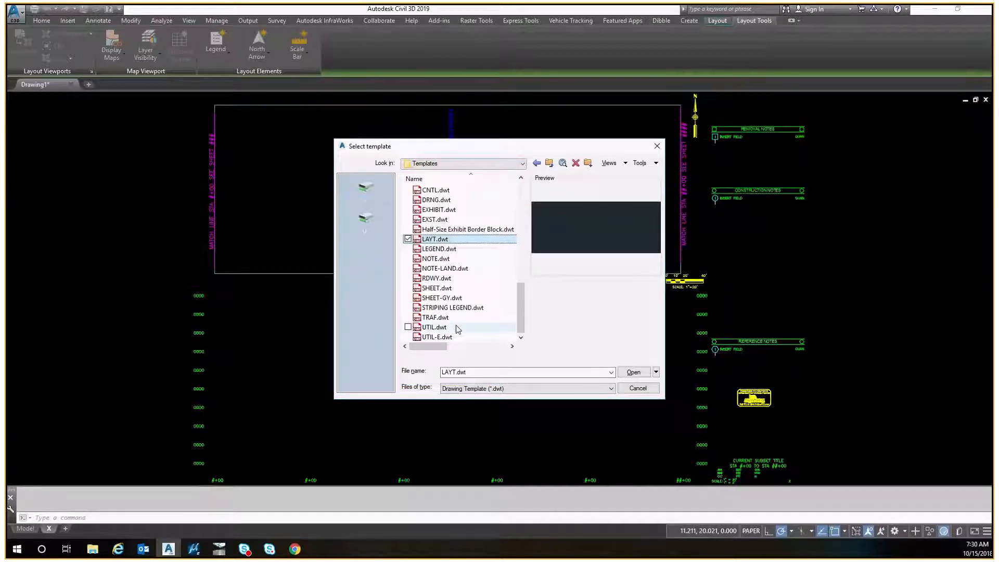
{"action": "double_click", "coordinate": [442, 240]}
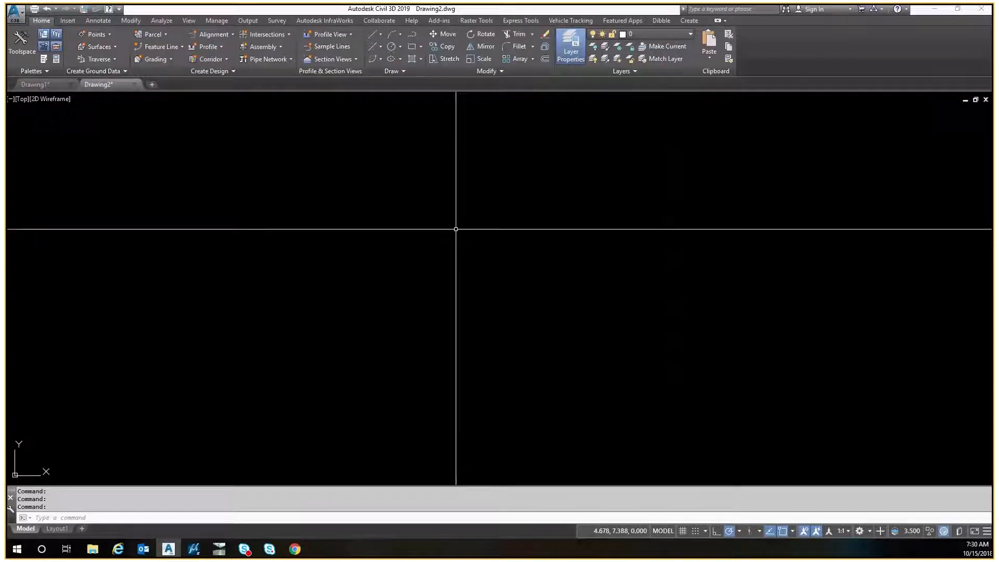
Attach 17023_01-BASE.dwg as an overlay external reference with a relative path, inserted at 0,0,0 and scale 1
{"action": "type", "text": "xa"}
{"action": "key", "text": "Return"}
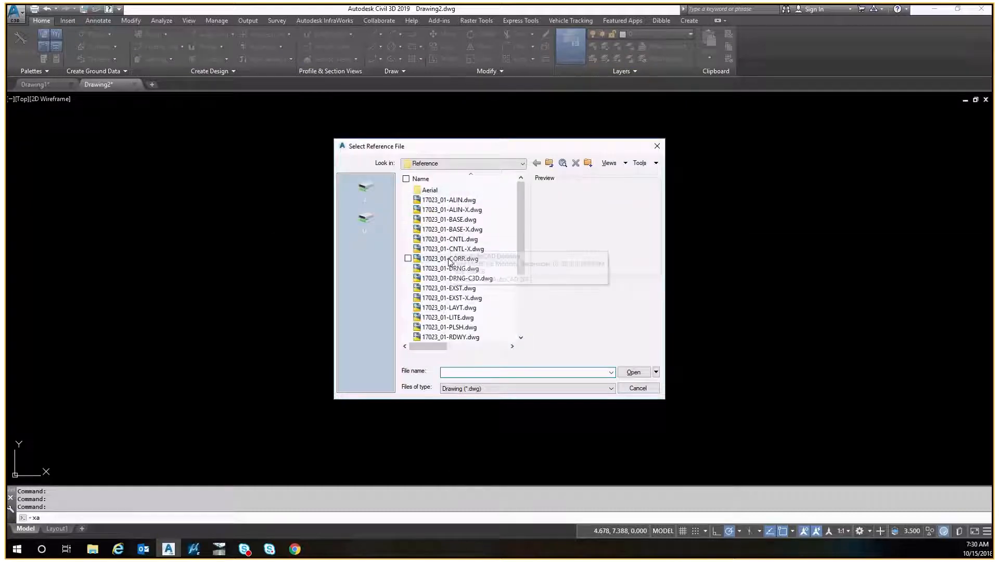
{"action": "left_click", "coordinate": [451, 220]}
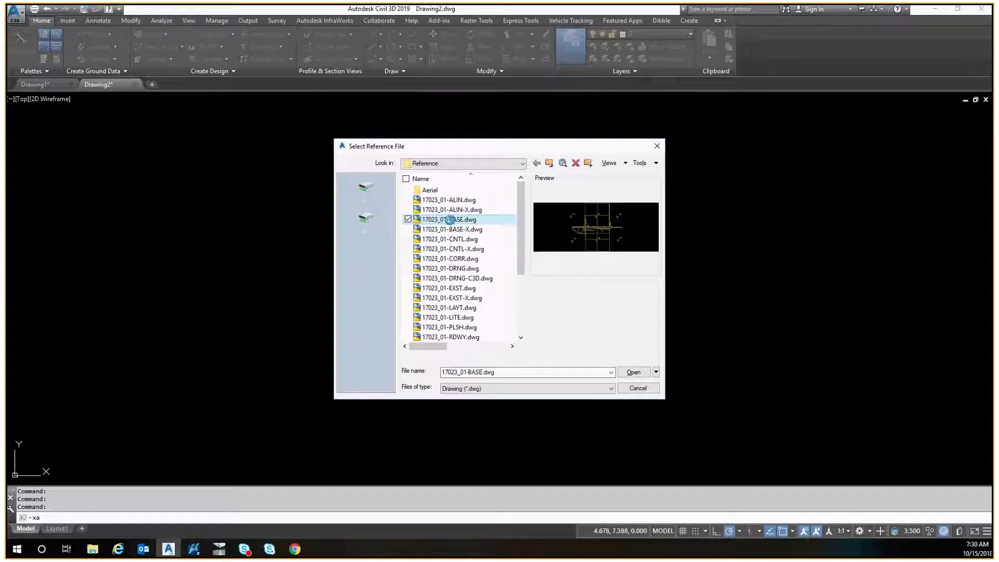
{"action": "right_click", "coordinate": [465, 229]}
{"action": "key", "text": "Escape"}
{"action": "left_click", "coordinate": [465, 221]}
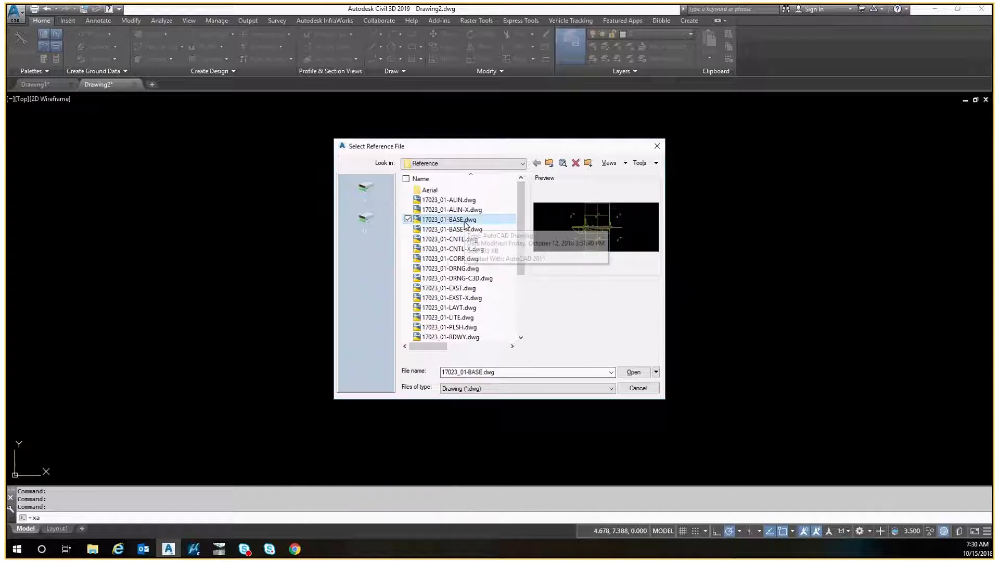
{"action": "double_click", "coordinate": [462, 220]}
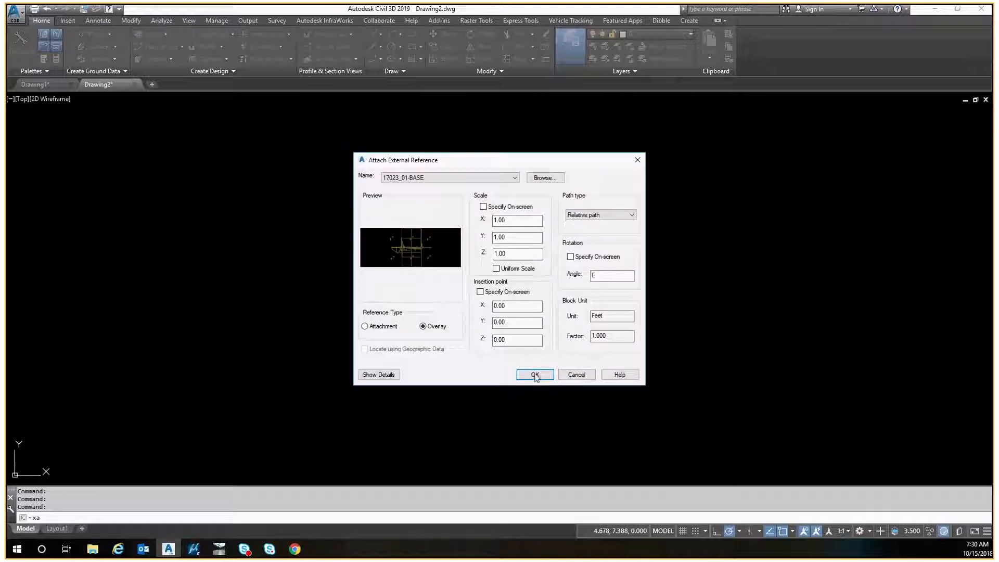
{"action": "left_click", "coordinate": [535, 375]}
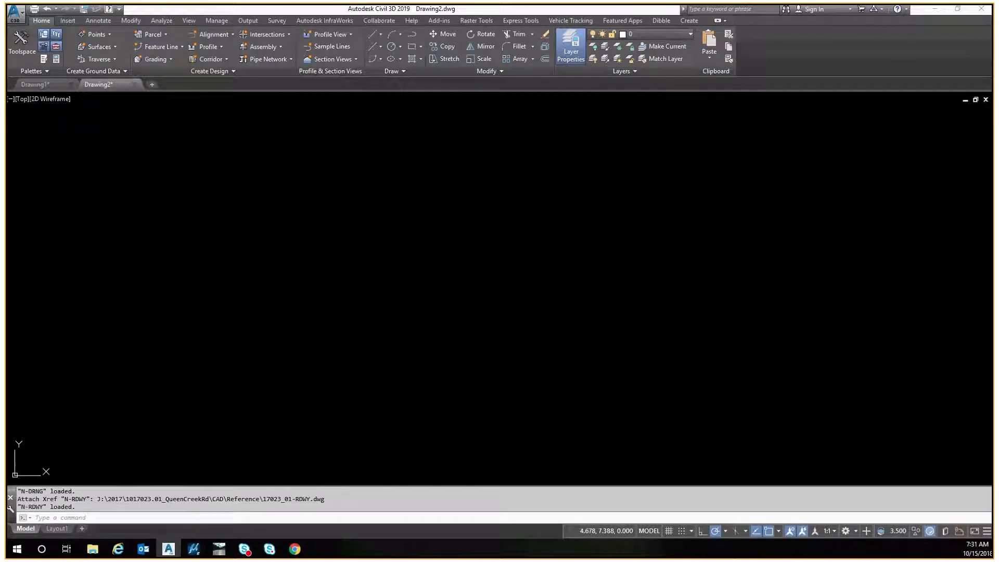
Zoom to the drawing extents and examine the attached base plan along the road between Ellsworth and Crismon
{"action": "type", "text": "z"}
{"action": "key", "text": "Return"}
{"action": "type", "text": "e"}
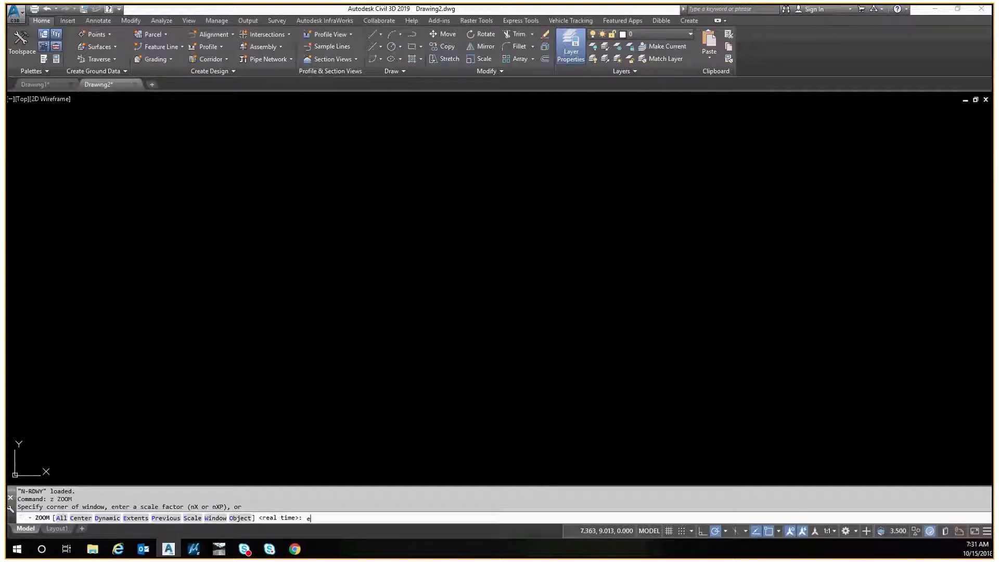
{"action": "key", "text": "Return"}
{"action": "key", "text": "Escape"}
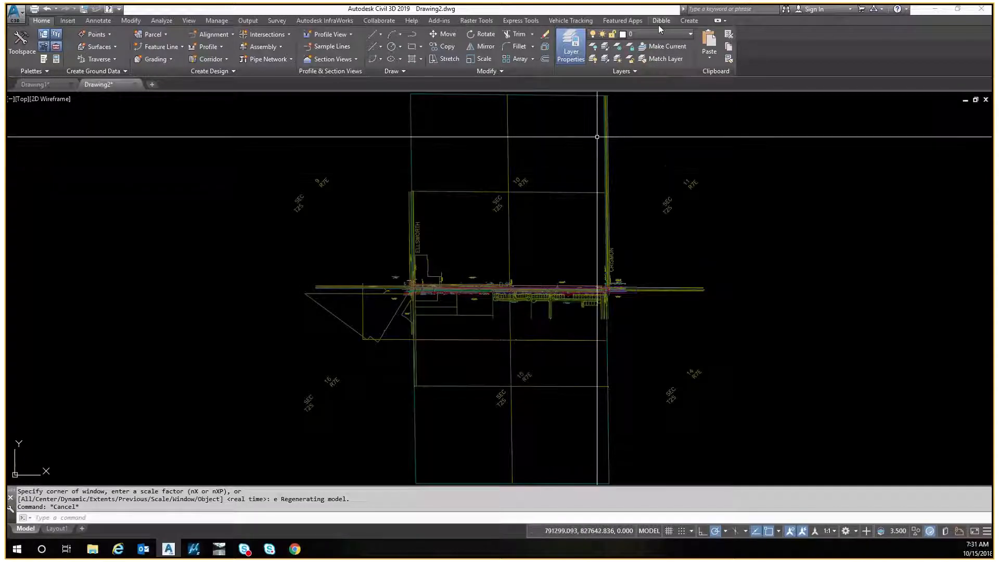
{"action": "key", "text": "Escape"}
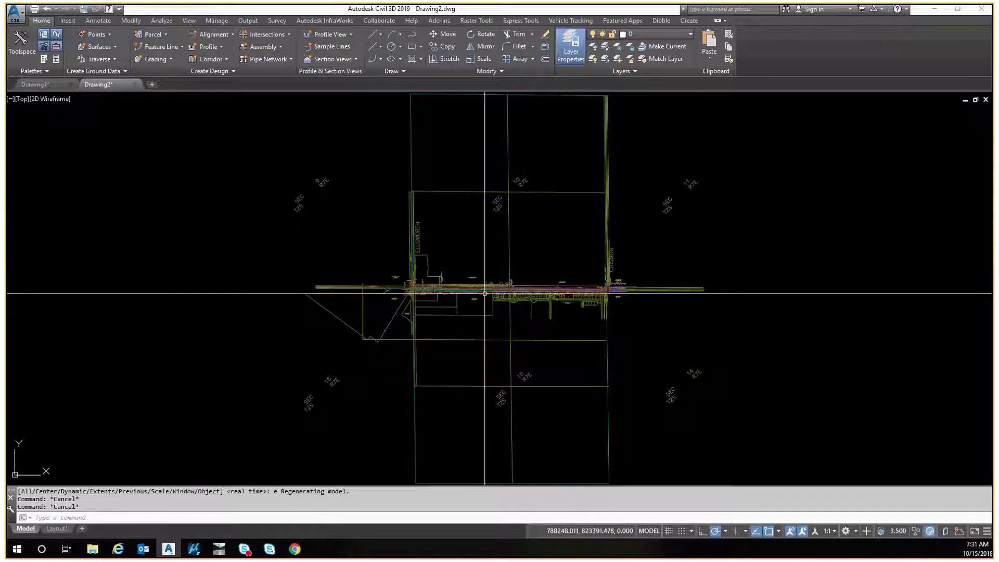
{"action": "scroll", "coordinate": [482, 291], "scroll_direction": "up", "scroll_amount": 6}
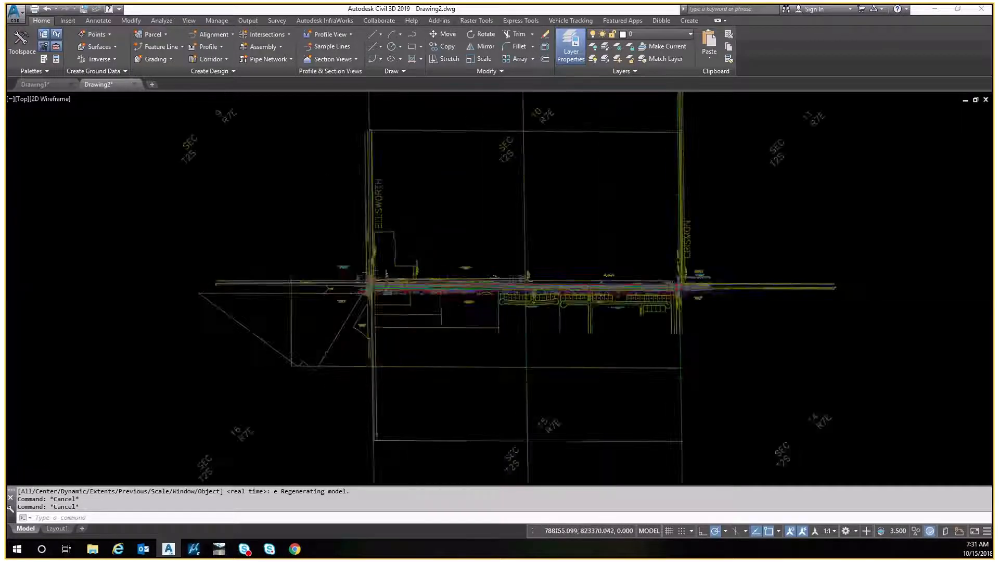
{"action": "scroll", "coordinate": [205, 273], "scroll_direction": "up", "scroll_amount": 4}
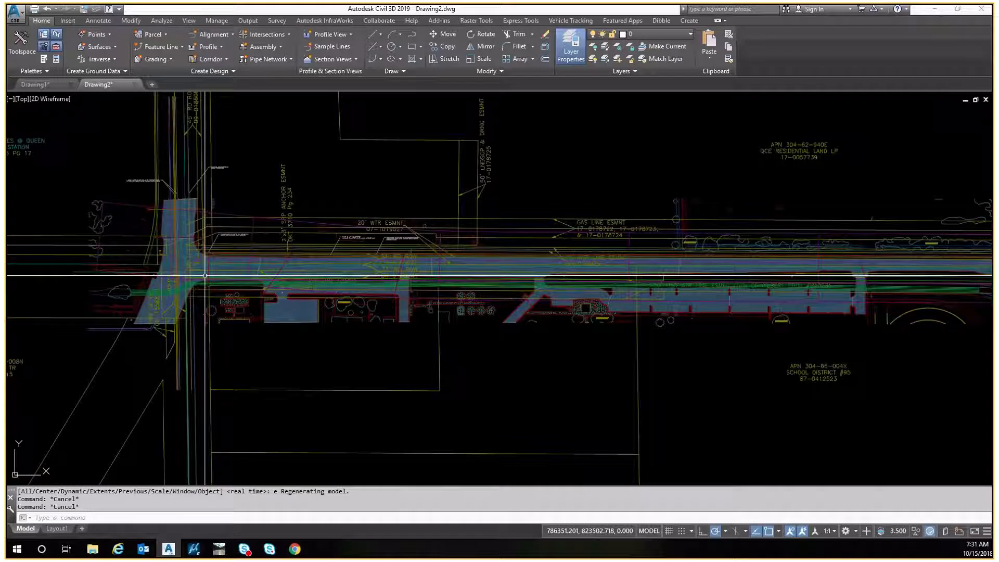
{"action": "middle_click_drag", "start_coordinate": [205, 278], "coordinate": [299, 292]}
{"action": "scroll", "coordinate": [203, 263], "scroll_direction": "down", "scroll_amount": 6}
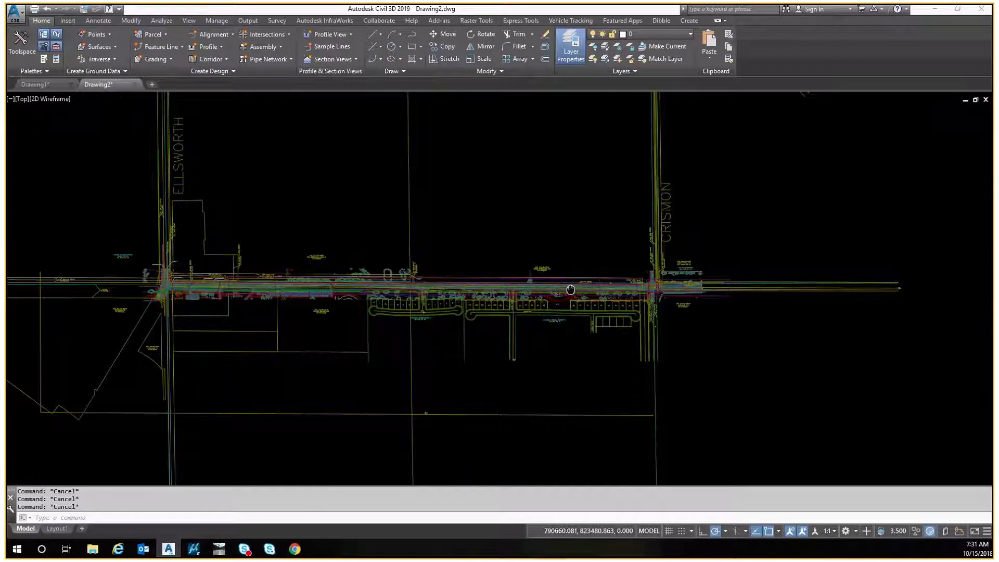
Create a reference to the Queen Creek centerline alignment from the project's data shortcuts in Toolspace, and close Toolspace
{"action": "left_click", "coordinate": [110, 21]}
{"action": "left_click", "coordinate": [41, 21]}
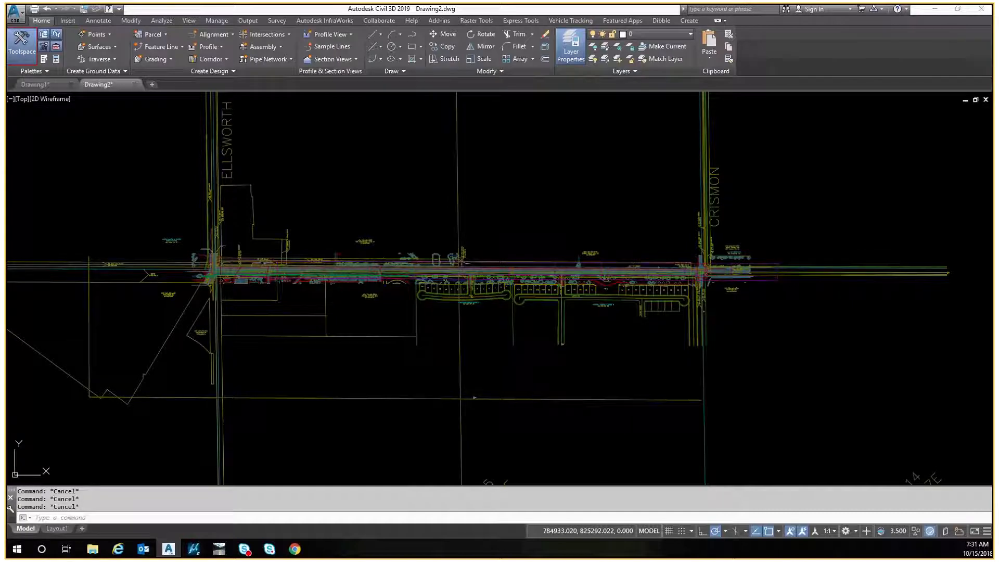
{"action": "left_click", "coordinate": [21, 44]}
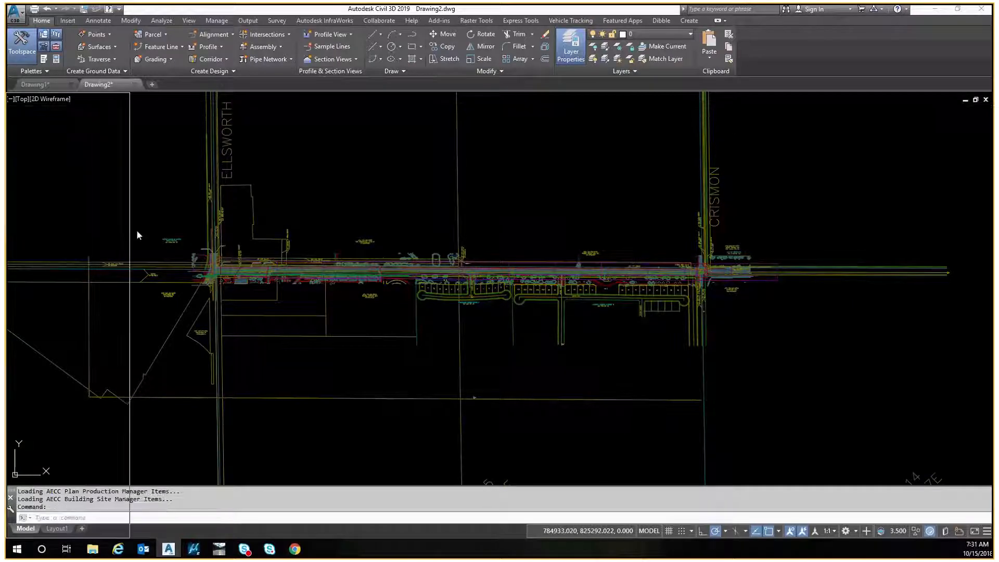
{"action": "left_click_drag", "start_coordinate": [191, 216], "coordinate": [180, 196]}
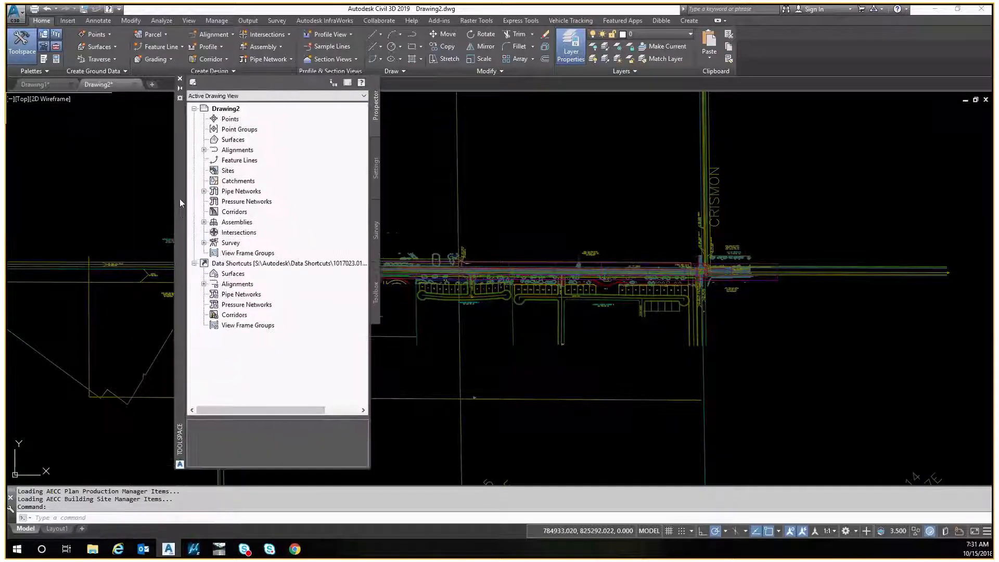
{"action": "double_click", "coordinate": [215, 286]}
{"action": "left_click", "coordinate": [213, 294]}
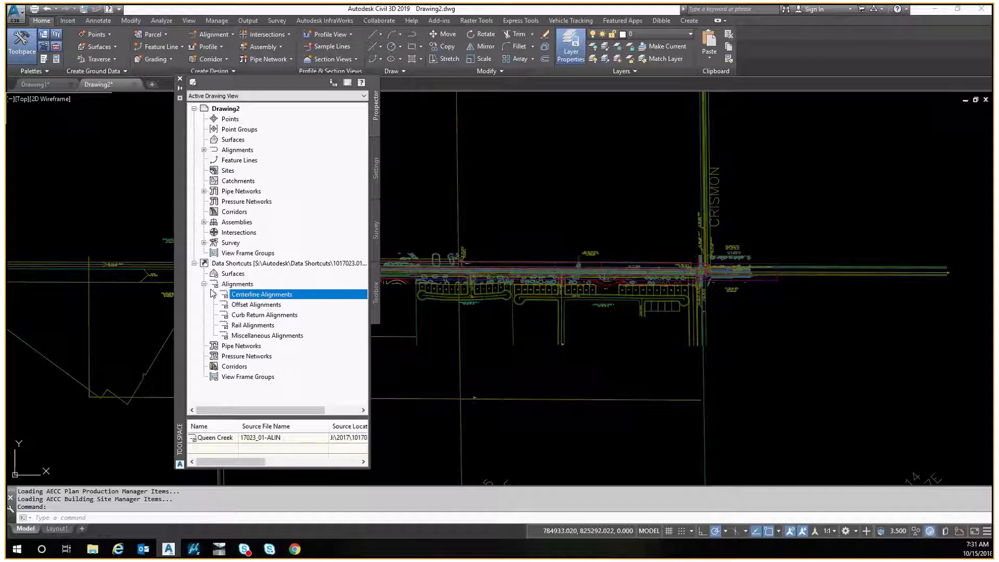
{"action": "left_click", "coordinate": [213, 294]}
{"action": "double_click", "coordinate": [261, 305]}
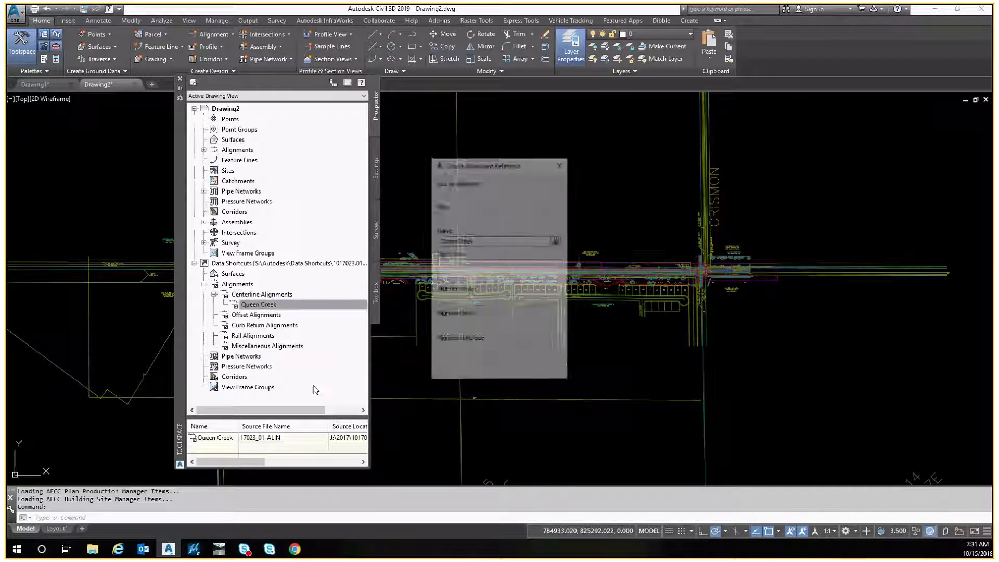
{"action": "left_click", "coordinate": [457, 369]}
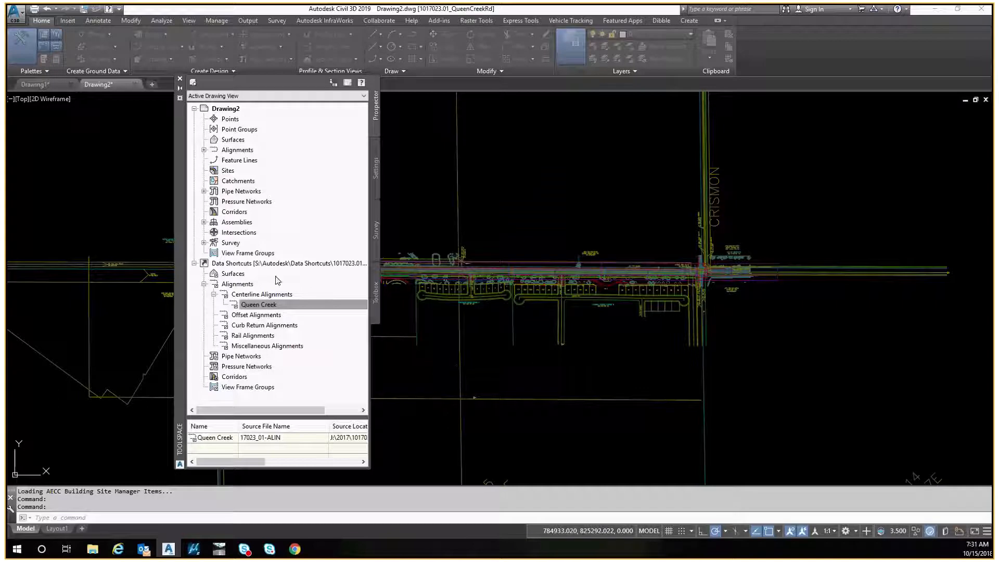
{"action": "left_click", "coordinate": [180, 80]}
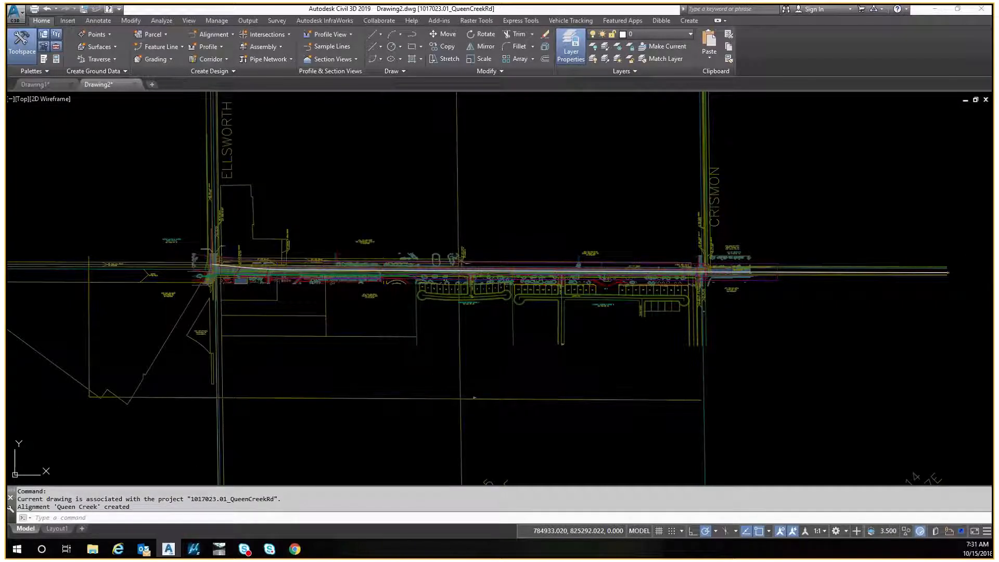
Examine the path of the referenced Queen Creek alignment against the base linework from the Ellsworth intersection eastward
{"action": "scroll", "coordinate": [257, 268], "scroll_direction": "up", "scroll_amount": 4}
{"action": "scroll", "coordinate": [257, 269], "scroll_direction": "up", "scroll_amount": 5}
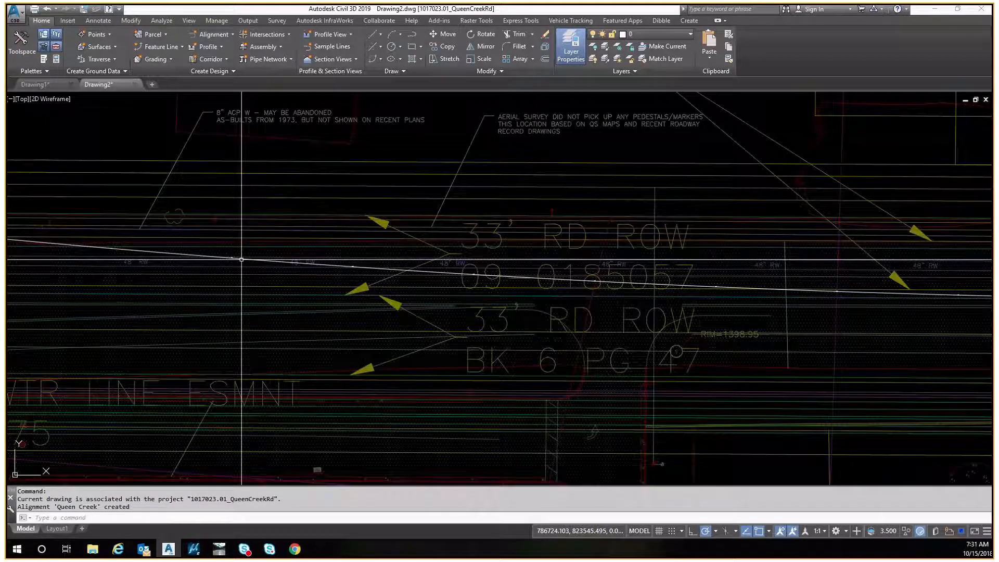
{"action": "scroll", "coordinate": [241, 259], "scroll_direction": "up", "scroll_amount": 4}
{"action": "scroll", "coordinate": [434, 222], "scroll_direction": "down", "scroll_amount": 5}
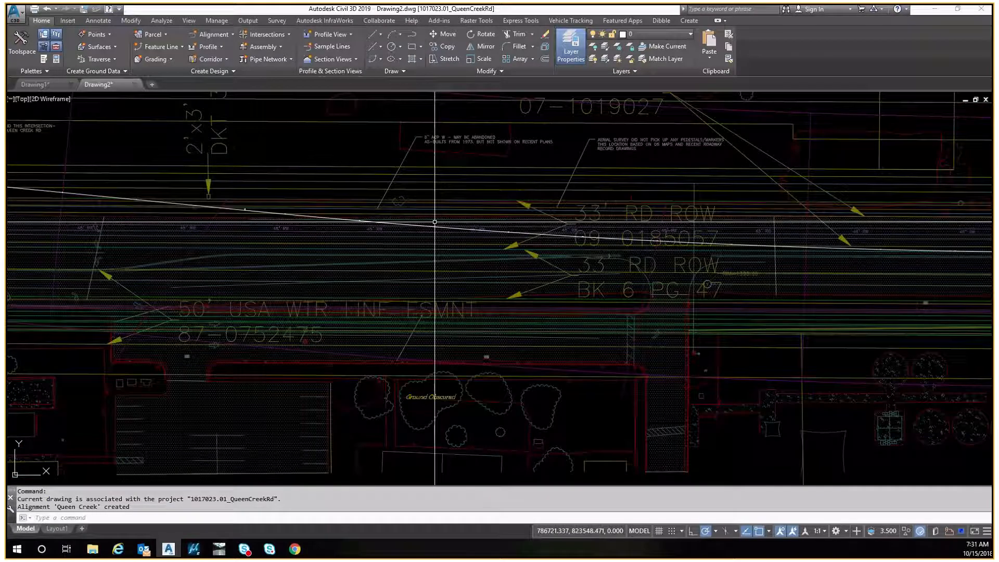
{"action": "key", "text": "Escape"}
{"action": "scroll", "coordinate": [396, 213], "scroll_direction": "down", "scroll_amount": 4}
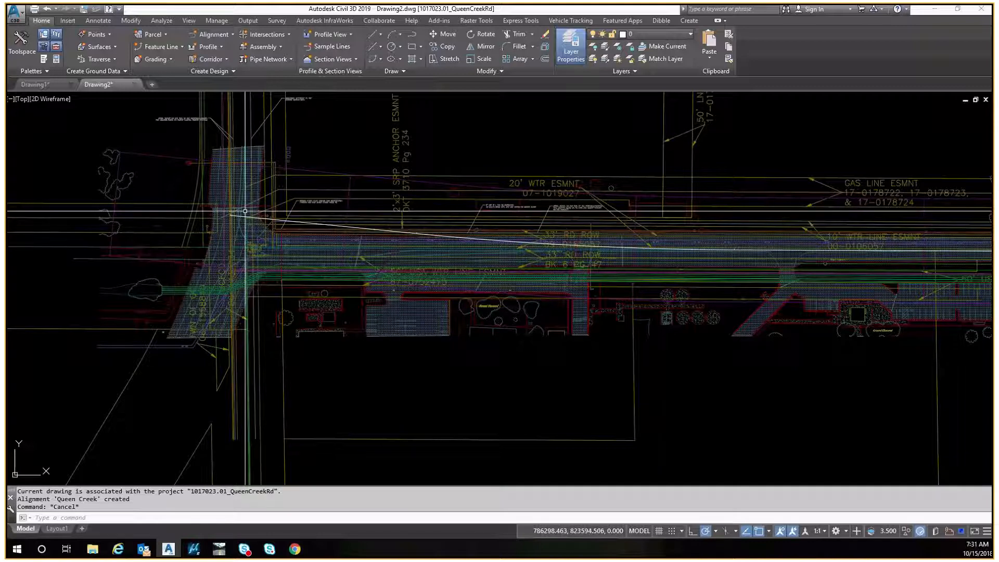
{"action": "key", "text": "Escape"}
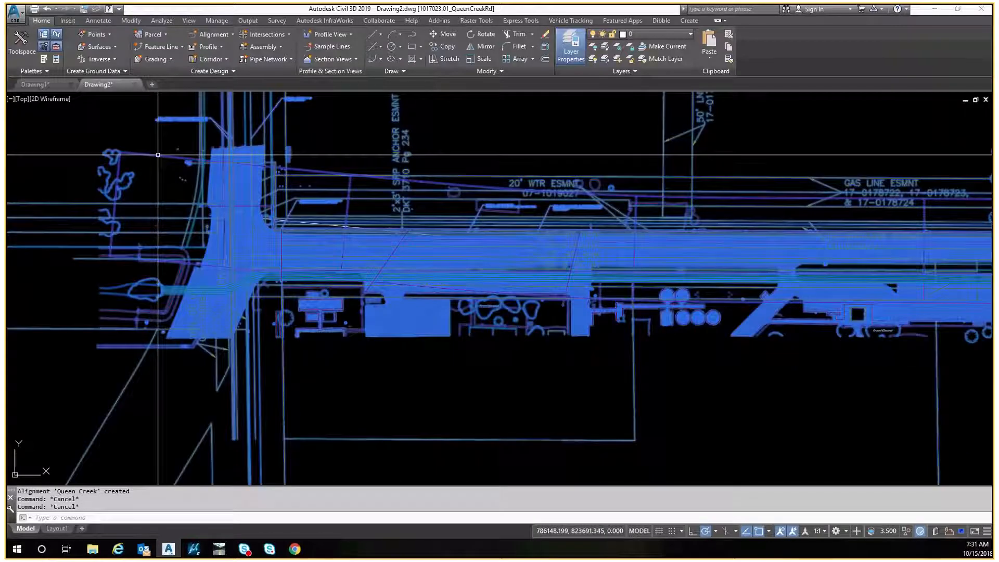
Inspect the base reference linework around the Ellsworth intersection and the first stretch of the Queen Creek alignment
{"action": "left_click", "coordinate": [158, 155]}
{"action": "scroll", "coordinate": [157, 155], "scroll_direction": "up", "scroll_amount": 2}
{"action": "scroll", "coordinate": [157, 155], "scroll_direction": "up", "scroll_amount": 4}
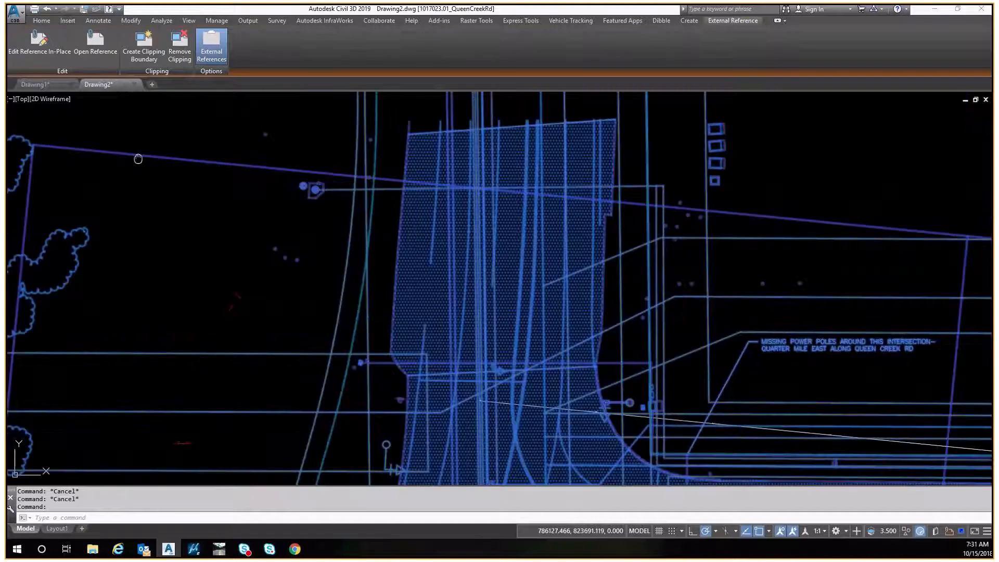
{"action": "middle_click_drag", "start_coordinate": [138, 159], "coordinate": [247, 171]}
{"action": "key", "text": "Escape"}
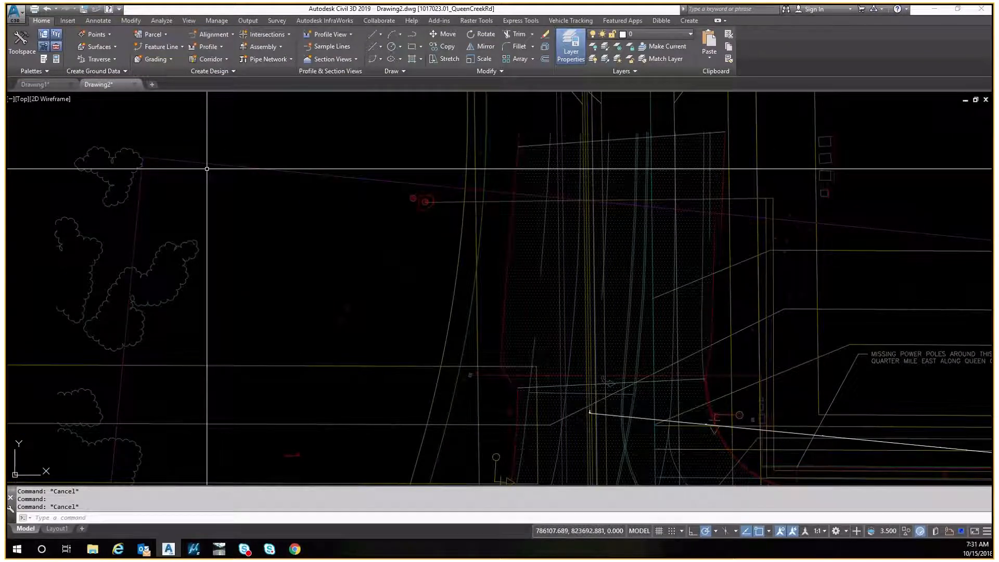
{"action": "key", "text": "Escape"}
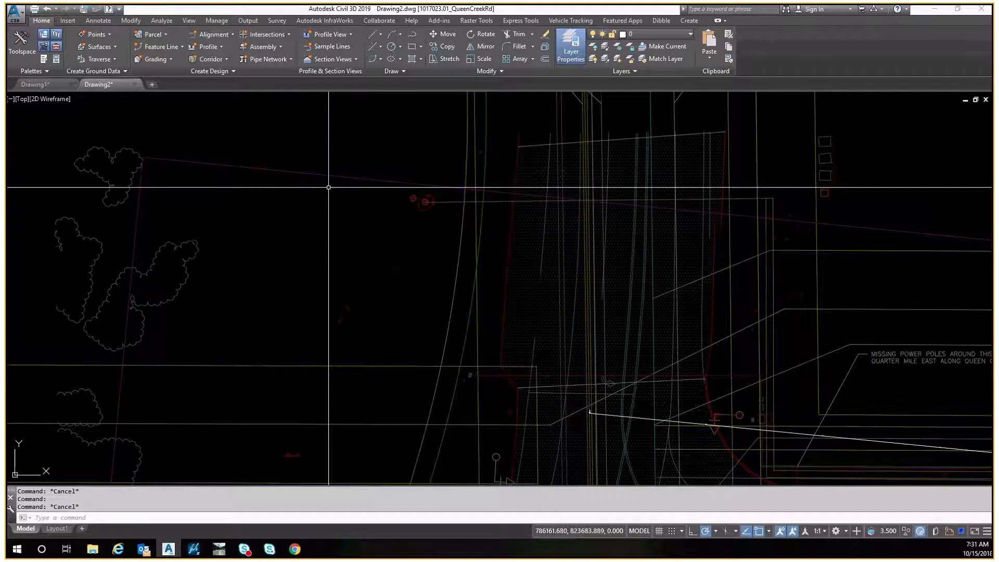
{"action": "scroll", "coordinate": [328, 188], "scroll_direction": "down", "scroll_amount": 4}
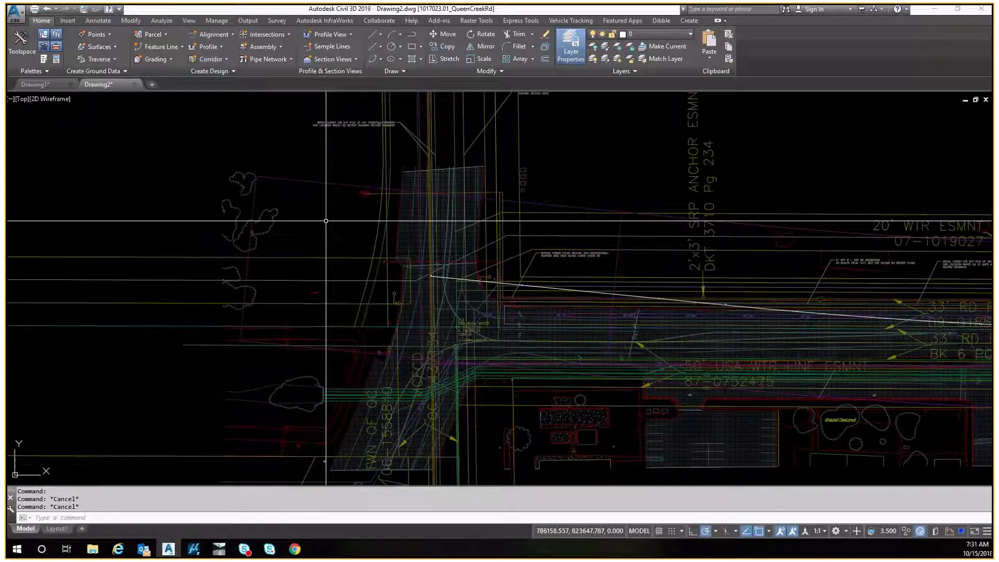
{"action": "middle_click_drag", "start_coordinate": [611, 272], "coordinate": [224, 216]}
{"action": "middle_click_drag", "start_coordinate": [381, 237], "coordinate": [622, 242]}
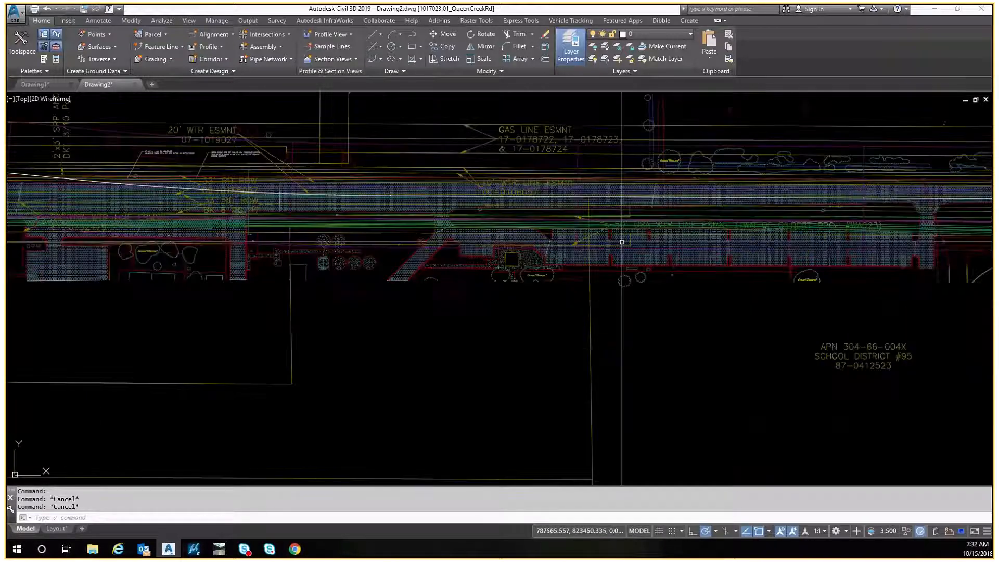
{"action": "middle_click_drag", "start_coordinate": [167, 227], "coordinate": [597, 267]}
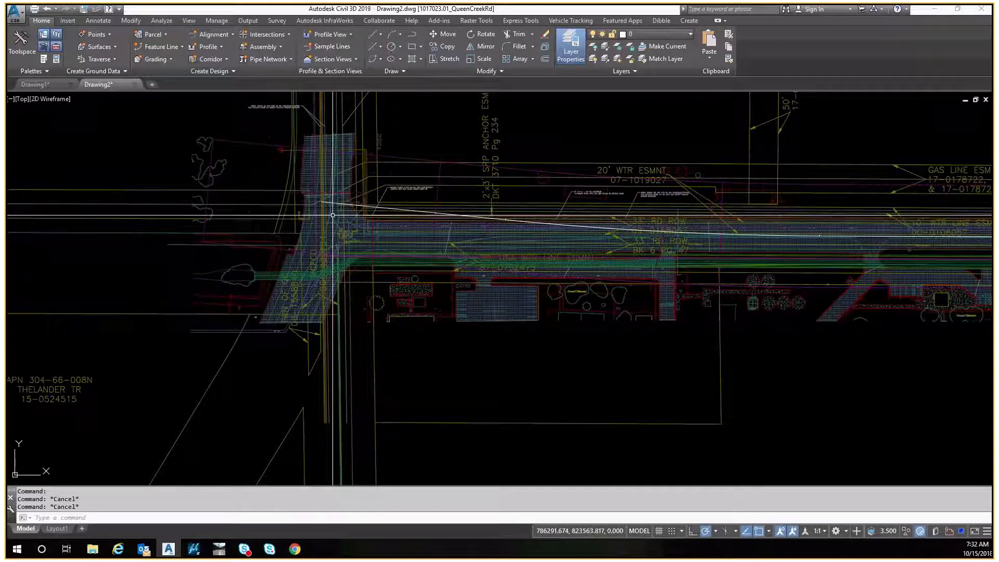
{"action": "scroll", "coordinate": [224, 160], "scroll_direction": "up", "scroll_amount": 2}
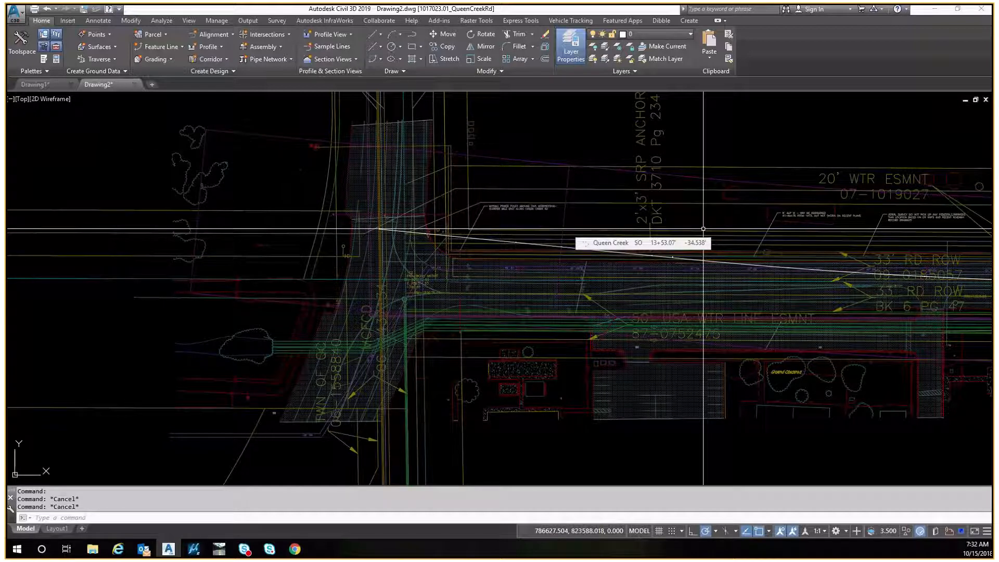
{"action": "middle_click_drag", "start_coordinate": [685, 241], "coordinate": [612, 268]}
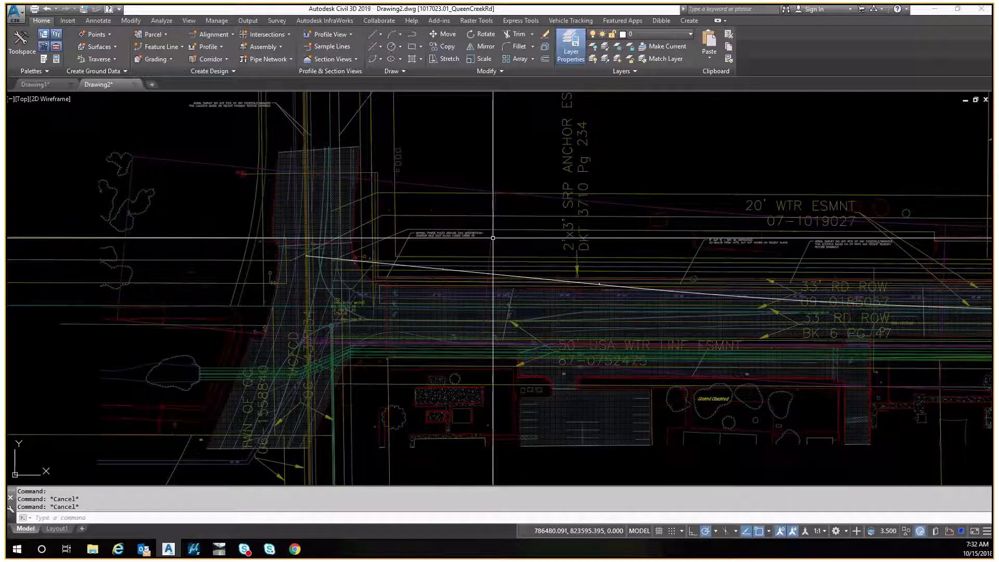
Offset the Queen Creek alignment by 90 to both the north and south sides
{"action": "scroll", "coordinate": [492, 238], "scroll_direction": "up", "scroll_amount": 2}
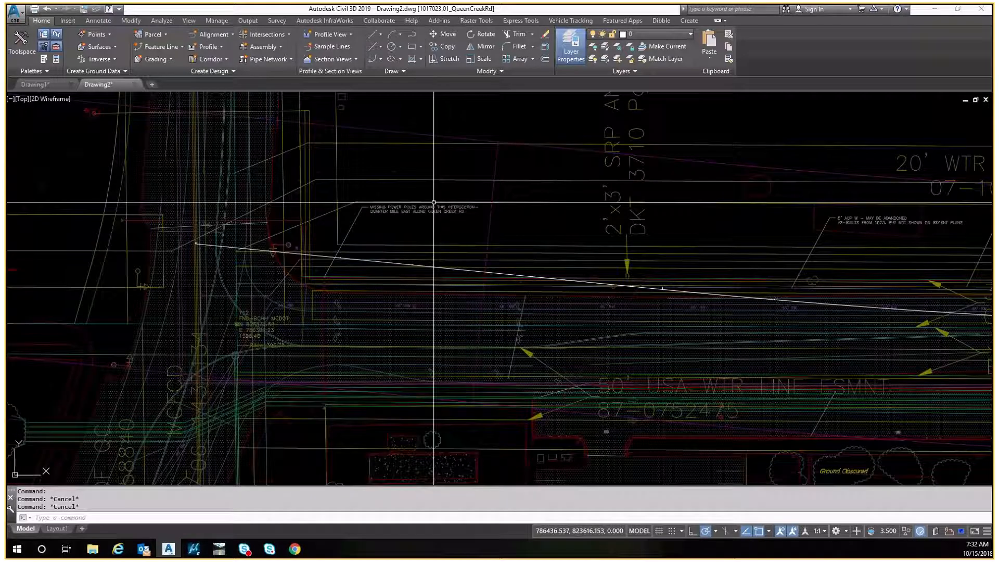
{"action": "mouse_move", "coordinate": [433, 202]}
{"action": "middle_mouse_down"}
{"action": "mouse_move", "coordinate": [374, 203]}
{"action": "mouse_move", "coordinate": [387, 307]}
{"action": "middle_mouse_up"}
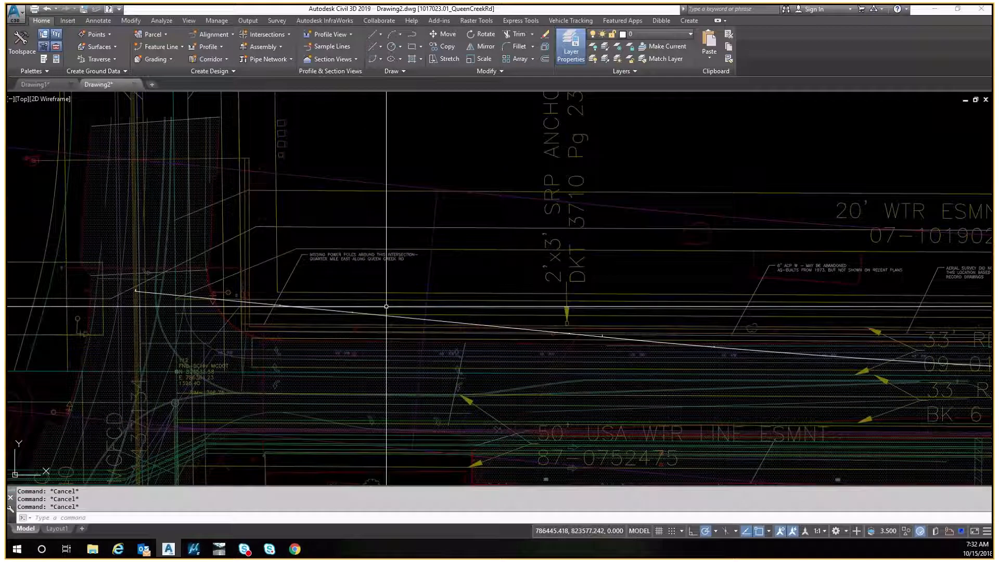
{"action": "type", "text": "o"}
{"action": "key", "text": "Return"}
{"action": "type", "text": "90"}
{"action": "key", "text": "Return"}
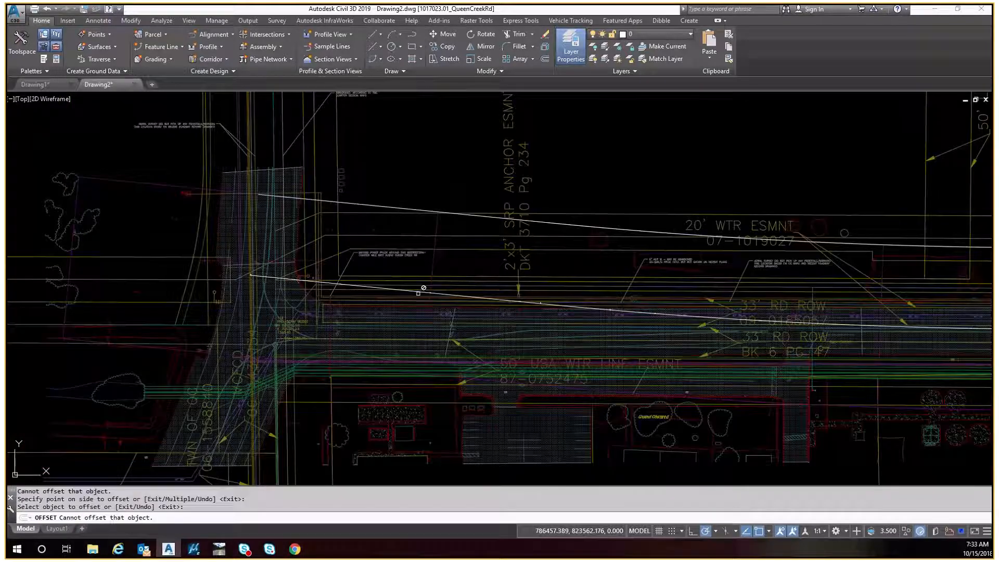
{"action": "key", "text": "Escape"}
Draw a circle of radius 500 centred on the alignment's west end at the Ellsworth intersection
{"action": "scroll", "coordinate": [411, 271], "scroll_direction": "down", "scroll_amount": 2}
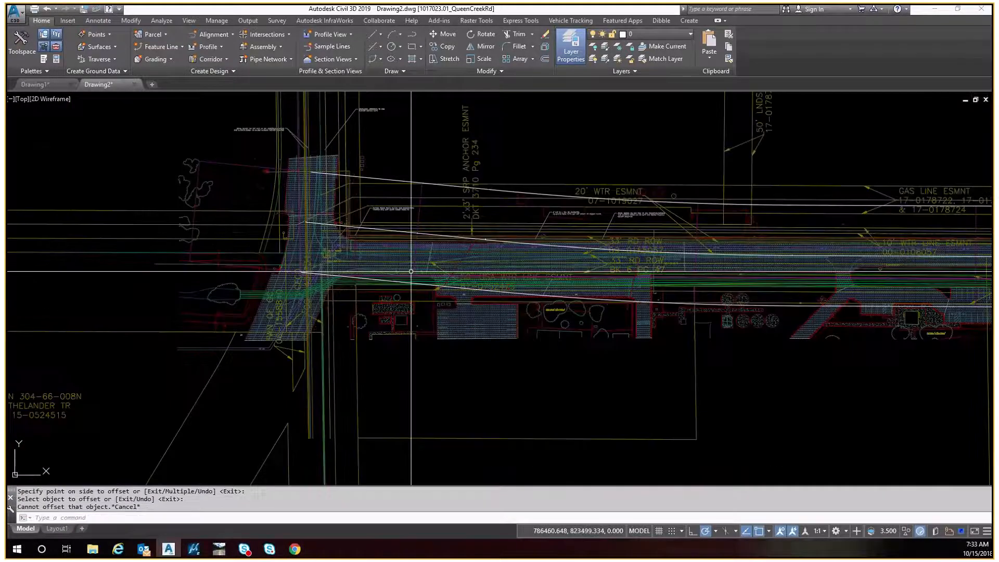
{"action": "middle_click_drag", "start_coordinate": [411, 272], "coordinate": [382, 271]}
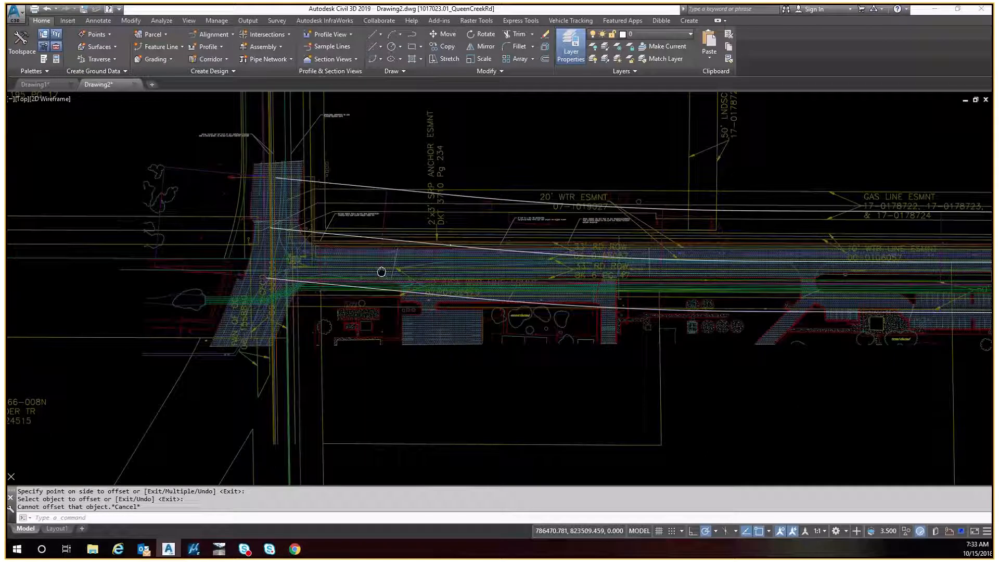
{"action": "scroll", "coordinate": [382, 271], "scroll_direction": "up", "scroll_amount": 5}
{"action": "key", "text": "Escape"}
{"action": "type", "text": "c"}
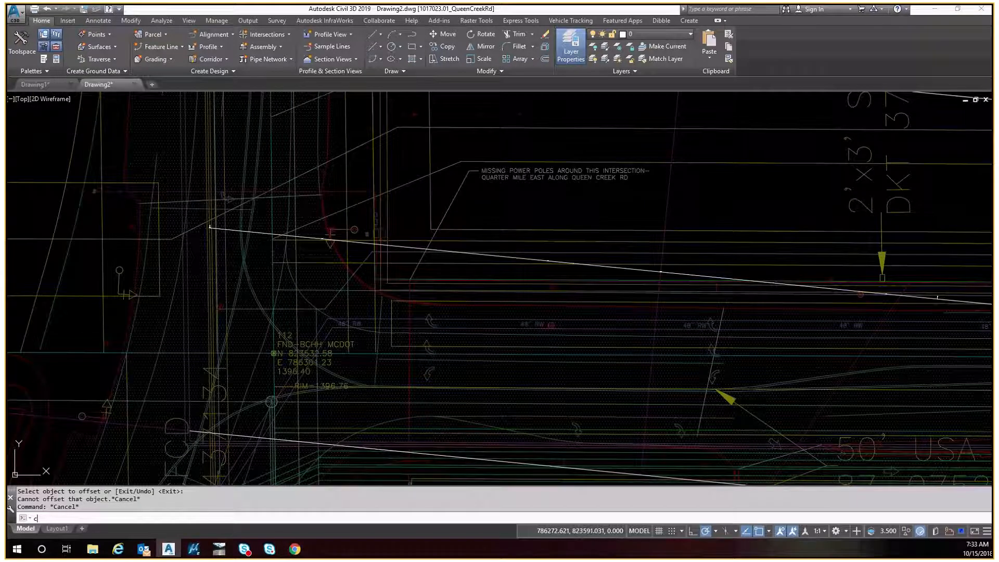
{"action": "key", "text": "Return"}
{"action": "left_click", "coordinate": [215, 228]}
{"action": "type", "text": "500"}
{"action": "key", "text": "Return"}
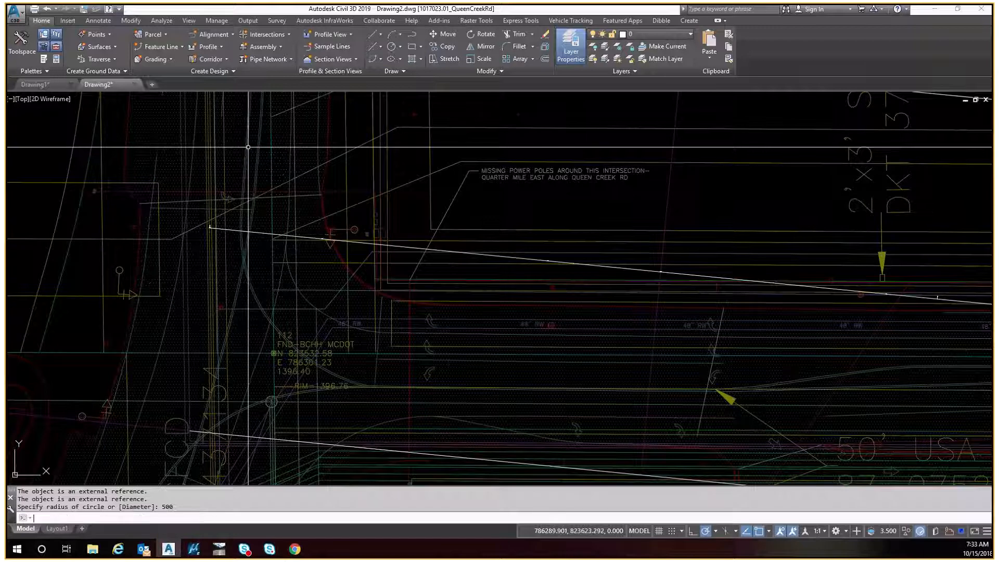
Draw a circle of radius 500 centred on the Crismon intersection at the east end of the corridor
{"action": "scroll", "coordinate": [298, 160], "scroll_direction": "down", "scroll_amount": 5}
{"action": "middle_click_drag", "start_coordinate": [768, 243], "coordinate": [81, 230]}
{"action": "key", "text": "Escape"}
{"action": "scroll", "coordinate": [241, 236], "scroll_direction": "up", "scroll_amount": 5}
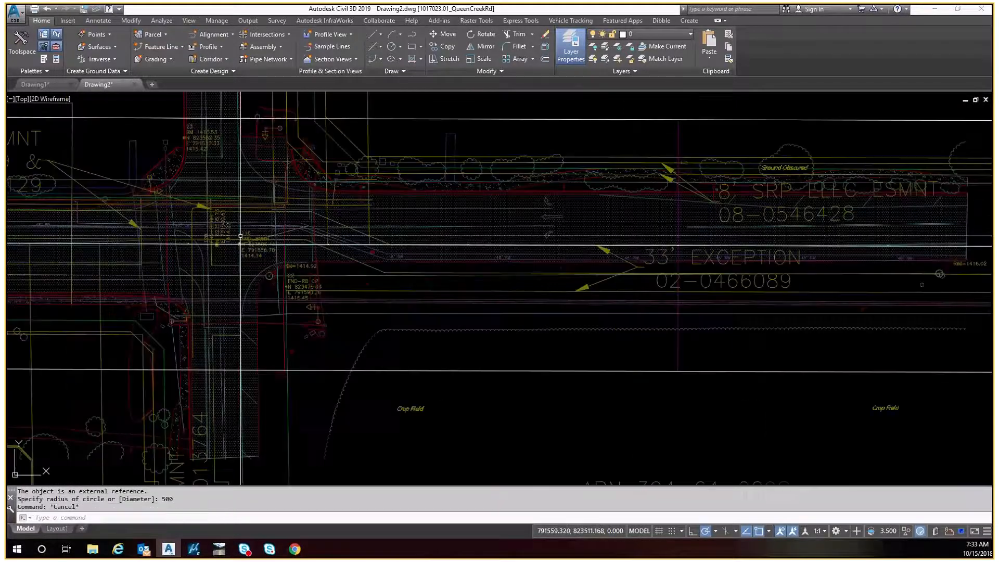
{"action": "type", "text": "c"}
{"action": "key", "text": "Return"}
{"action": "left_click", "coordinate": [207, 228]}
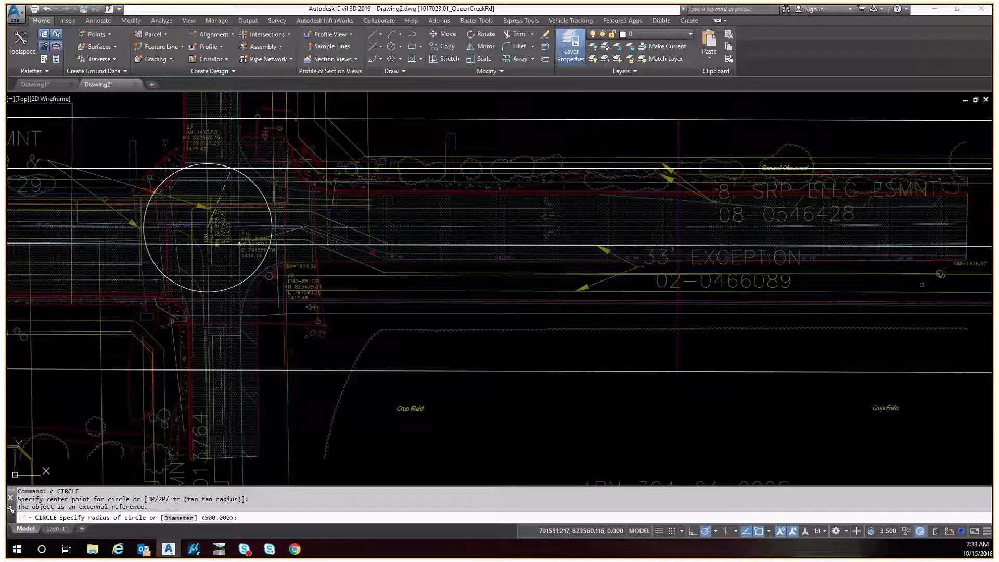
{"action": "type", "text": "500"}
{"action": "key", "text": "Return"}
{"action": "key", "text": "Escape"}
Examine the extent of both intersection circles and the offset lines along the corridor between Ellsworth and Crismon
{"action": "scroll", "coordinate": [345, 168], "scroll_direction": "down", "scroll_amount": 7}
{"action": "middle_click_drag", "start_coordinate": [349, 180], "coordinate": [754, 202]}
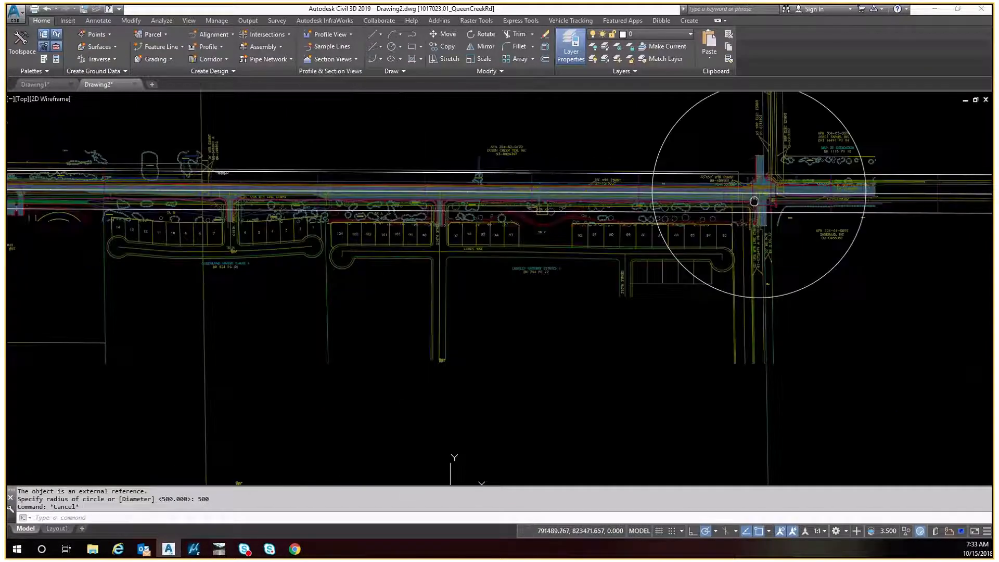
{"action": "middle_click_drag", "start_coordinate": [346, 180], "coordinate": [766, 196]}
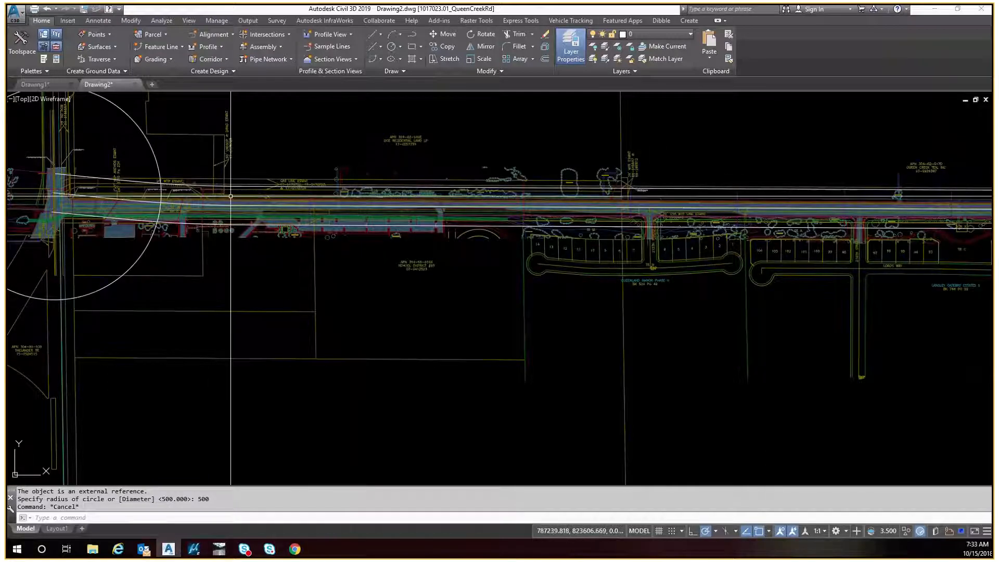
{"action": "middle_click_drag", "start_coordinate": [146, 193], "coordinate": [281, 203]}
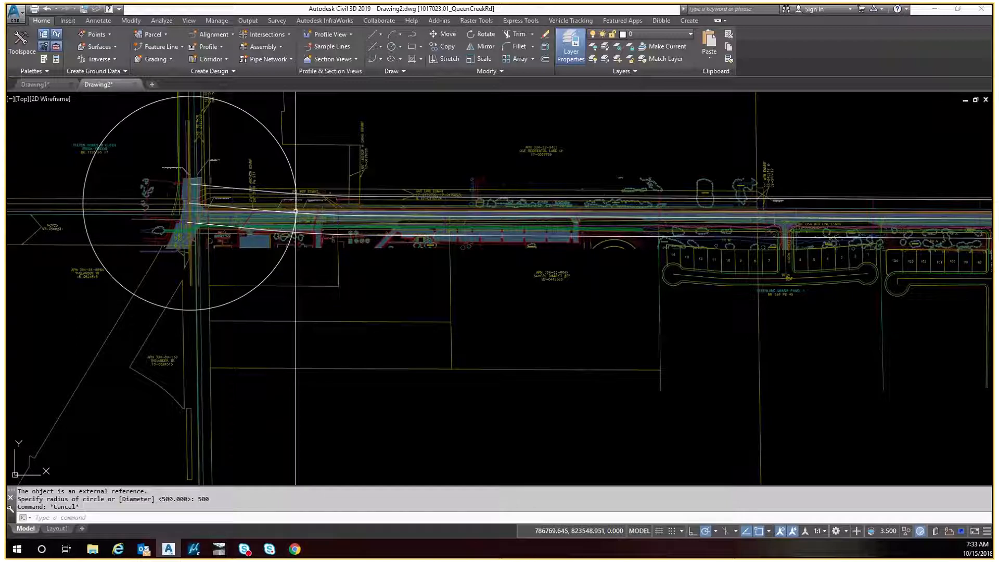
{"action": "scroll", "coordinate": [187, 212], "scroll_direction": "up", "scroll_amount": 3}
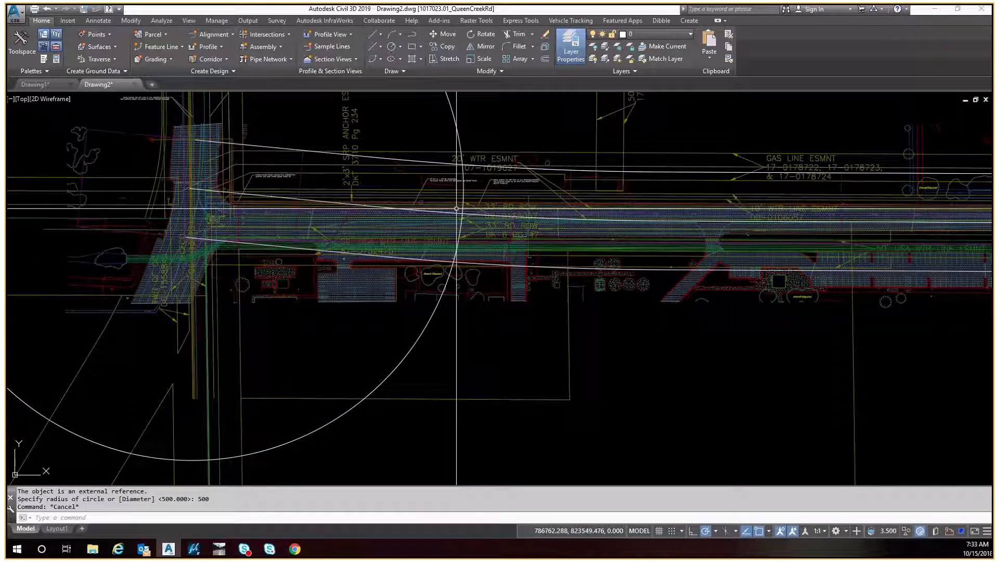
{"action": "scroll", "coordinate": [456, 209], "scroll_direction": "down", "scroll_amount": 8}
{"action": "middle_click_drag", "start_coordinate": [867, 209], "coordinate": [472, 236]}
{"action": "scroll", "coordinate": [472, 236], "scroll_direction": "up", "scroll_amount": 6}
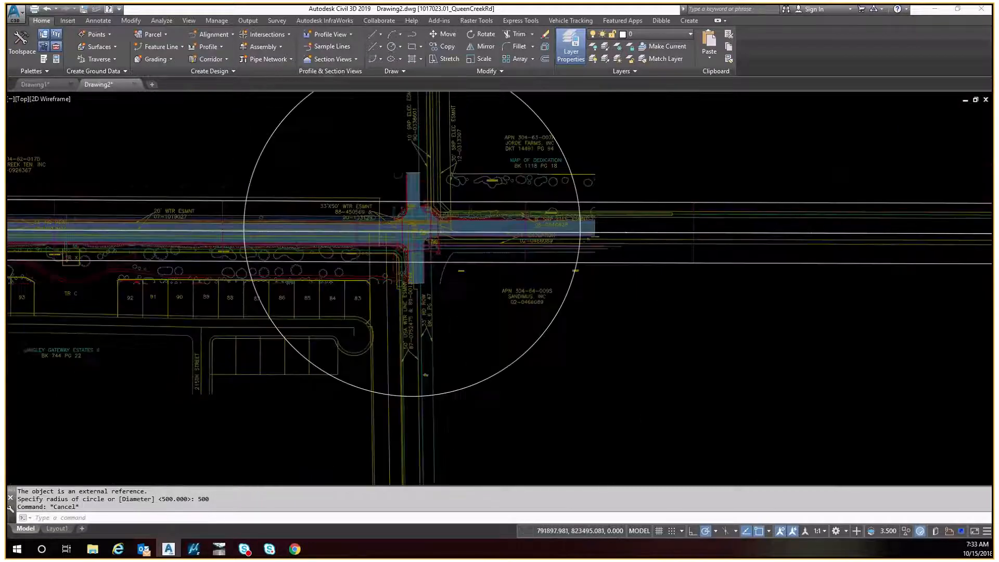
{"action": "scroll", "coordinate": [653, 261], "scroll_direction": "up", "scroll_amount": 4}
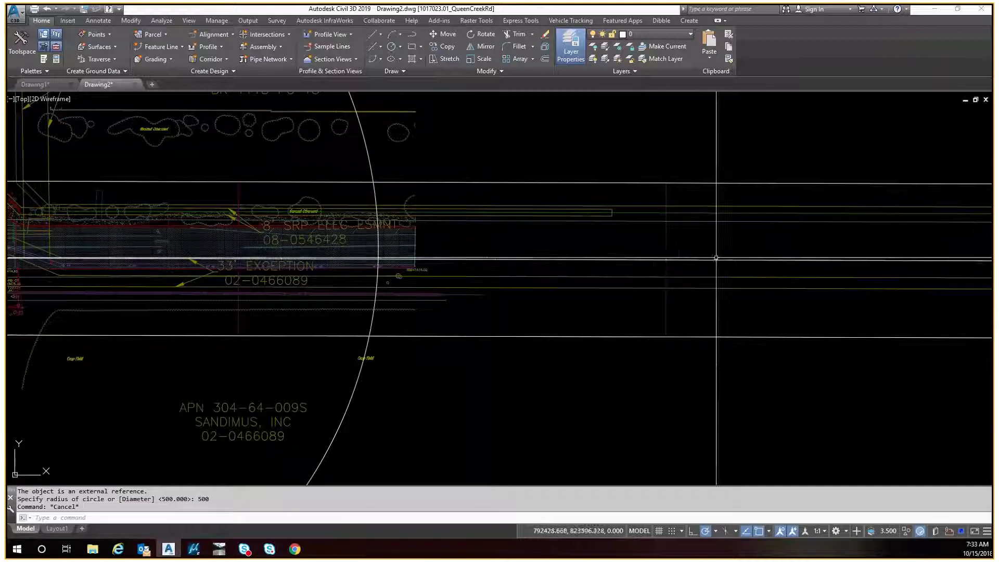
{"action": "scroll", "coordinate": [368, 262], "scroll_direction": "down", "scroll_amount": 6}
{"action": "middle_click_drag", "start_coordinate": [206, 295], "coordinate": [541, 276]}
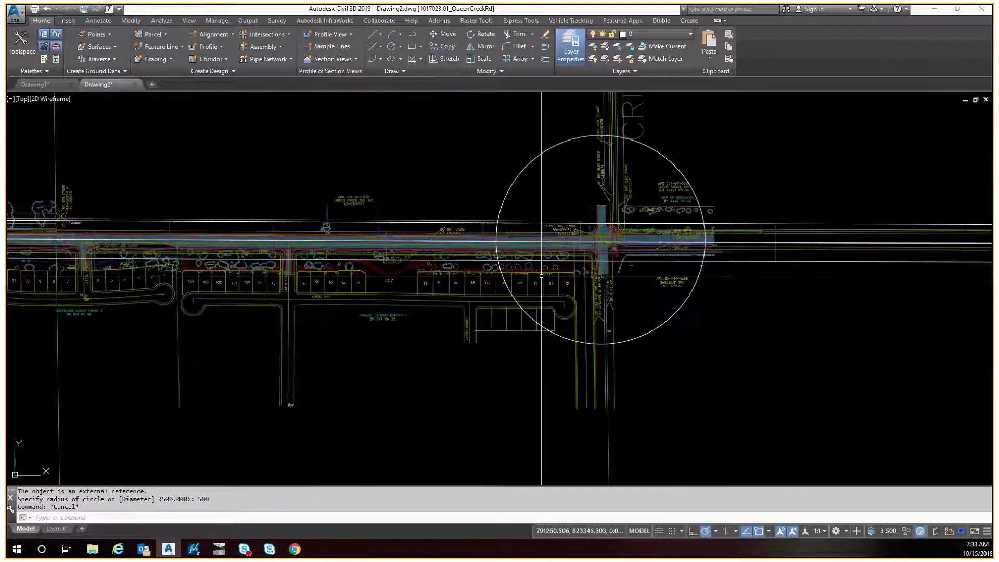
{"action": "middle_click_drag", "start_coordinate": [133, 270], "coordinate": [550, 278]}
{"action": "middle_click_drag", "start_coordinate": [68, 241], "coordinate": [356, 233]}
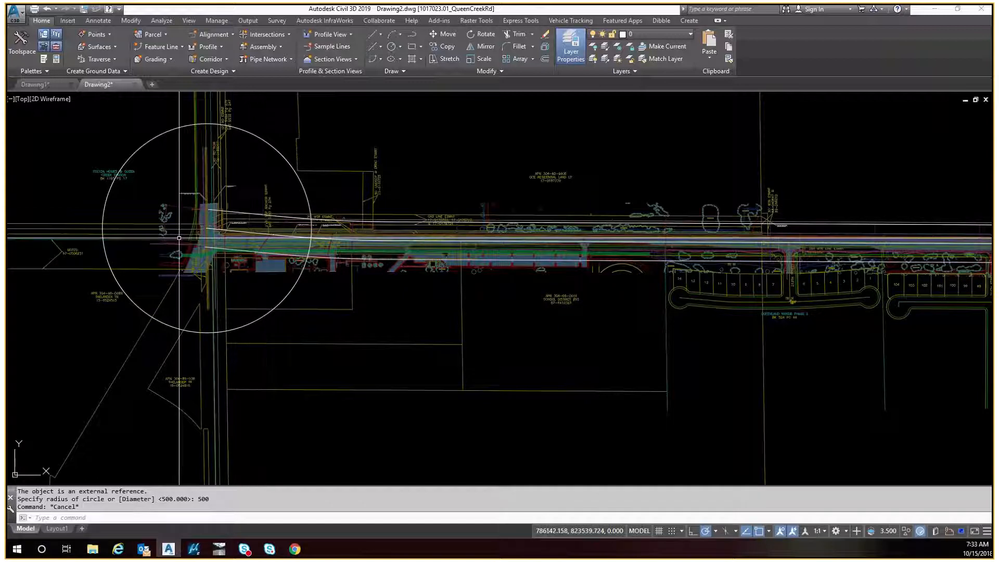
Inspect the station labels on the Queen Creek alignment from the Ellsworth intersection to where the circle crosses it
{"action": "scroll", "coordinate": [179, 238], "scroll_direction": "up", "scroll_amount": 2}
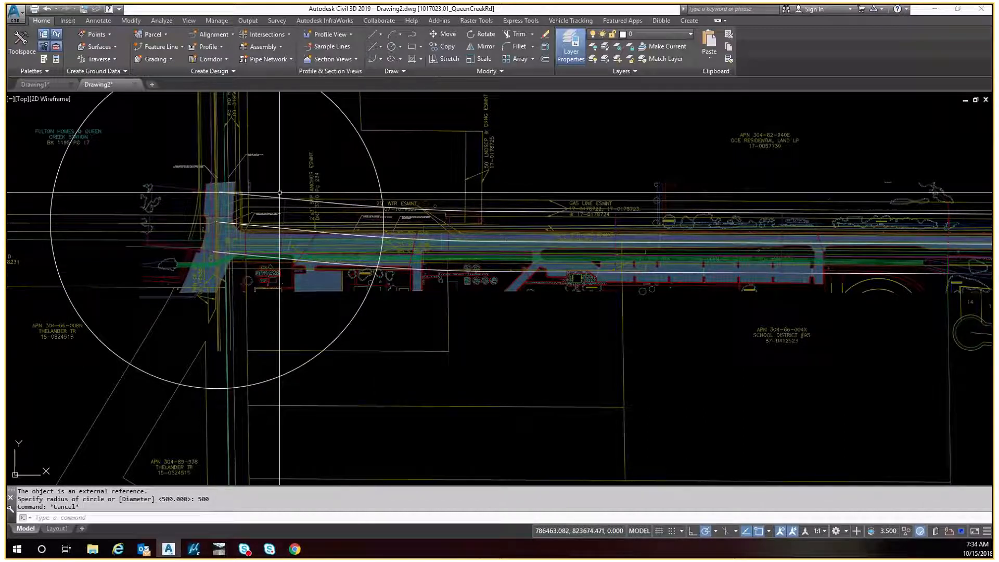
{"action": "scroll", "coordinate": [280, 195], "scroll_direction": "up", "scroll_amount": 6}
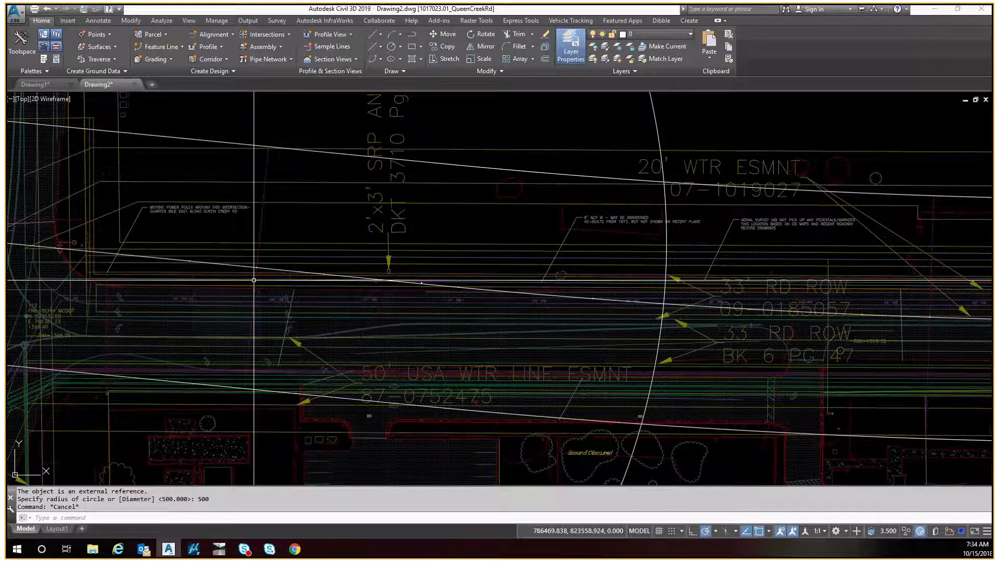
{"action": "scroll", "coordinate": [254, 280], "scroll_direction": "up", "scroll_amount": 5}
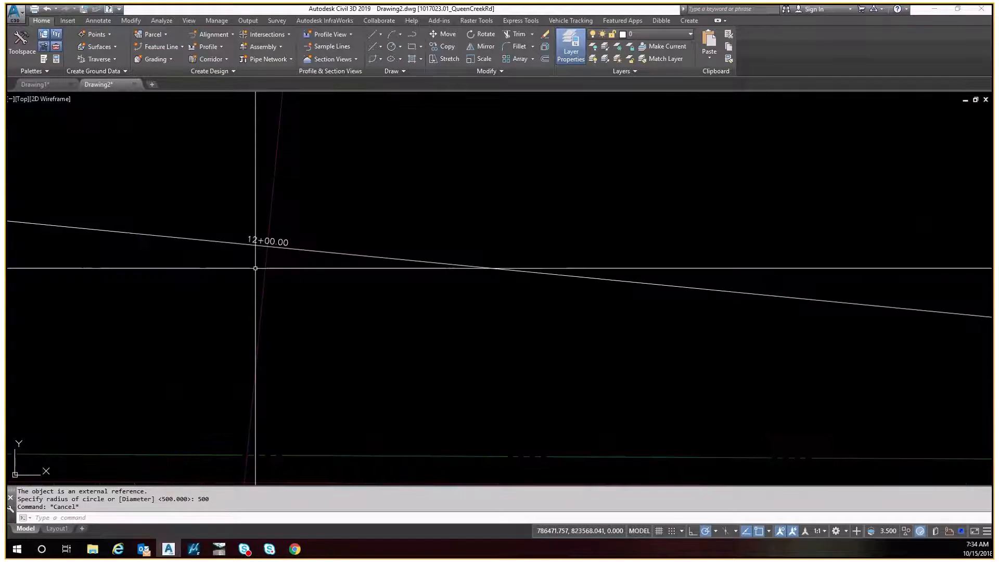
{"action": "scroll", "coordinate": [256, 268], "scroll_direction": "down", "scroll_amount": 3}
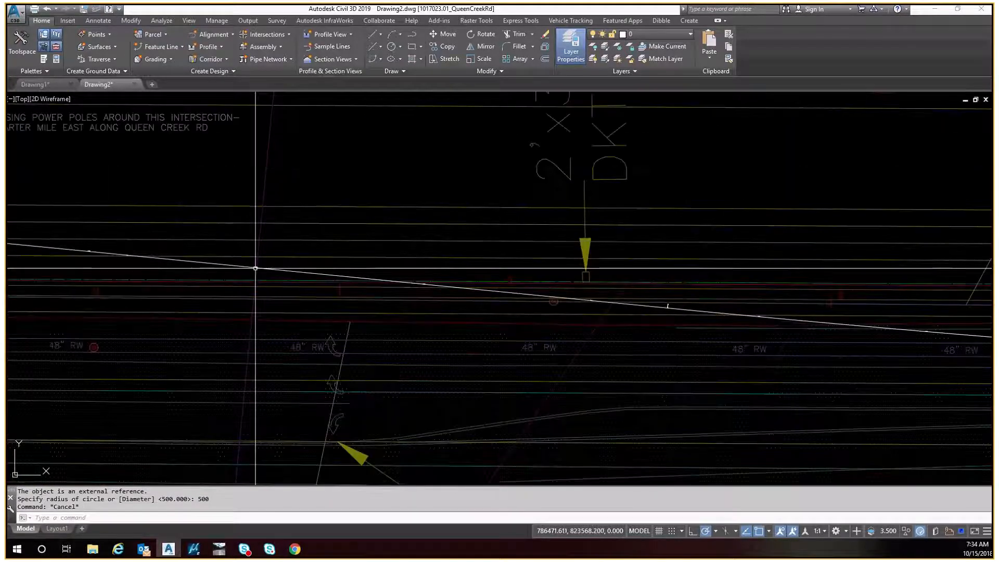
{"action": "scroll", "coordinate": [650, 314], "scroll_direction": "down", "scroll_amount": 2}
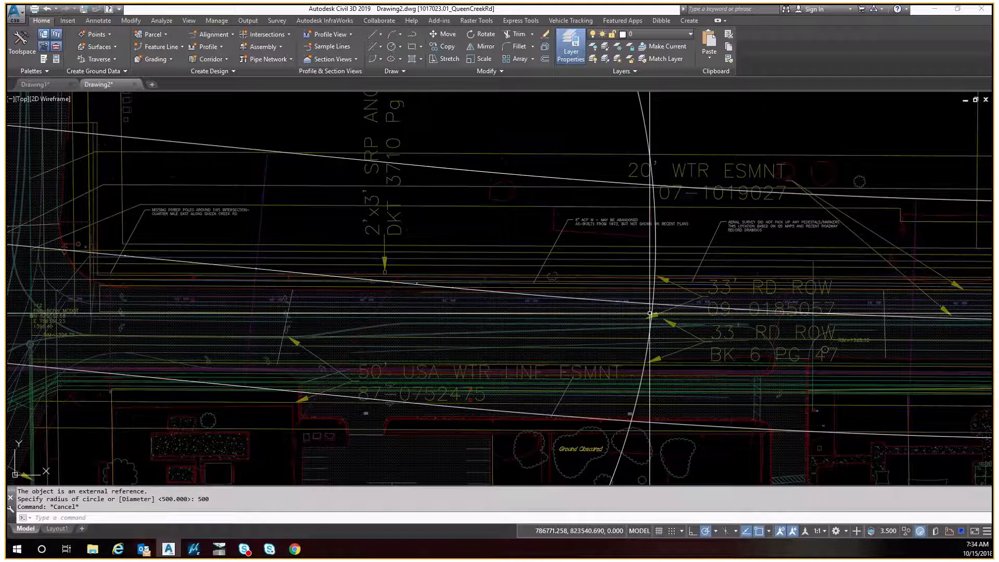
{"action": "scroll", "coordinate": [636, 304], "scroll_direction": "down", "scroll_amount": 2}
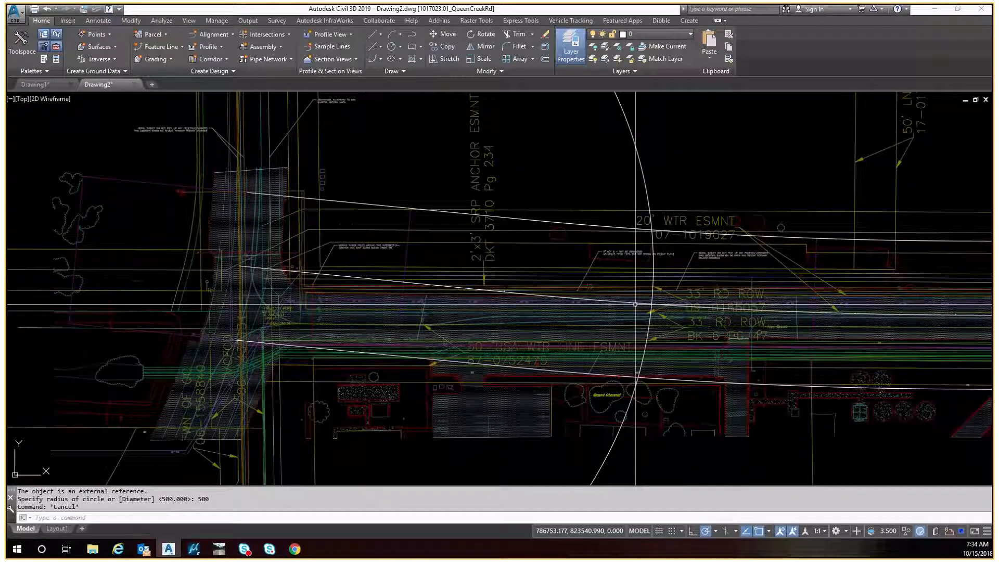
{"action": "middle_click_drag", "start_coordinate": [636, 305], "coordinate": [446, 291]}
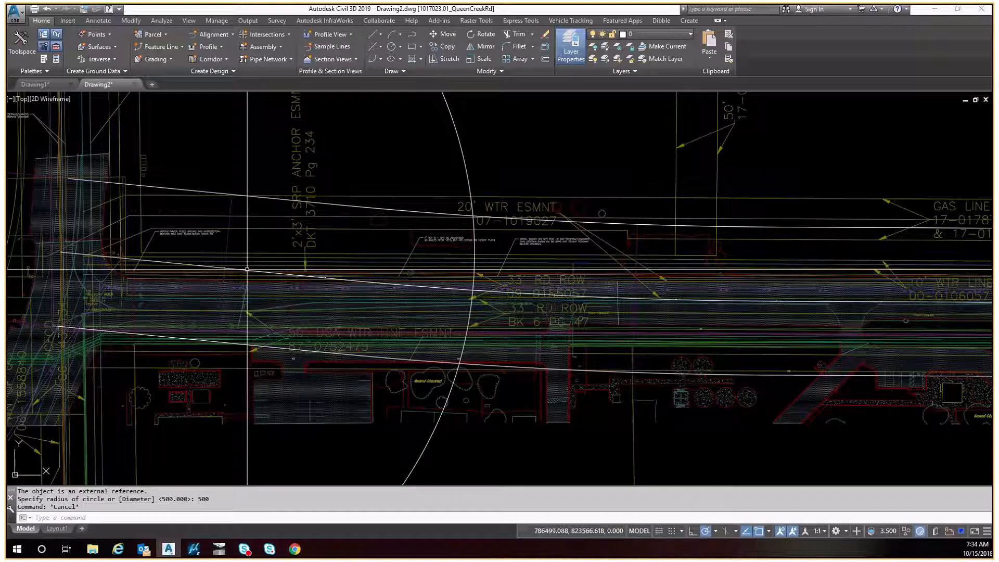
{"action": "scroll", "coordinate": [480, 293], "scroll_direction": "up", "scroll_amount": 6}
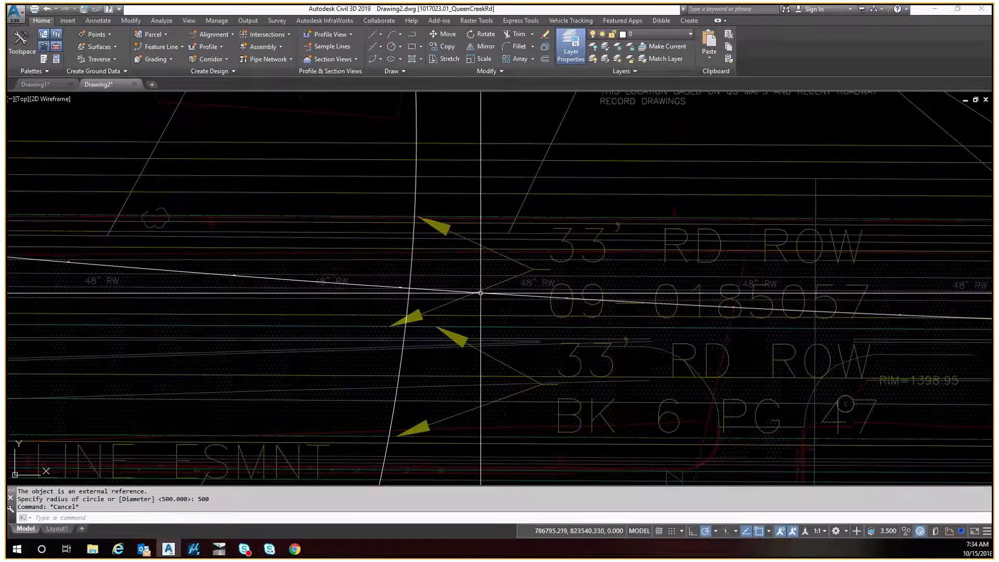
{"action": "scroll", "coordinate": [416, 291], "scroll_direction": "up", "scroll_amount": 10}
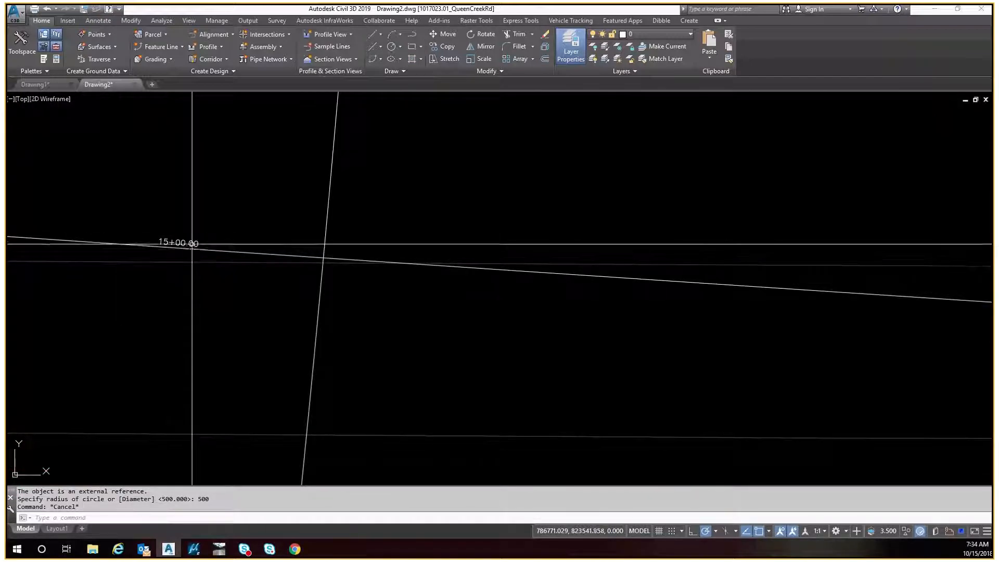
{"action": "scroll", "coordinate": [201, 246], "scroll_direction": "down", "scroll_amount": 9}
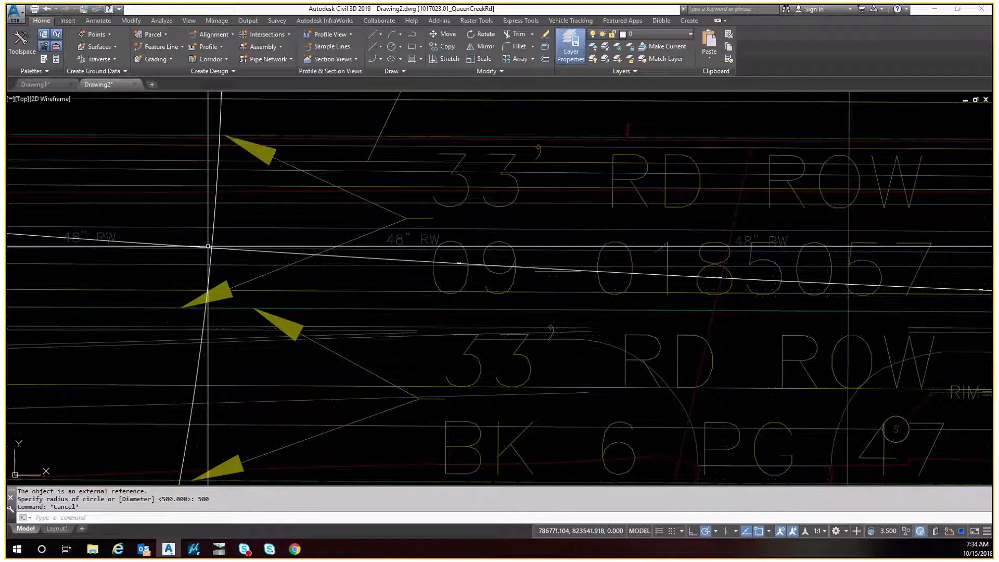
{"action": "scroll", "coordinate": [151, 254], "scroll_direction": "down", "scroll_amount": 3}
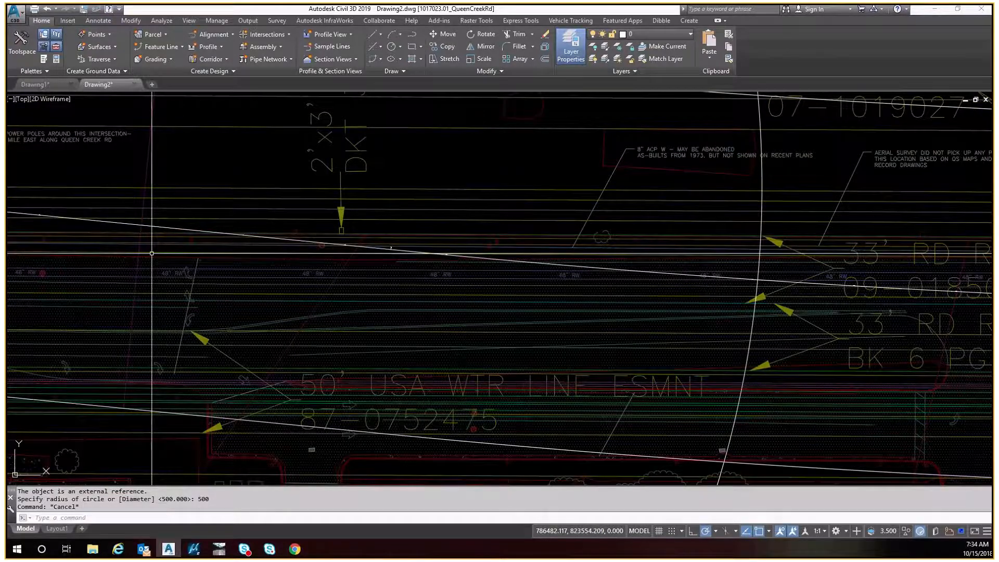
{"action": "scroll", "coordinate": [338, 282], "scroll_direction": "up", "scroll_amount": 10}
{"action": "scroll", "coordinate": [339, 283], "scroll_direction": "down", "scroll_amount": 5}
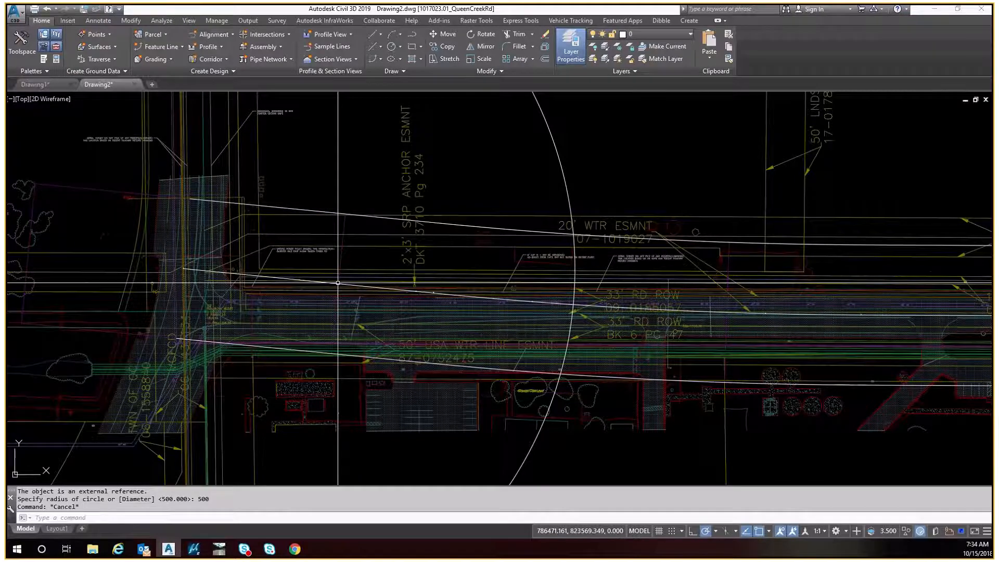
Select the Queen Creek alignment and review the label types that can be added to it
{"action": "key", "text": "Escape"}
{"action": "key", "text": "Escape"}
{"action": "scroll", "coordinate": [338, 283], "scroll_direction": "up", "scroll_amount": 8}
{"action": "left_click", "coordinate": [347, 298]}
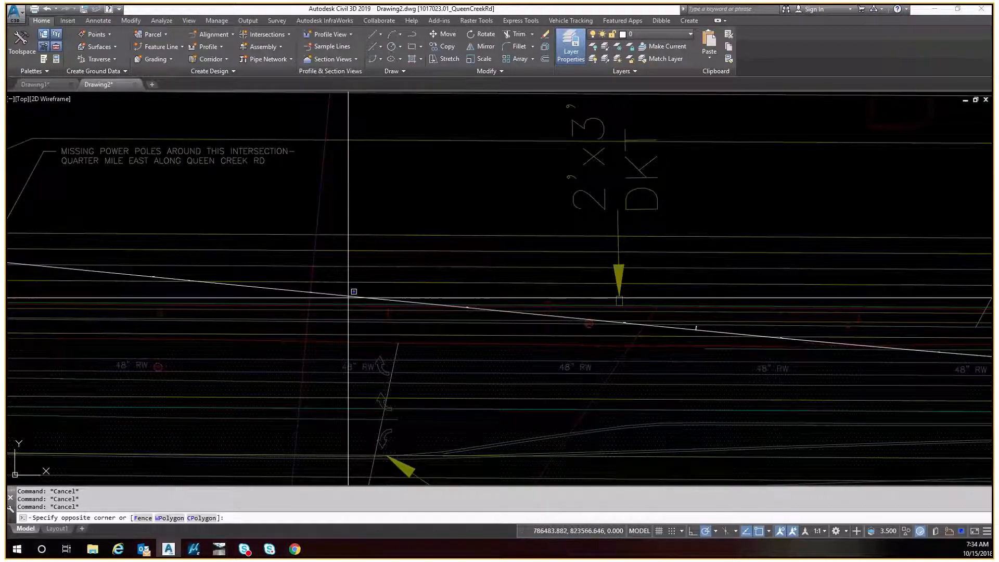
{"action": "key", "text": "Escape"}
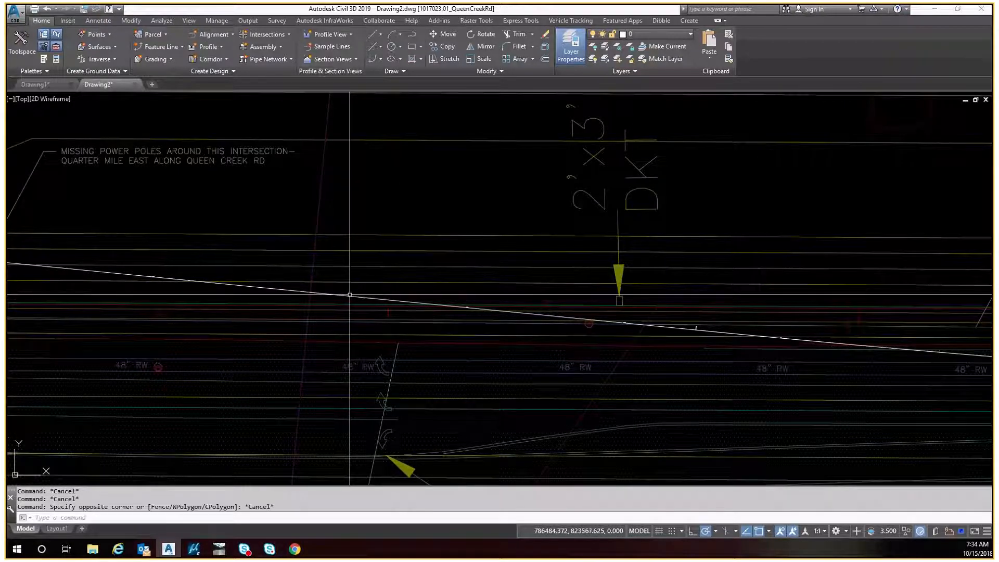
{"action": "left_click", "coordinate": [350, 295]}
{"action": "scroll", "coordinate": [346, 271], "scroll_direction": "down", "scroll_amount": 5}
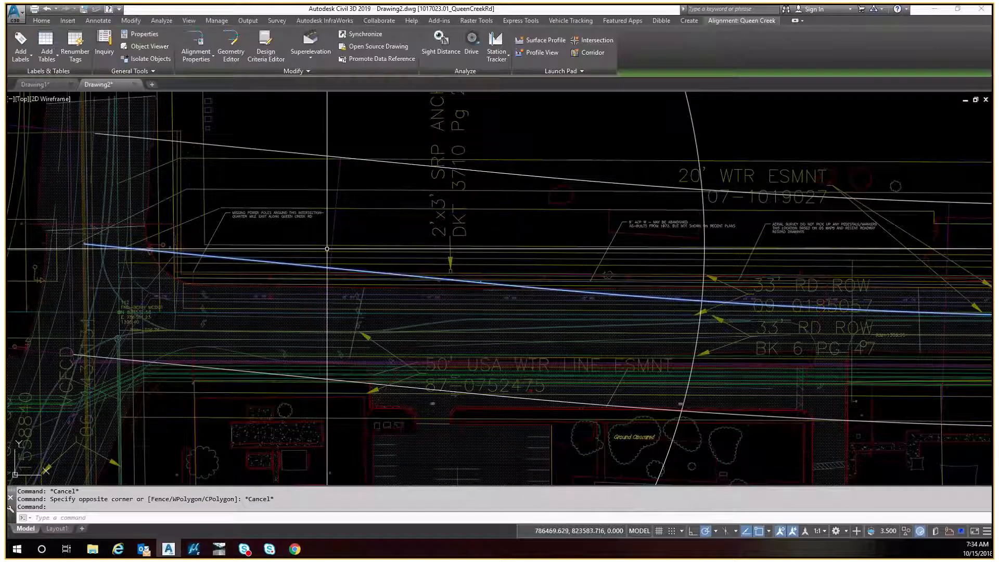
{"action": "left_click", "coordinate": [24, 61]}
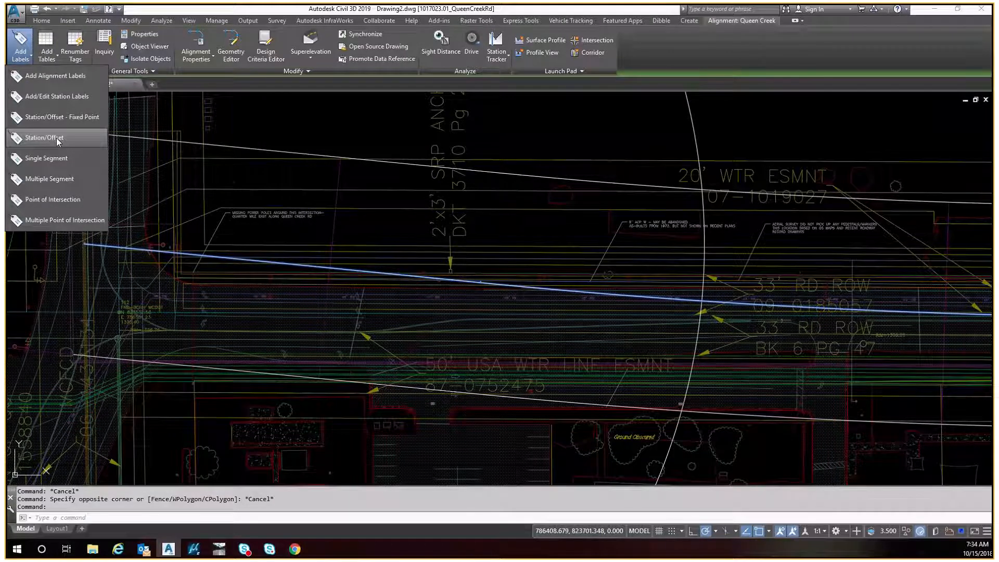
Open the properties of the selected Queen Creek alignment and close them without changing anything
{"action": "right_click", "coordinate": [349, 243]}
{"action": "left_click", "coordinate": [399, 376]}
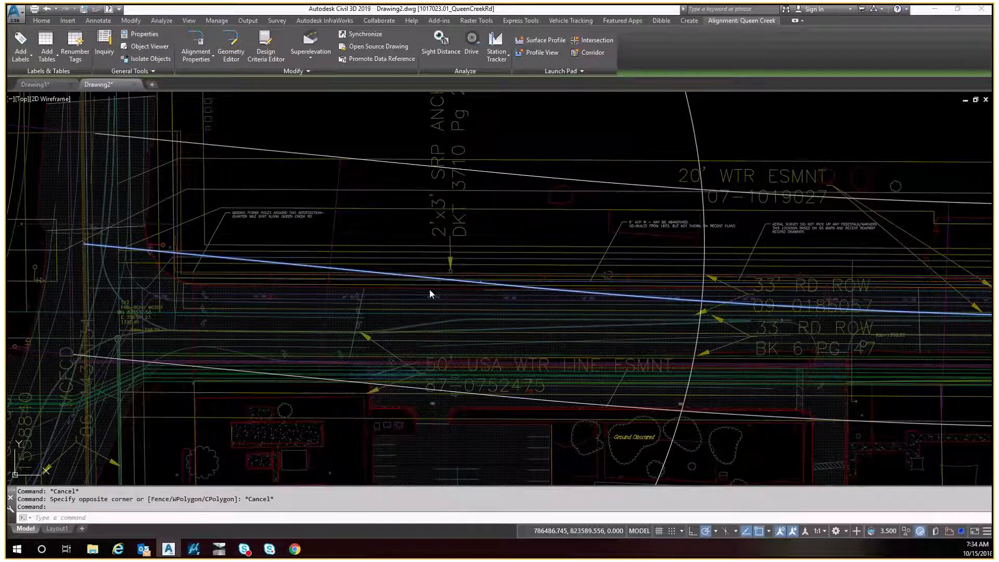
{"action": "key", "text": "Escape"}
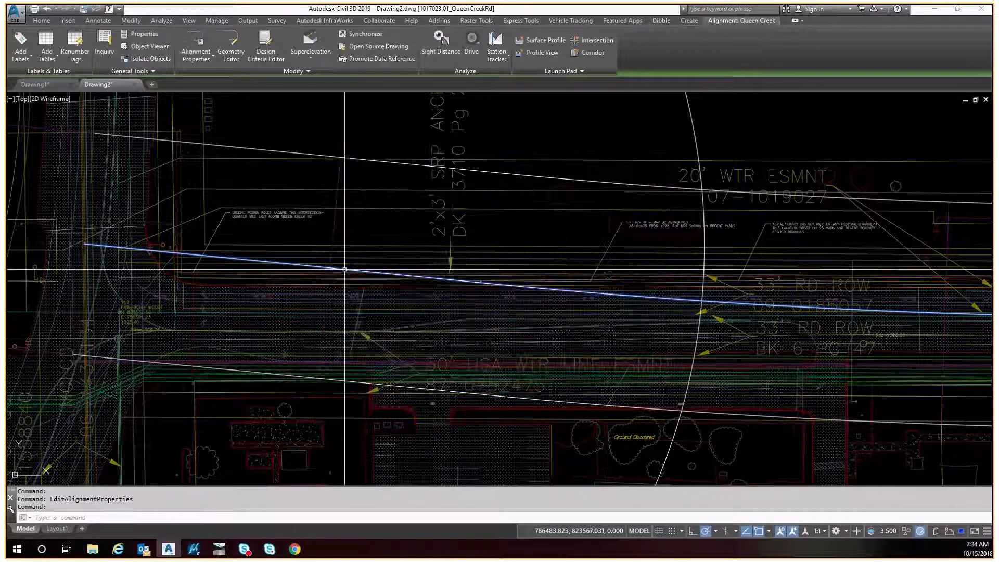
Review the label styles and label types available in the Queen Creek alignment's label settings, and leave them without changes
{"action": "right_click", "coordinate": [345, 269]}
{"action": "left_click", "coordinate": [406, 426]}
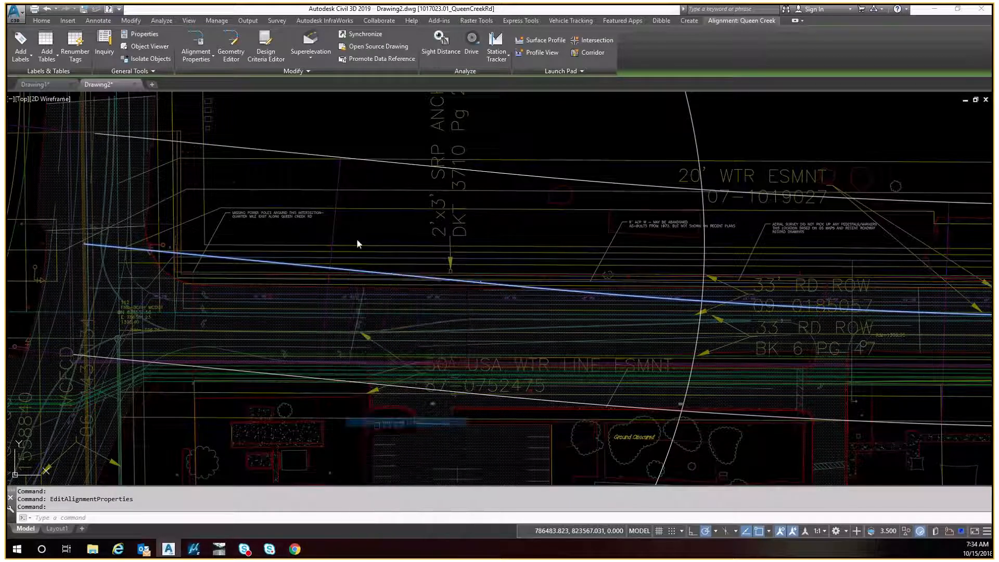
{"action": "left_click", "coordinate": [438, 185]}
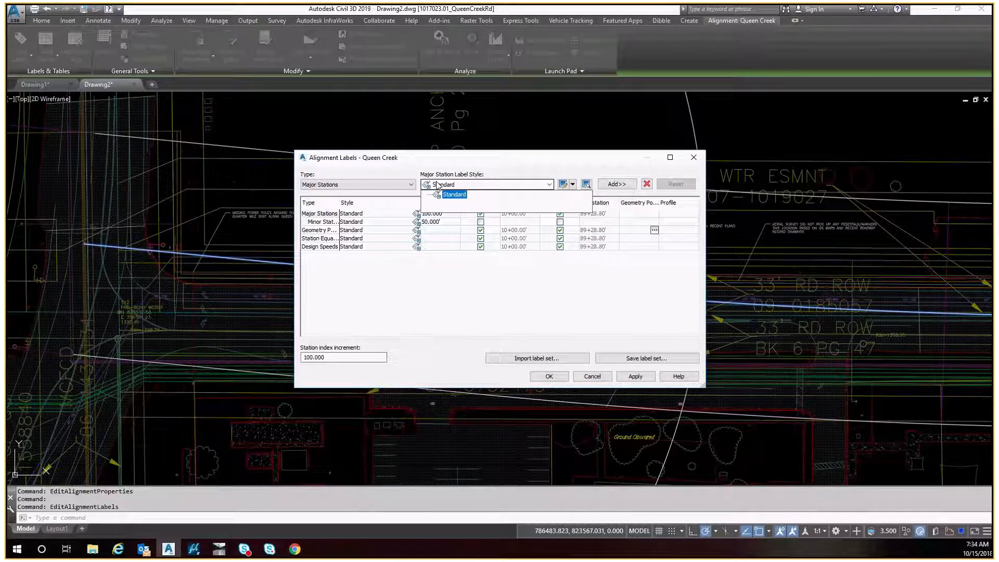
{"action": "left_click", "coordinate": [359, 185]}
{"action": "left_click", "coordinate": [359, 185]}
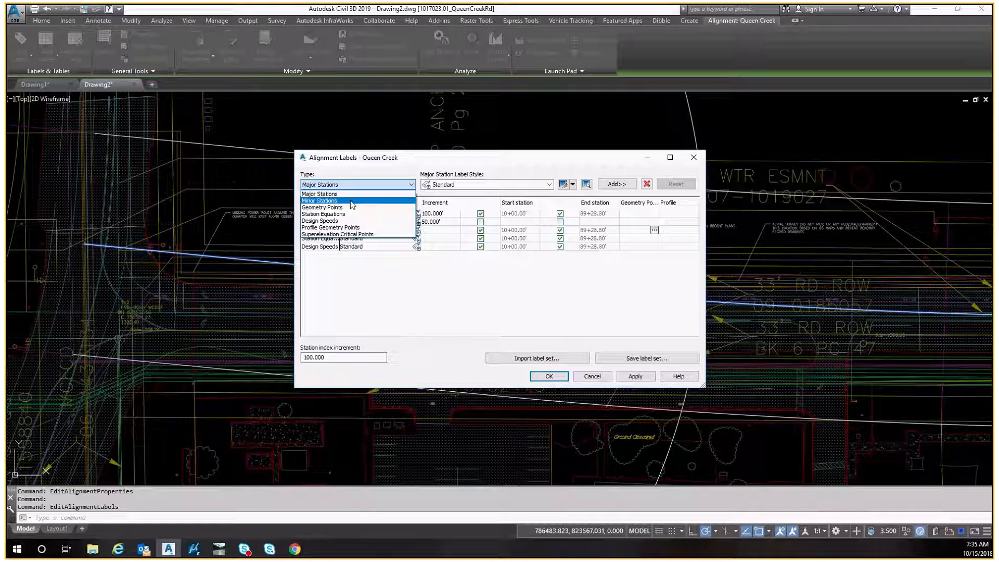
{"action": "key", "text": "Escape"}
{"action": "key", "text": "Escape"}
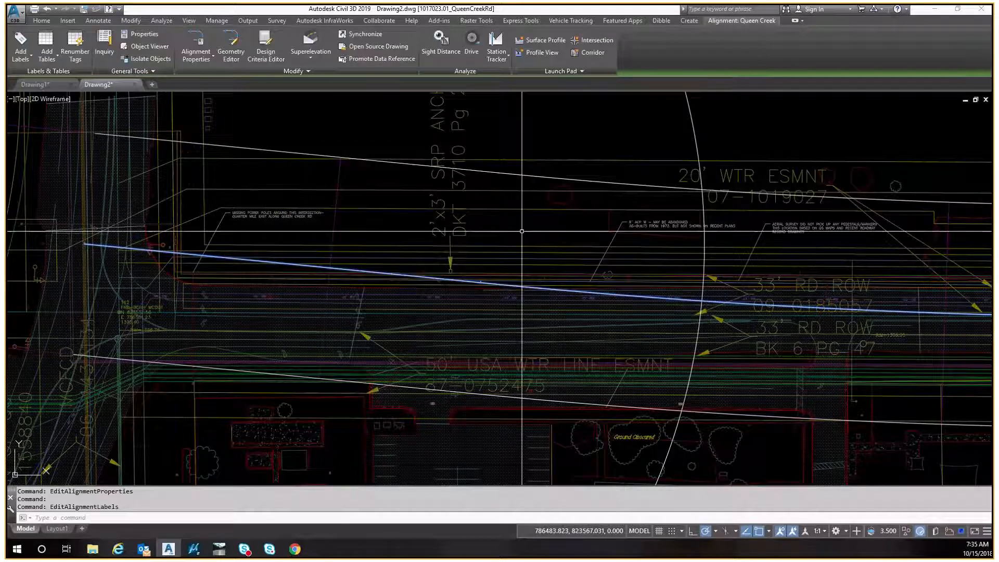
{"action": "key", "text": "Escape"}
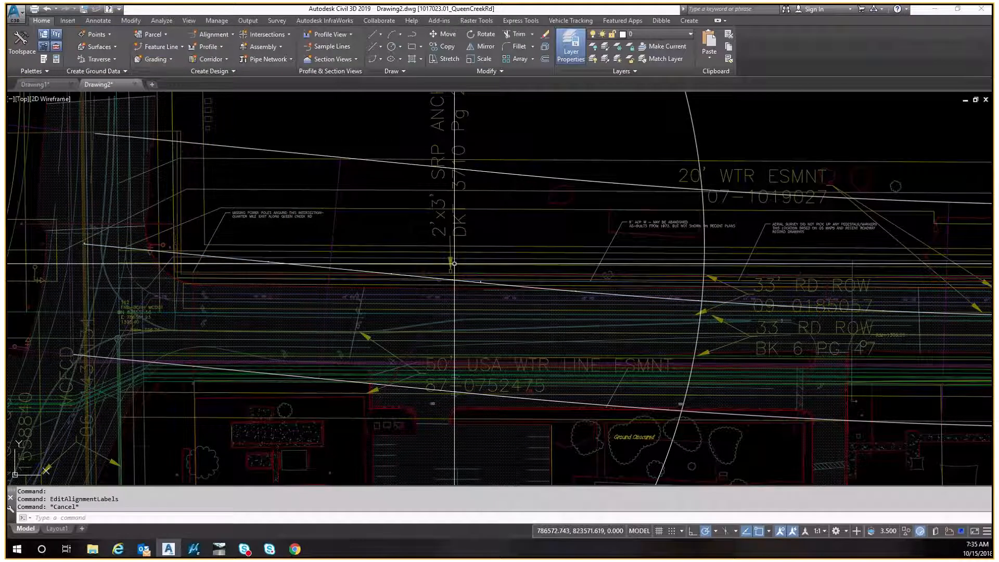
Save the drawing as 17023_01-LAYT2.dwg in the Reference folder of the 1017023.01_QueenCreekRd project's CAD files
{"action": "key", "text": "ctrl+s"}
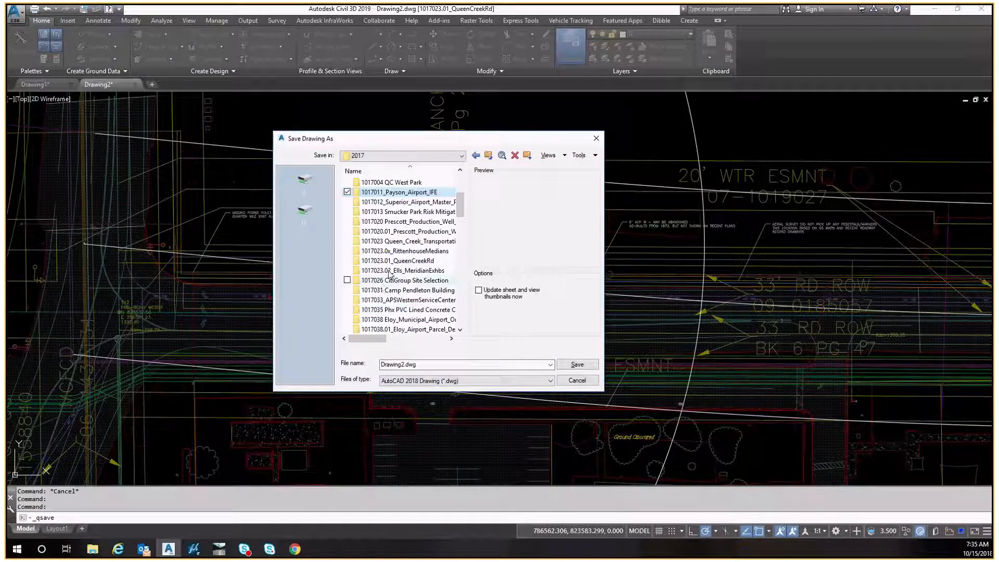
{"action": "double_click", "coordinate": [396, 261]}
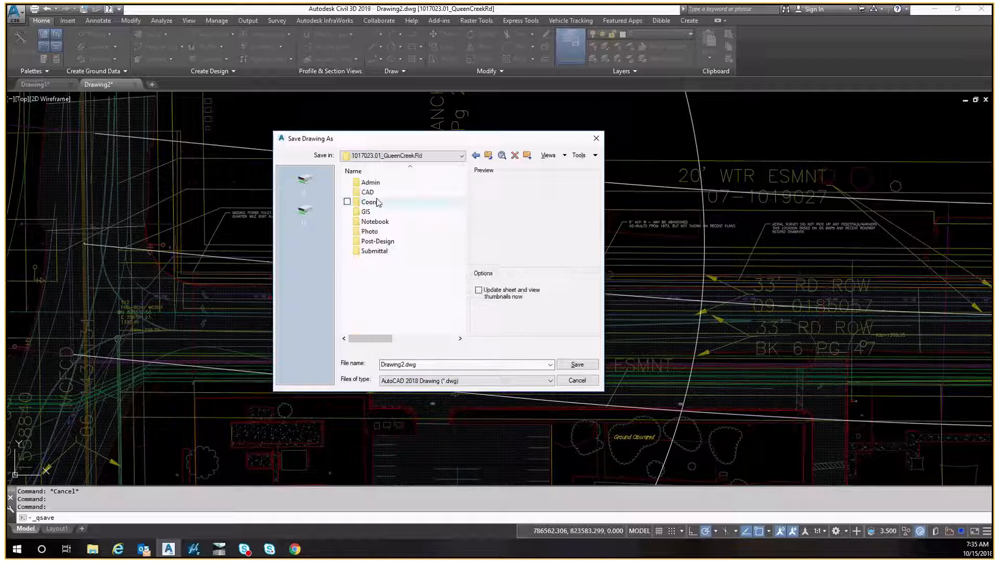
{"action": "double_click", "coordinate": [372, 194]}
{"action": "double_click", "coordinate": [373, 193]}
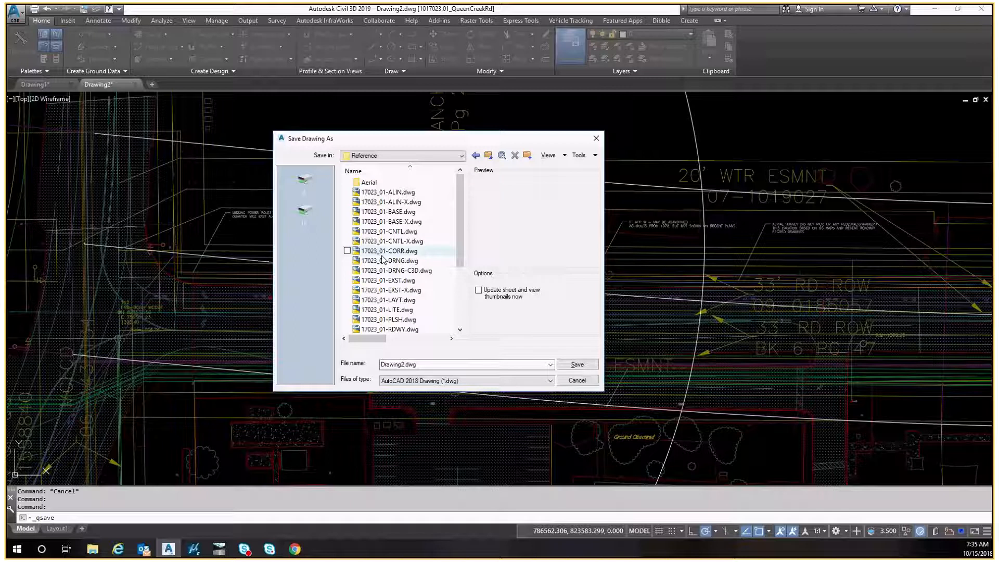
{"action": "left_click", "coordinate": [385, 251]}
{"action": "left_click", "coordinate": [577, 381]}
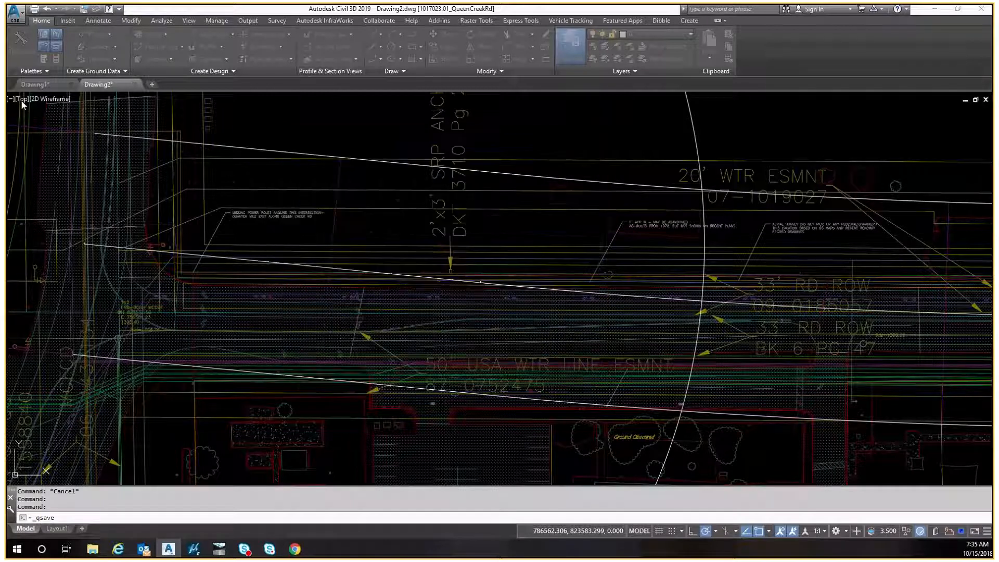
Import the Civil 3D styles and settings from the C3D.dwt template, allowing duplicate styles to be overwritten
{"action": "type", "text": "import"}
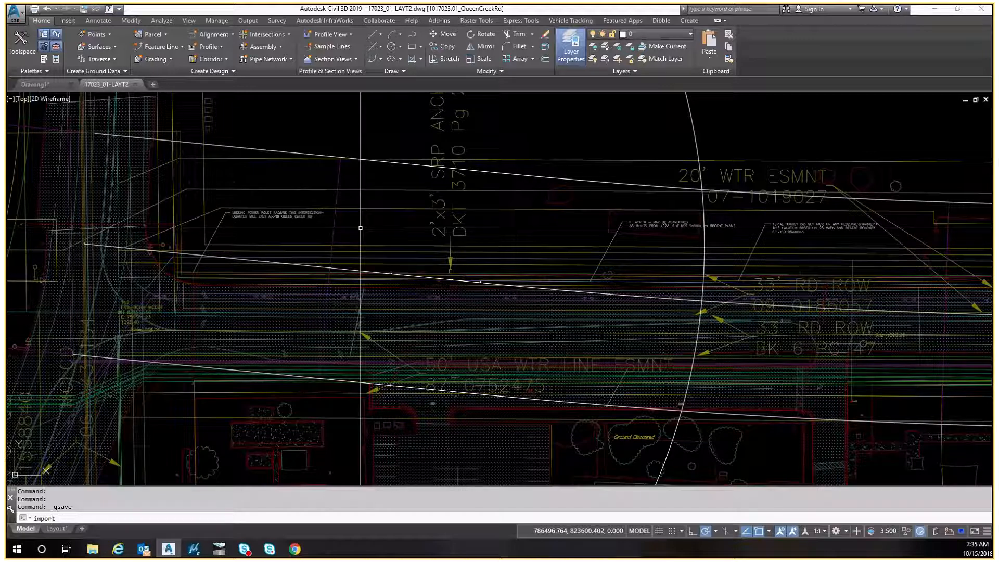
{"action": "type", "text": "st"}
{"action": "key", "text": "Return"}
{"action": "scroll", "coordinate": [432, 260], "scroll_direction": "down", "scroll_amount": 7}
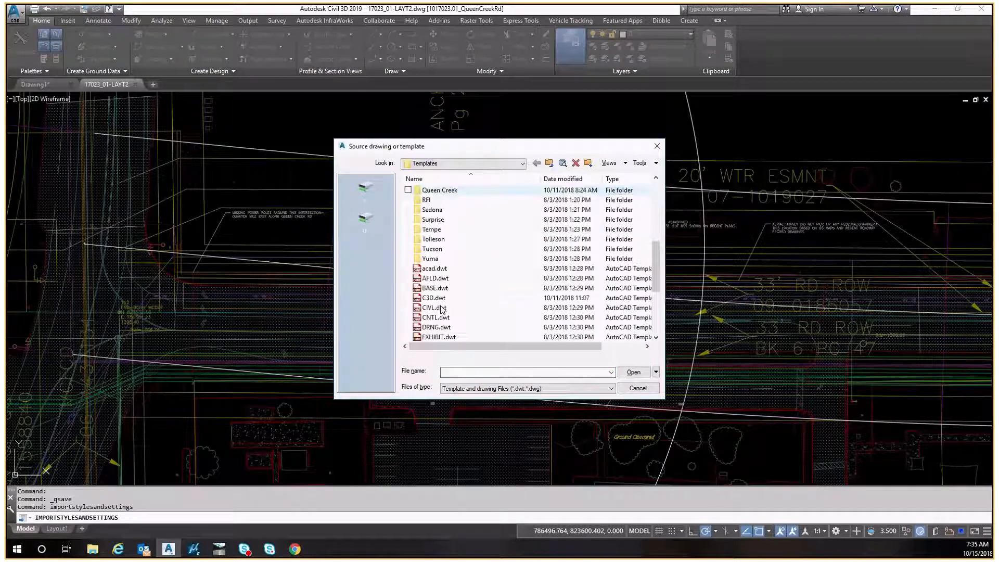
{"action": "double_click", "coordinate": [443, 298]}
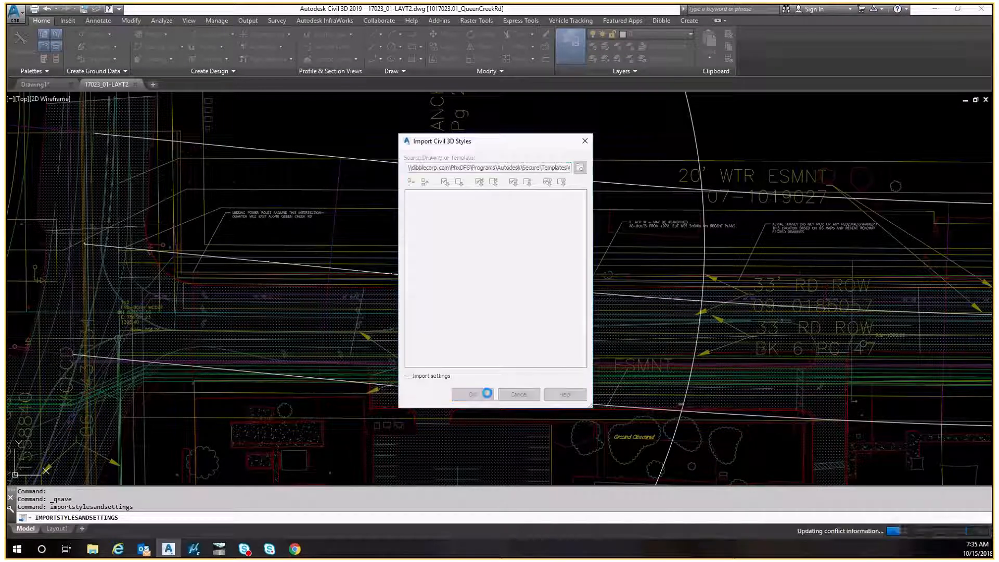
{"action": "left_click", "coordinate": [484, 394]}
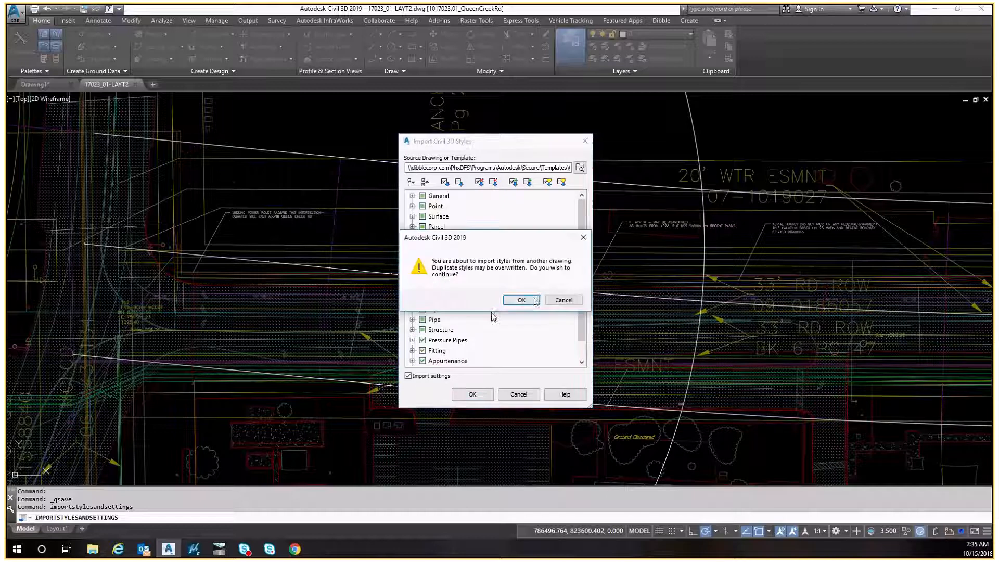
{"action": "left_click", "coordinate": [536, 302]}
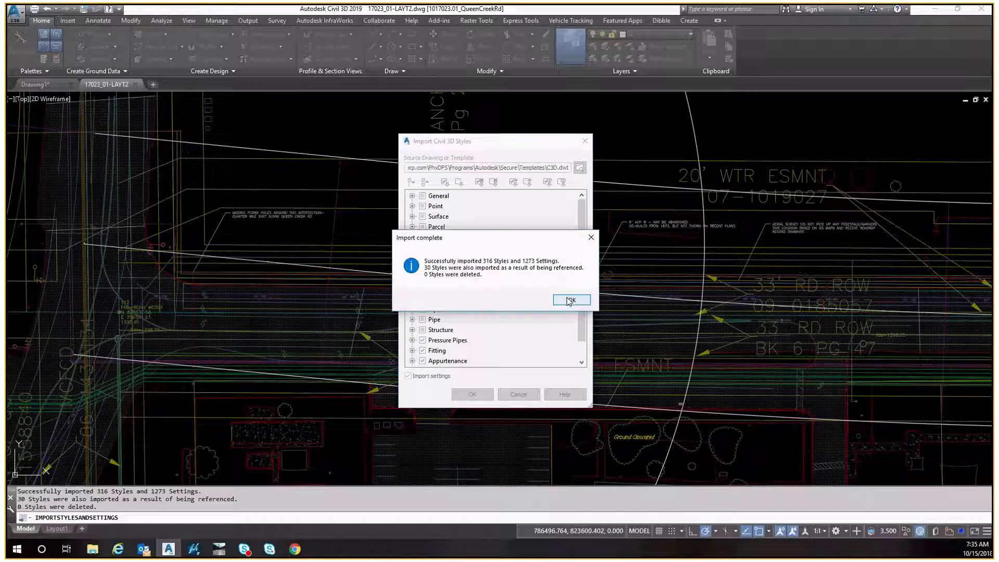
{"action": "left_click", "coordinate": [571, 301]}
Add major station labels in the Tick style at a 100' increment to the Queen Creek alignment
{"action": "scroll", "coordinate": [355, 277], "scroll_direction": "up", "scroll_amount": 4}
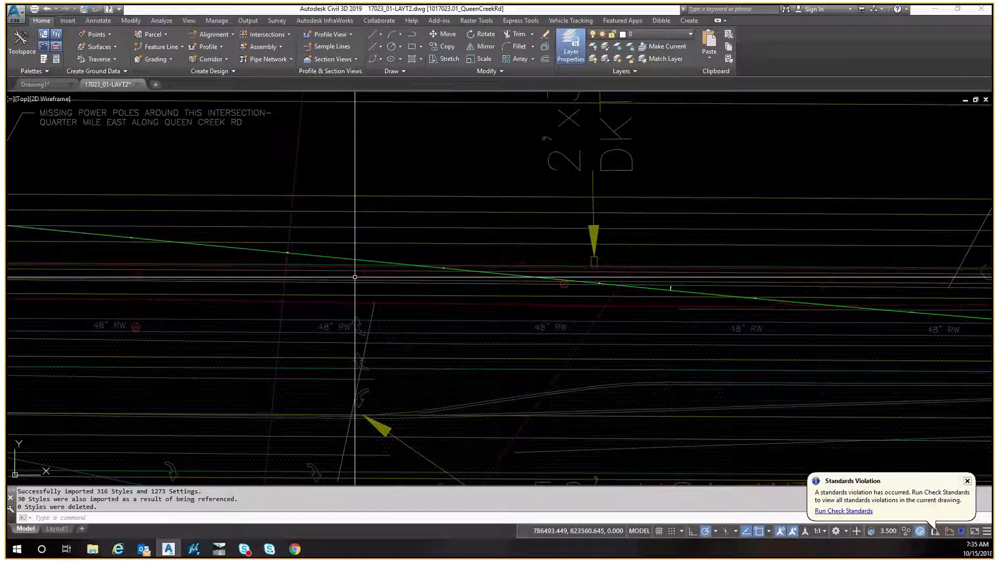
{"action": "key", "text": "Escape"}
{"action": "key", "text": "Escape"}
{"action": "left_click", "coordinate": [347, 258]}
{"action": "scroll", "coordinate": [298, 249], "scroll_direction": "up", "scroll_amount": 4}
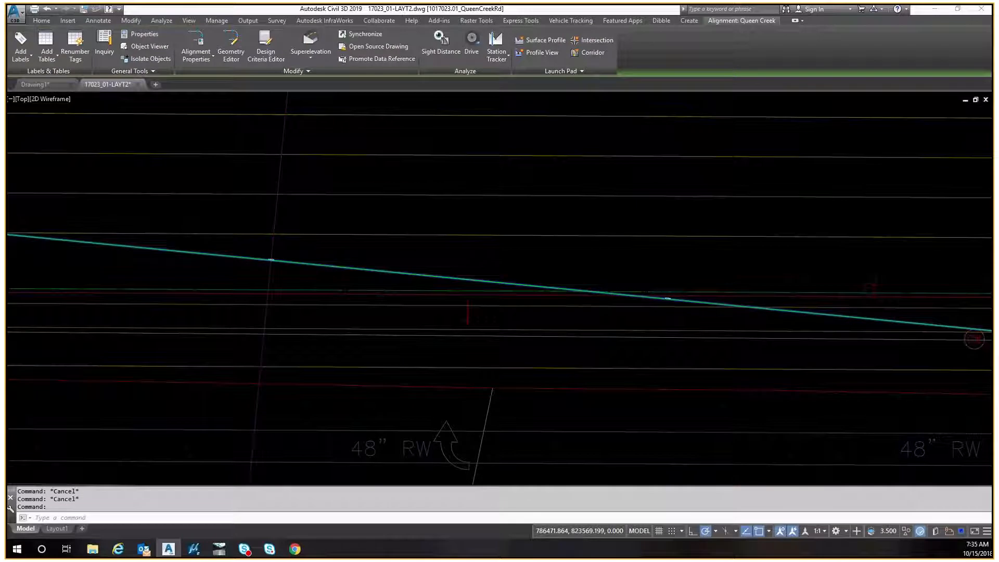
{"action": "right_click", "coordinate": [269, 251]}
{"action": "left_click", "coordinate": [323, 404]}
{"action": "left_click", "coordinate": [397, 185]}
{"action": "left_click", "coordinate": [504, 181]}
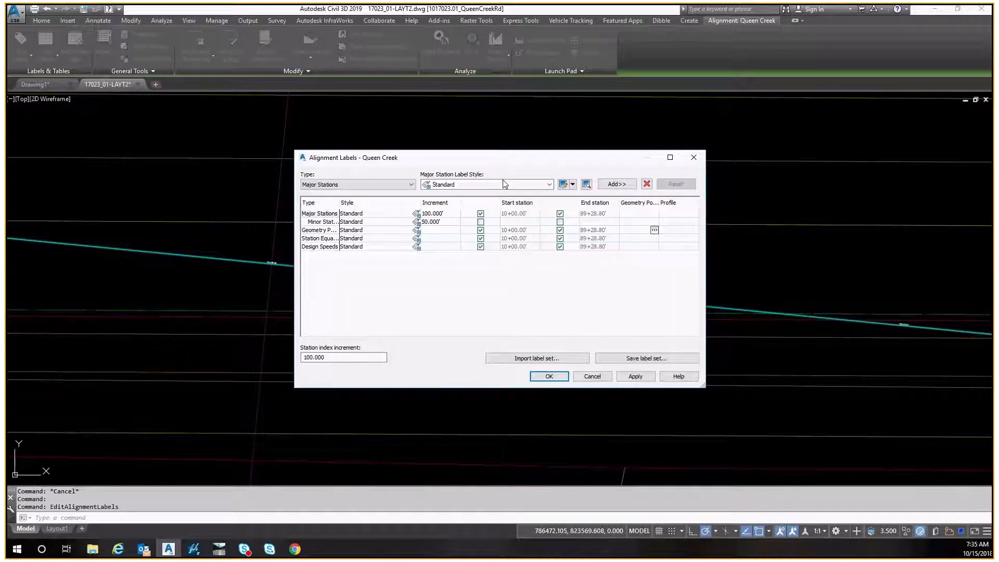
{"action": "left_click", "coordinate": [504, 184]}
{"action": "left_click", "coordinate": [451, 237]}
{"action": "left_click", "coordinate": [617, 184]}
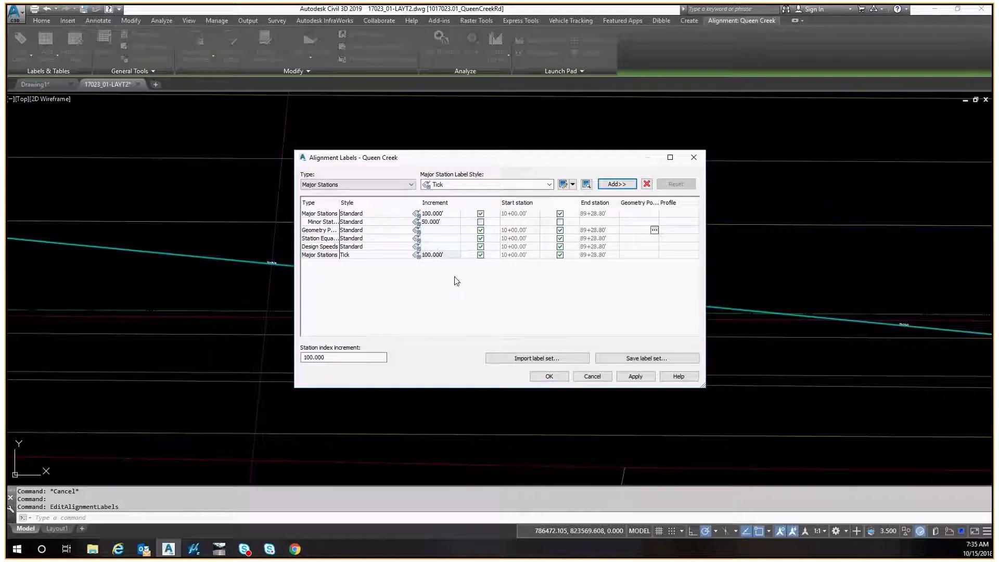
{"action": "left_click", "coordinate": [549, 377]}
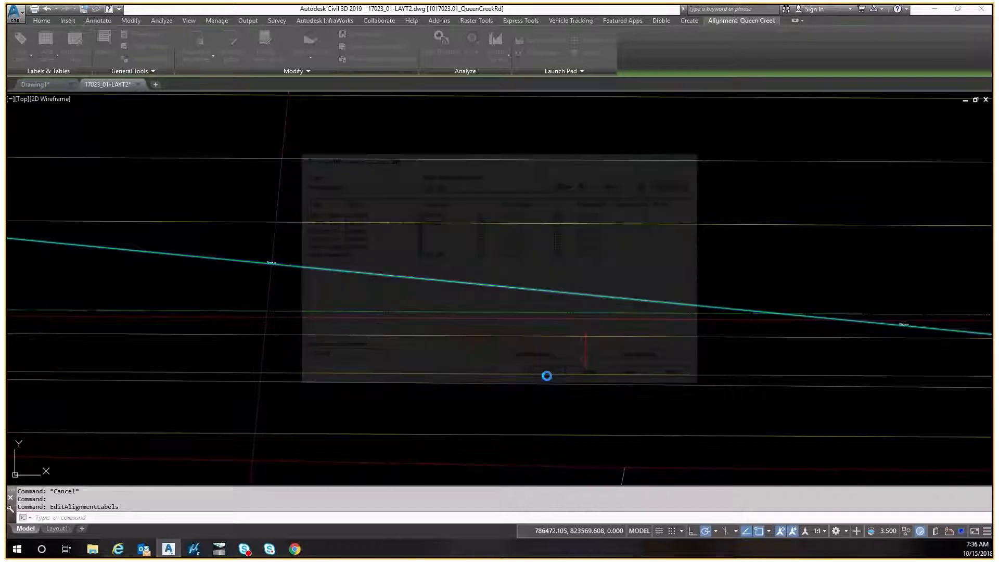
Set the drawing's annotation scale to 1" = 20'
{"action": "scroll", "coordinate": [225, 240], "scroll_direction": "up", "scroll_amount": 10}
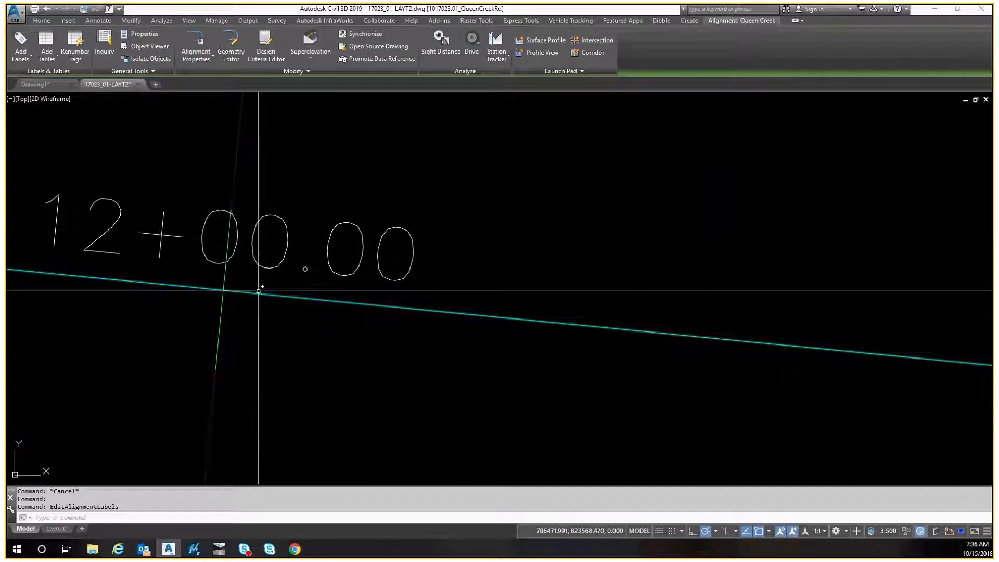
{"action": "left_click", "coordinate": [825, 532]}
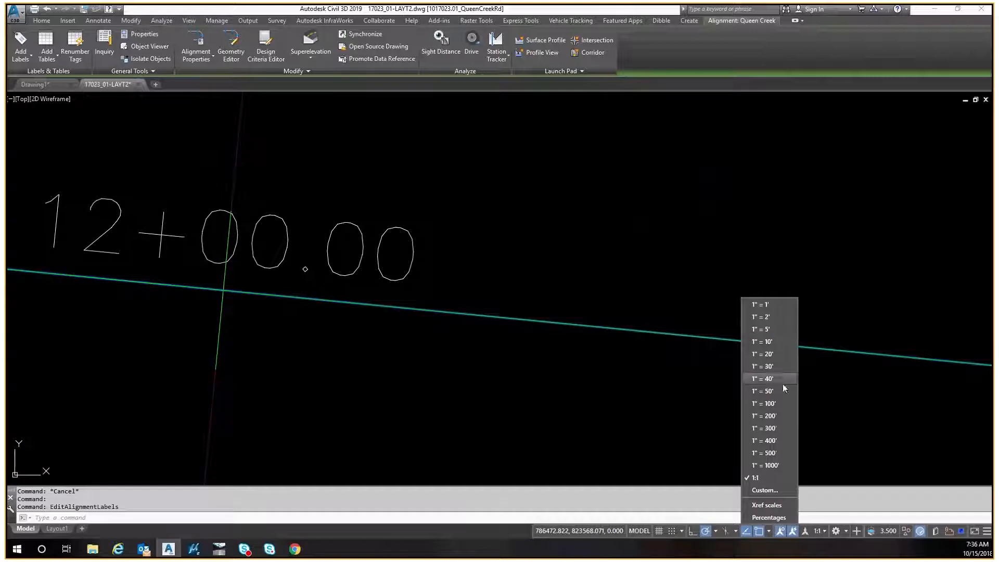
{"action": "left_click", "coordinate": [766, 354]}
{"action": "key", "text": "Escape"}
{"action": "scroll", "coordinate": [319, 224], "scroll_direction": "down", "scroll_amount": 10}
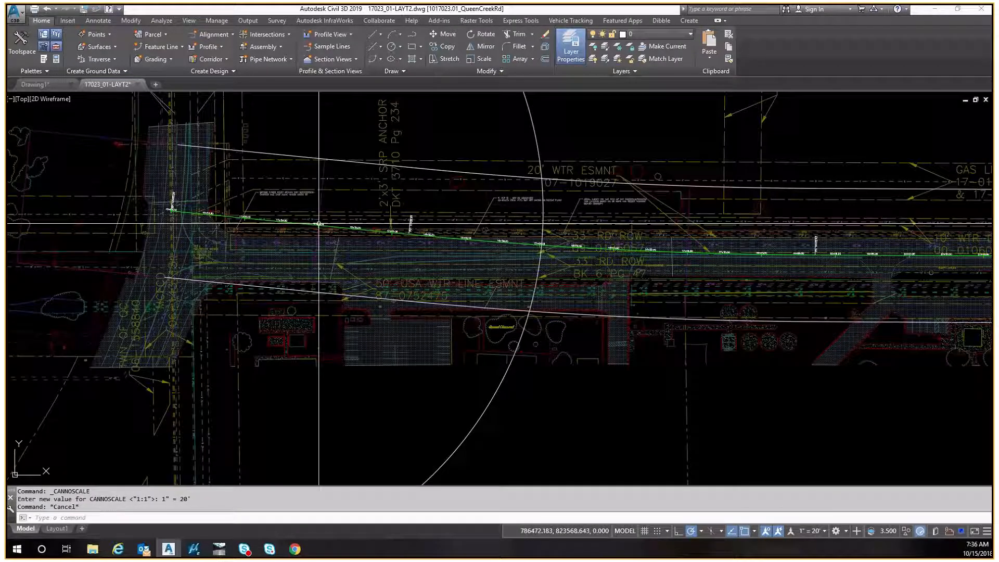
Draw a polyline over the station tick at 12+00 on the Queen Creek alignment, from one tick end to the other
{"action": "scroll", "coordinate": [318, 224], "scroll_direction": "up", "scroll_amount": 10}
{"action": "key", "text": "Escape"}
{"action": "type", "text": "pl"}
{"action": "key", "text": "Return"}
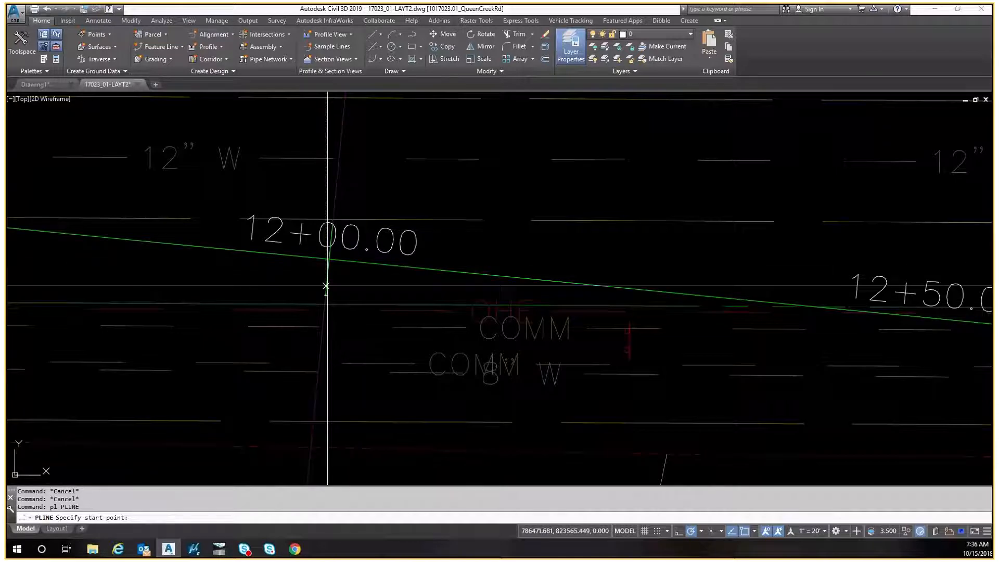
{"action": "left_click", "coordinate": [327, 296]}
{"action": "right_click", "coordinate": [330, 245], "text": "shift"}
{"action": "left_click", "coordinate": [360, 316]}
{"action": "left_click", "coordinate": [330, 281]}
{"action": "key", "text": "Escape"}
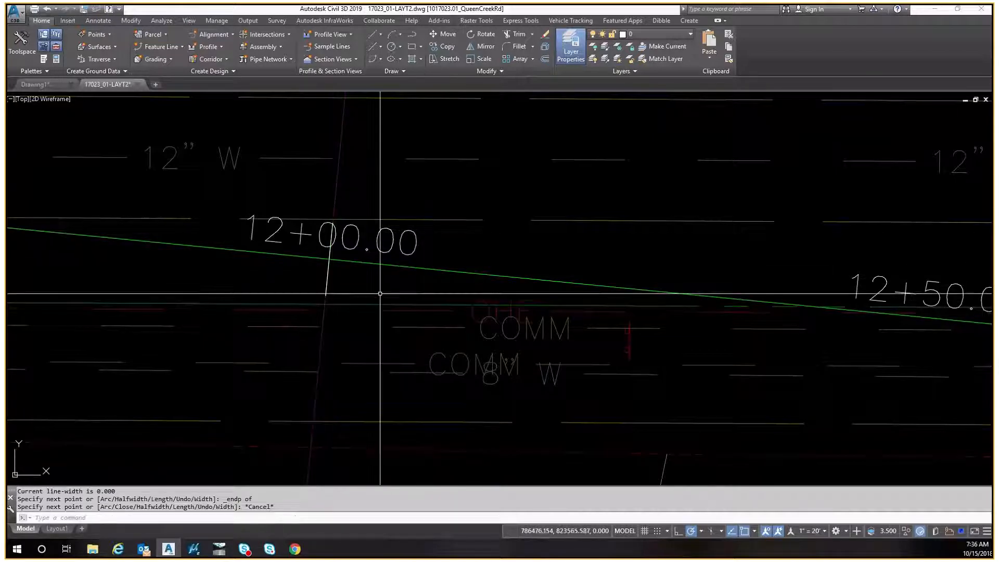
Extend the polyline at station 12+00 in both directions to the two offset lines of the alignment
{"action": "scroll", "coordinate": [330, 292], "scroll_direction": "up", "scroll_amount": 2}
{"action": "scroll", "coordinate": [328, 234], "scroll_direction": "down", "scroll_amount": 3}
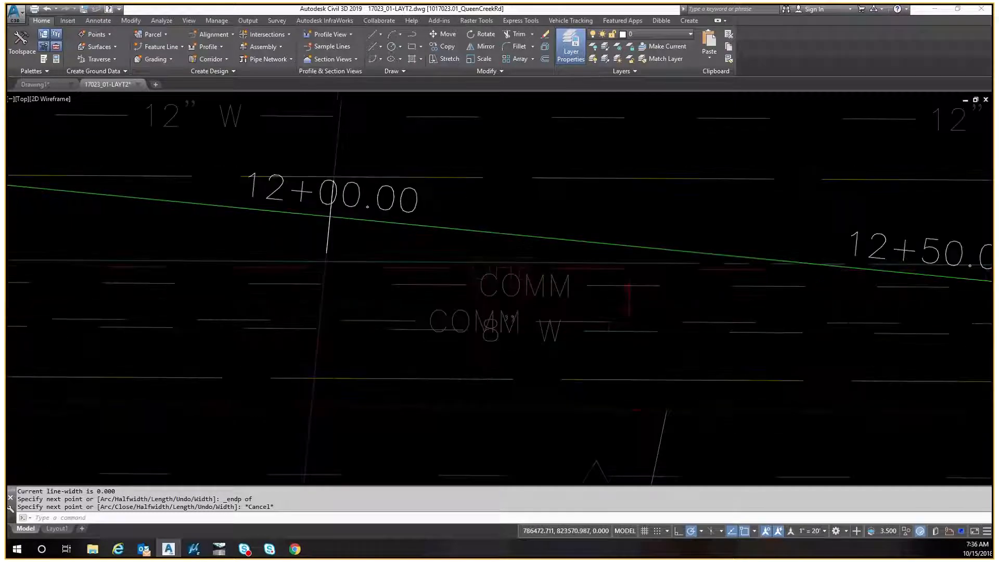
{"action": "scroll", "coordinate": [382, 169], "scroll_direction": "down", "scroll_amount": 4}
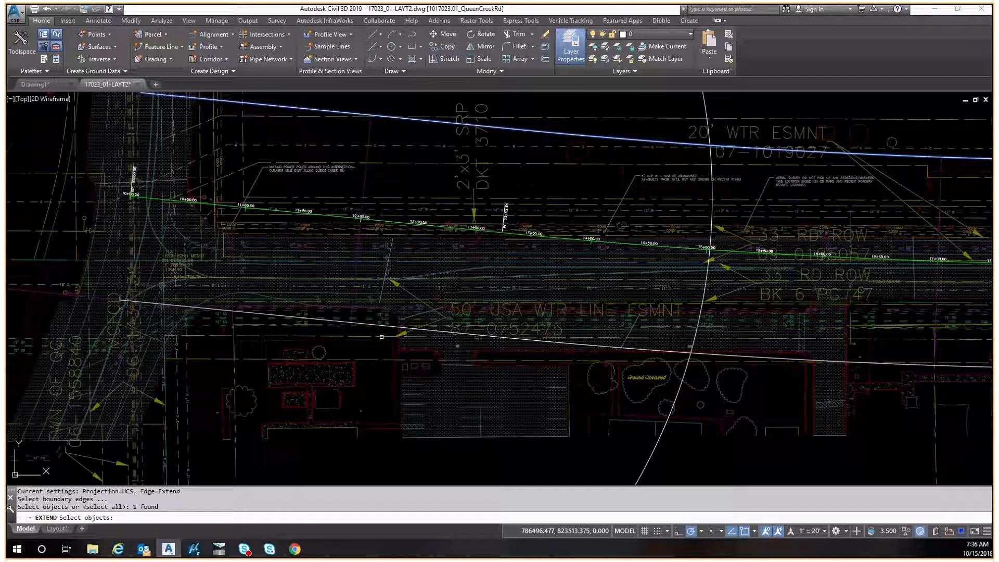
{"action": "key", "text": "Return"}
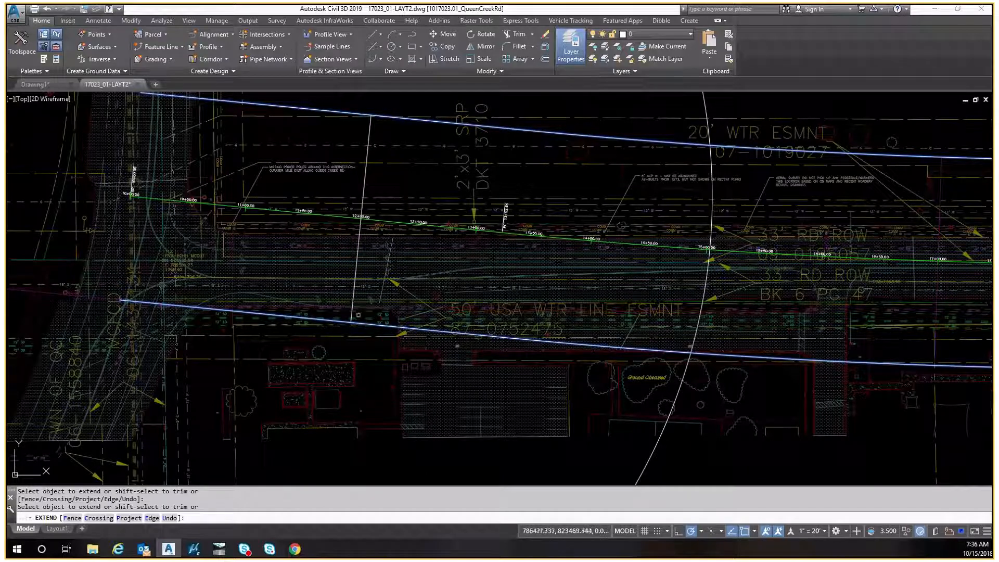
{"action": "middle_click_drag", "start_coordinate": [320, 312], "coordinate": [504, 381]}
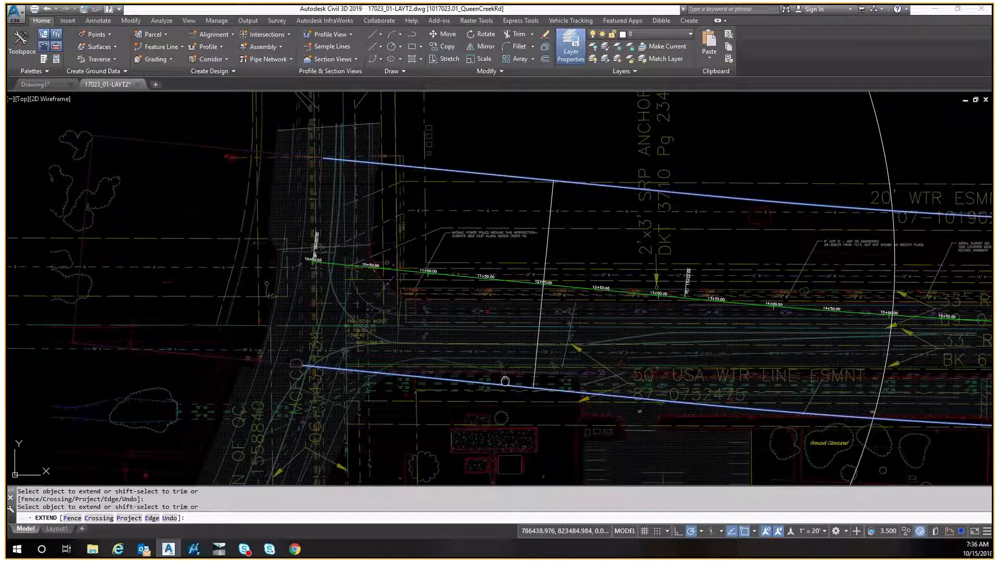
{"action": "key", "text": "Escape"}
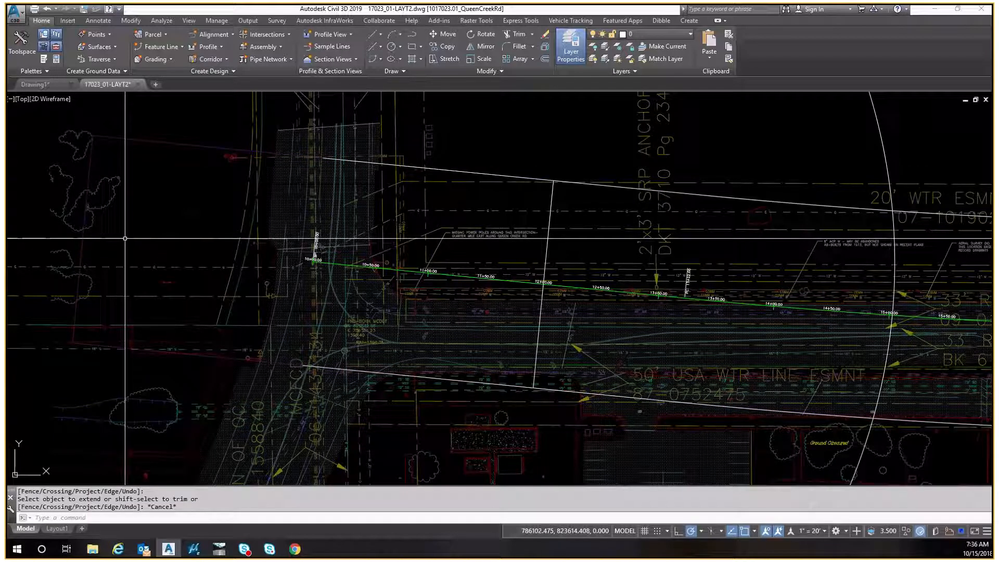
{"action": "middle_click_drag", "start_coordinate": [314, 278], "coordinate": [385, 276]}
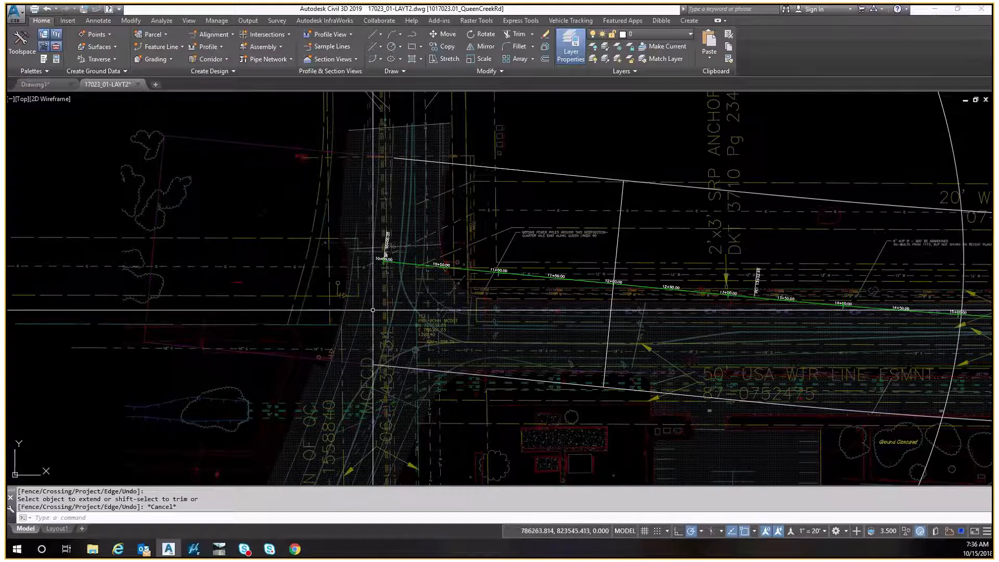
{"action": "middle_click_drag", "start_coordinate": [373, 307], "coordinate": [415, 277]}
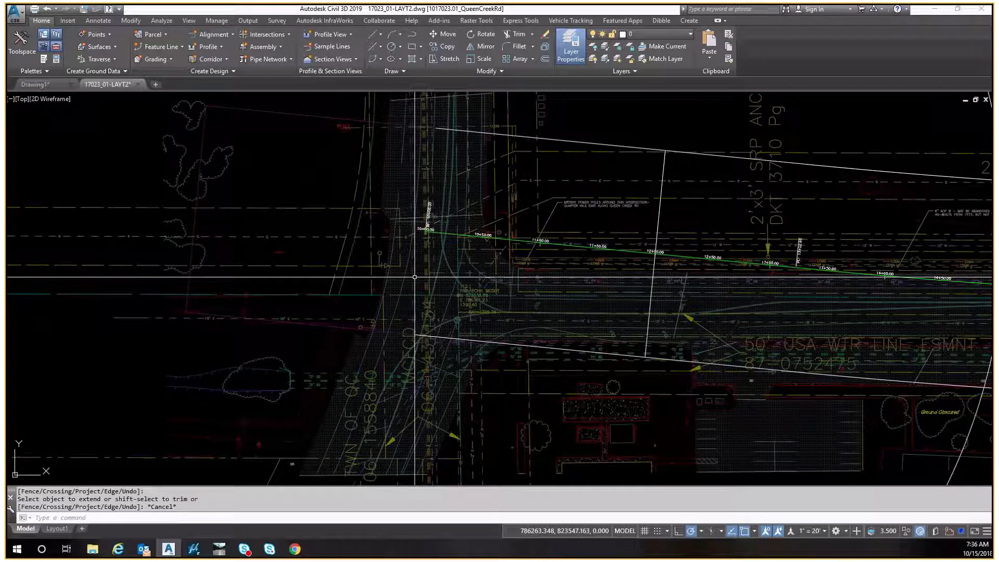
{"action": "key", "text": "Escape"}
{"action": "left_click", "coordinate": [438, 337]}
{"action": "middle_click_drag", "start_coordinate": [335, 301], "coordinate": [371, 303]}
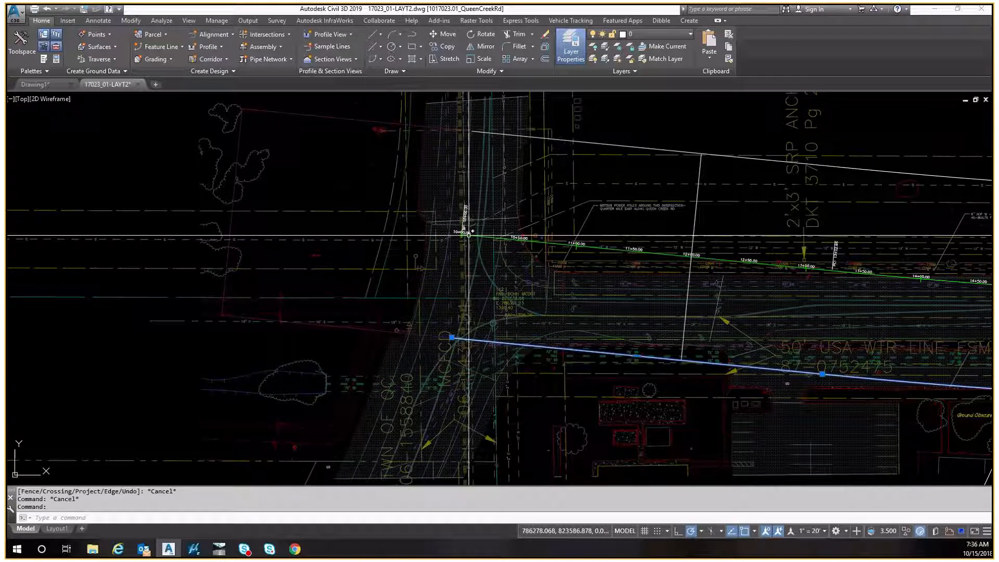
{"action": "key", "text": "Escape"}
Lengthen both offset lines by a delta of 200 beyond their west ends at the Ellsworth intersection
{"action": "type", "text": "len"}
{"action": "key", "text": "Return"}
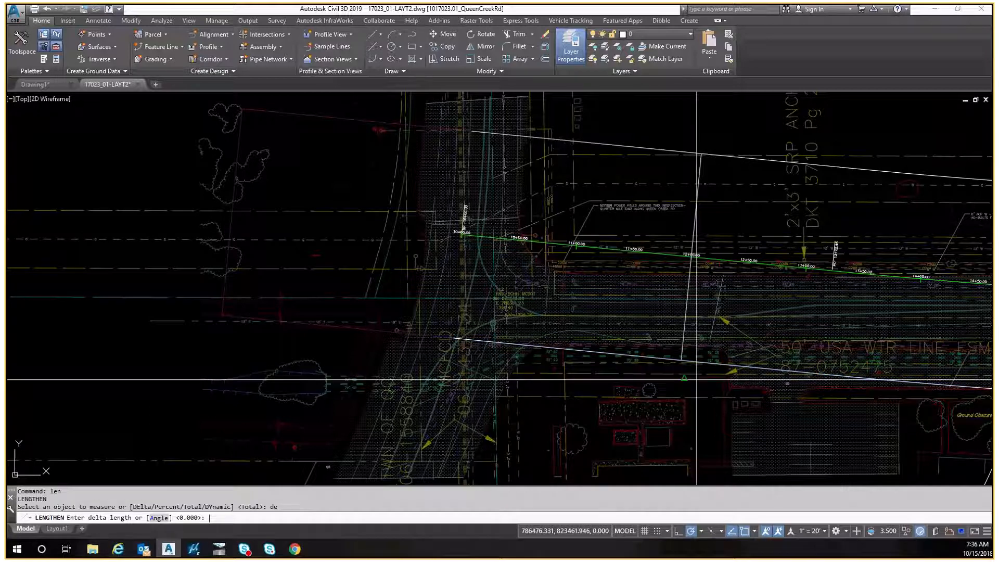
{"action": "type", "text": "de"}
{"action": "key", "text": "Return"}
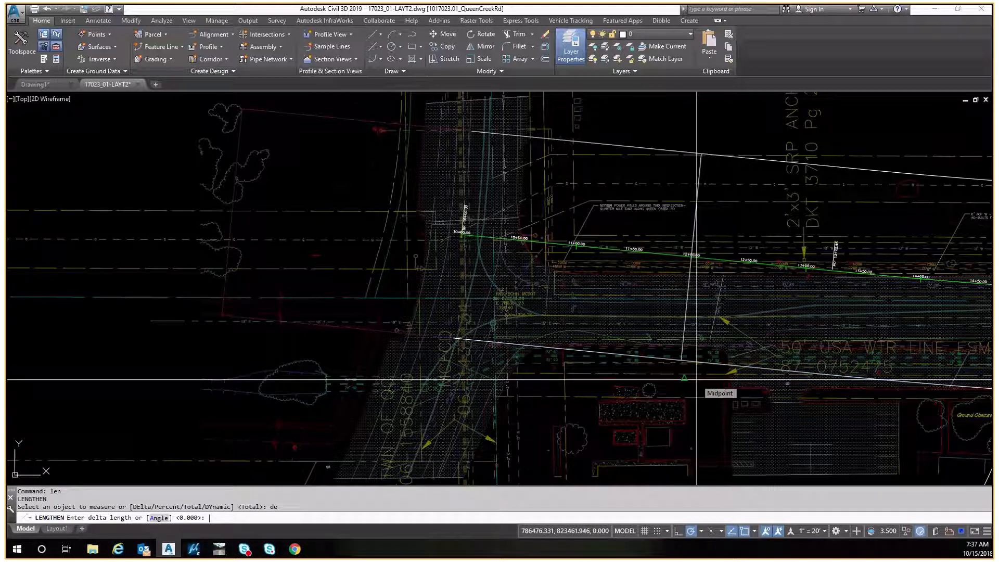
{"action": "type", "text": "200"}
{"action": "key", "text": "Return"}
{"action": "left_click", "coordinate": [465, 337]}
{"action": "left_click", "coordinate": [465, 337]}
{"action": "left_click", "coordinate": [500, 133]}
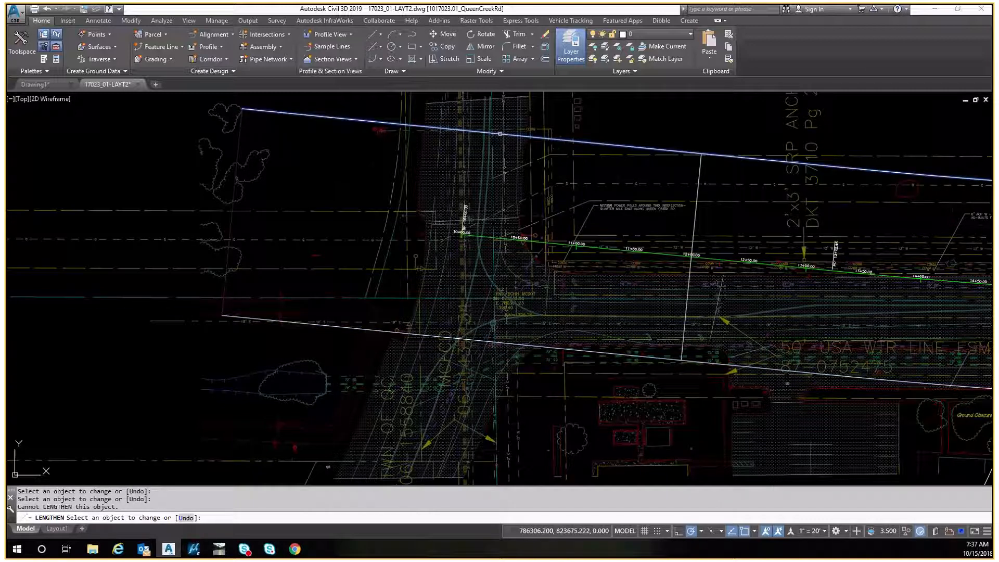
Draw a polyline joining the west endpoints of the two offset lines at the Ellsworth intersection
{"action": "key", "text": "Escape"}
{"action": "type", "text": "pl"}
{"action": "key", "text": "Return"}
{"action": "middle_click_drag", "start_coordinate": [285, 115], "coordinate": [334, 130]}
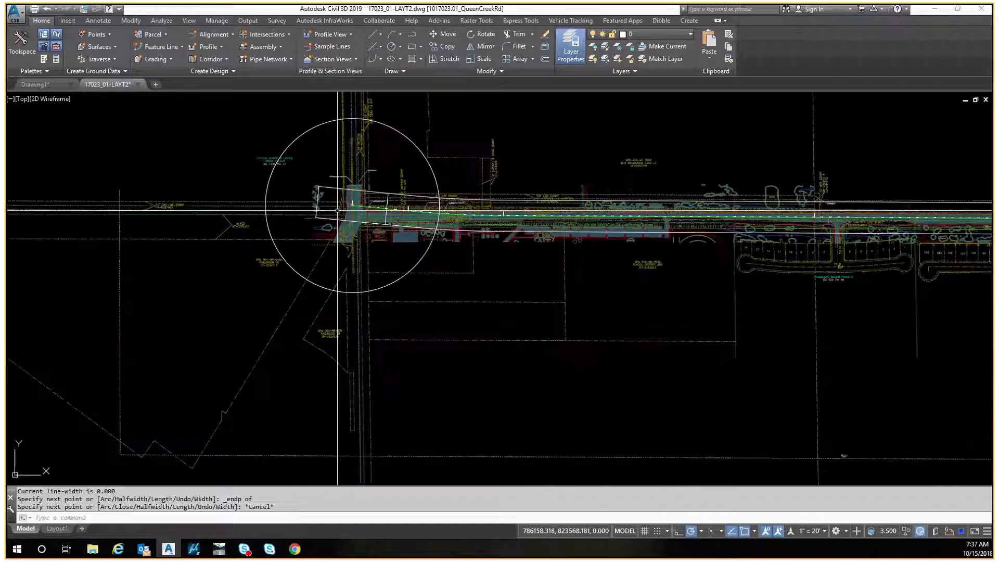
Draw a polyline over the station tick at 17+00 on the Queen Creek alignment, from one tick end to the other
{"action": "middle_click_drag", "start_coordinate": [338, 210], "coordinate": [213, 207]}
{"action": "scroll", "coordinate": [284, 209], "scroll_direction": "up", "scroll_amount": 5}
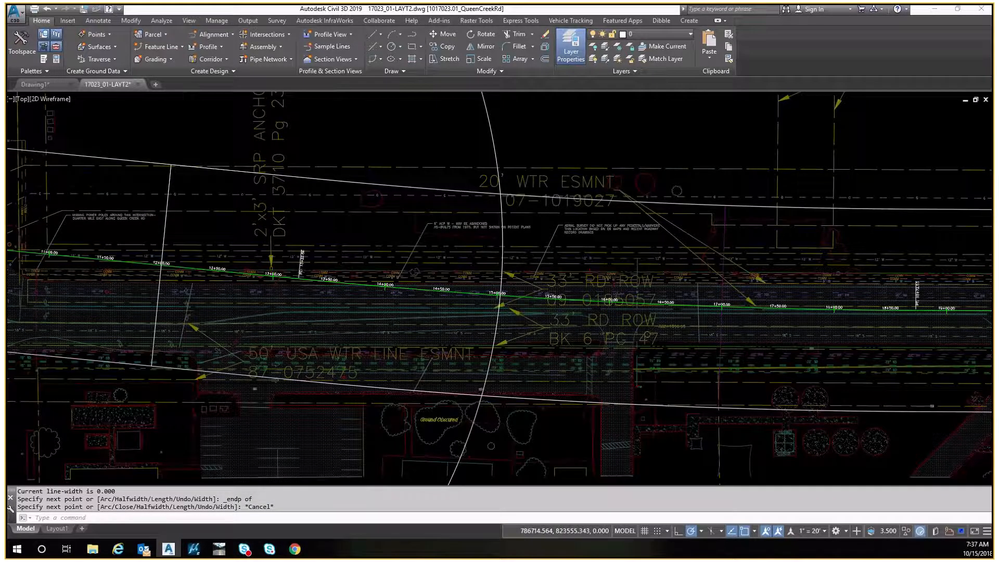
{"action": "middle_click_drag", "start_coordinate": [174, 252], "coordinate": [184, 243]}
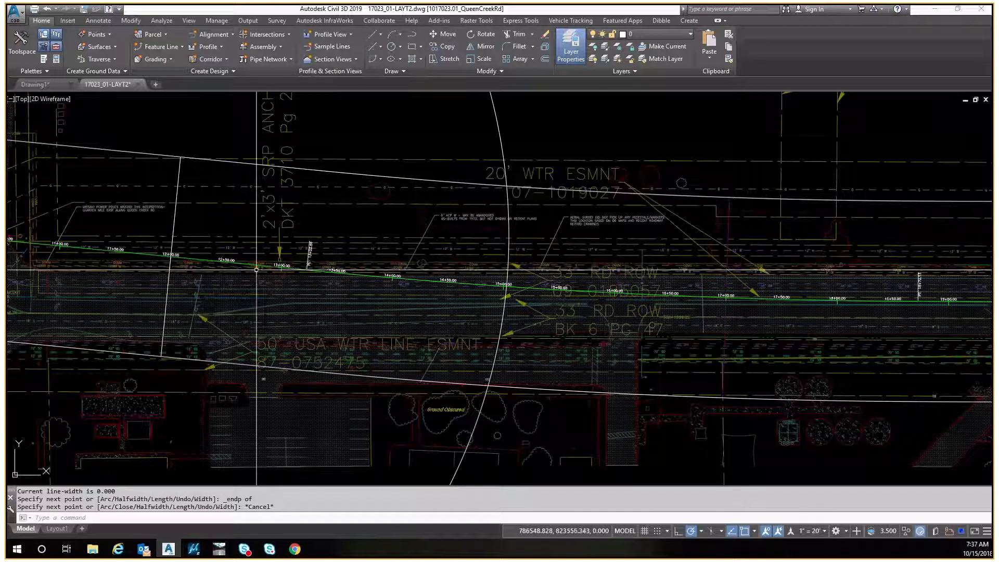
{"action": "middle_click_drag", "start_coordinate": [495, 326], "coordinate": [203, 298]}
{"action": "scroll", "coordinate": [434, 267], "scroll_direction": "up", "scroll_amount": 5}
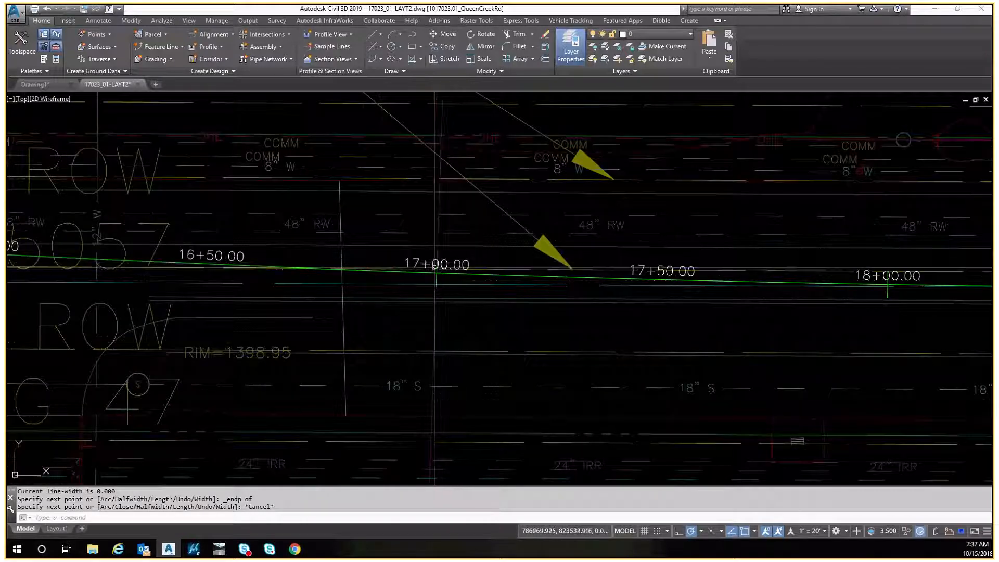
{"action": "key", "text": "Escape"}
{"action": "type", "text": "pl"}
{"action": "key", "text": "space"}
{"action": "scroll", "coordinate": [436, 266], "scroll_direction": "up", "scroll_amount": 10}
{"action": "right_click", "coordinate": [399, 195], "text": "shift"}
{"action": "key", "text": "e"}
{"action": "left_click", "coordinate": [401, 201]}
{"action": "middle_click_drag", "start_coordinate": [423, 437], "coordinate": [410, 234]}
{"action": "right_click", "coordinate": [375, 344], "text": "shift"}
{"action": "key", "text": "e"}
{"action": "left_click", "coordinate": [373, 347]}
{"action": "scroll", "coordinate": [456, 238], "scroll_direction": "down", "scroll_amount": 11}
{"action": "key", "text": "Escape"}
{"action": "scroll", "coordinate": [386, 289], "scroll_direction": "down", "scroll_amount": 2}
Extend the polyline at station 17+00 in both directions to the two offset lines
{"action": "type", "text": "ex"}
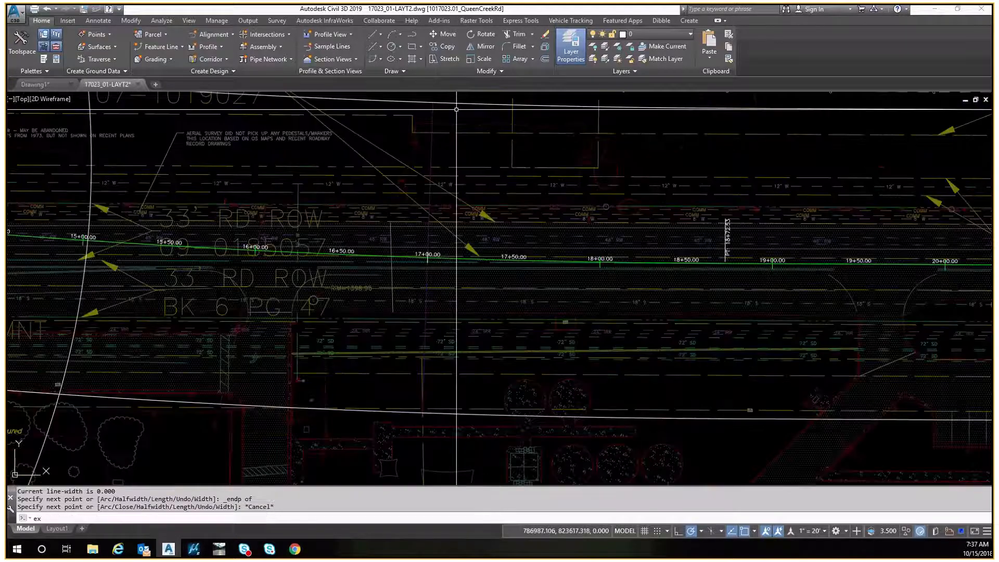
{"action": "key", "text": "Return"}
{"action": "left_click", "coordinate": [456, 110]}
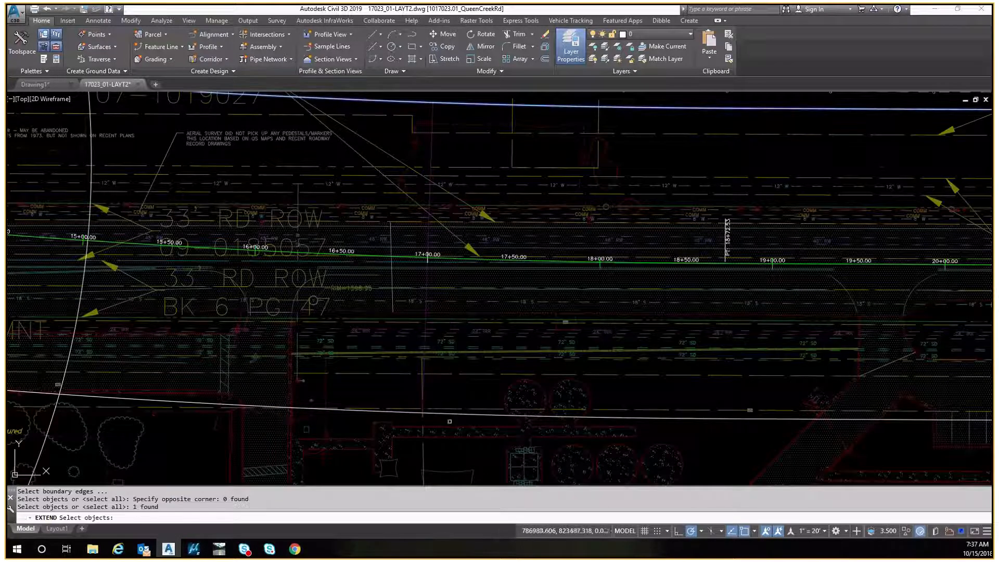
{"action": "left_click", "coordinate": [448, 413]}
{"action": "key", "text": "Return"}
{"action": "left_click", "coordinate": [427, 262]}
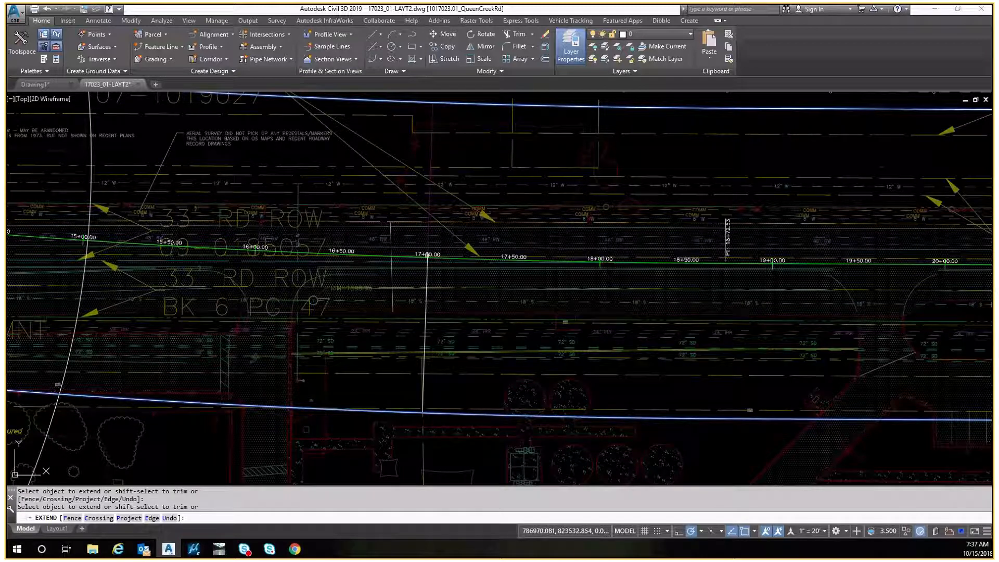
{"action": "key", "text": "Escape"}
Draw a polyline over the station tick at 22+00 on the Queen Creek alignment, between the tick's endpoints
{"action": "middle_click_drag", "start_coordinate": [427, 254], "coordinate": [489, 250]}
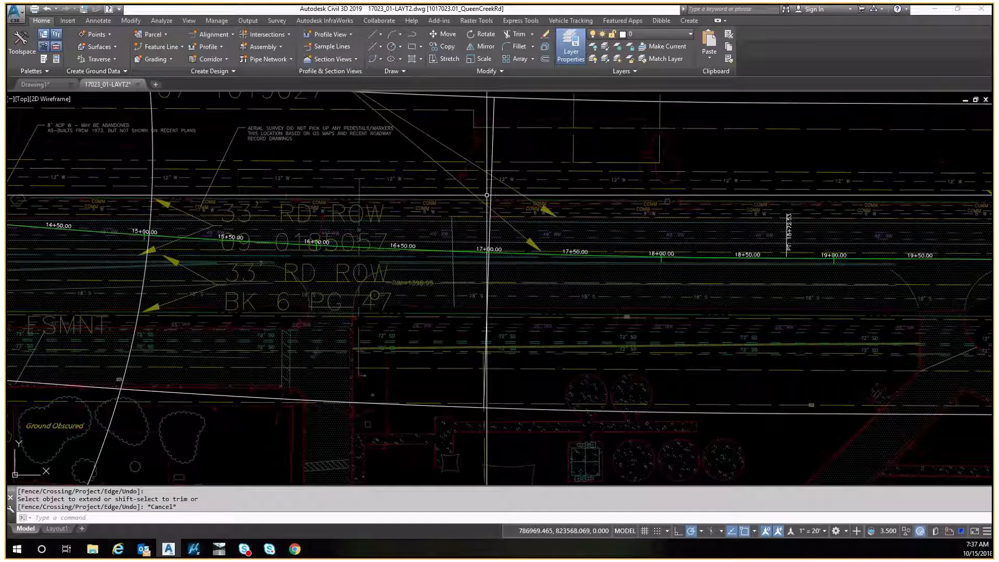
{"action": "scroll", "coordinate": [474, 302], "scroll_direction": "down", "scroll_amount": 4}
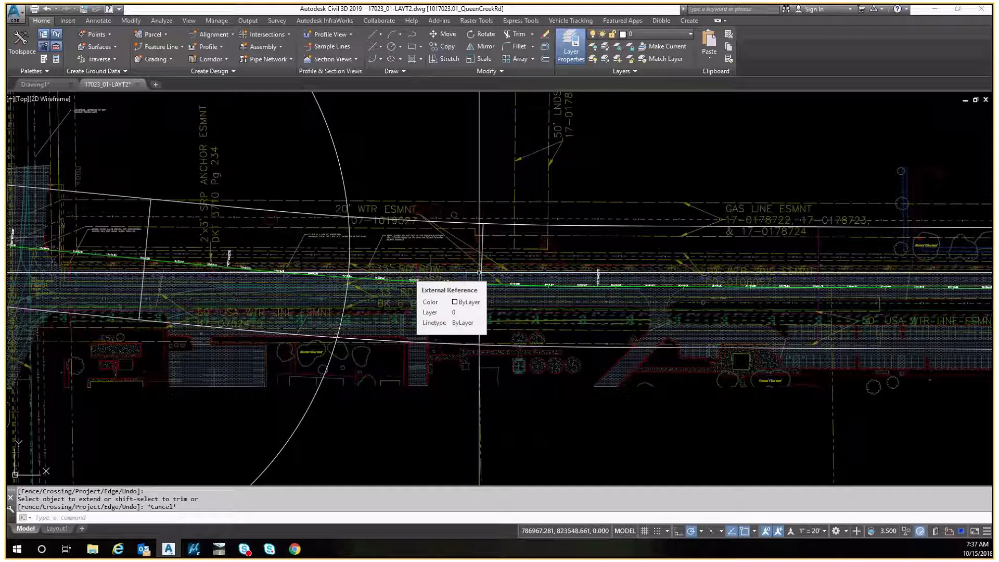
{"action": "scroll", "coordinate": [478, 272], "scroll_direction": "up", "scroll_amount": 2}
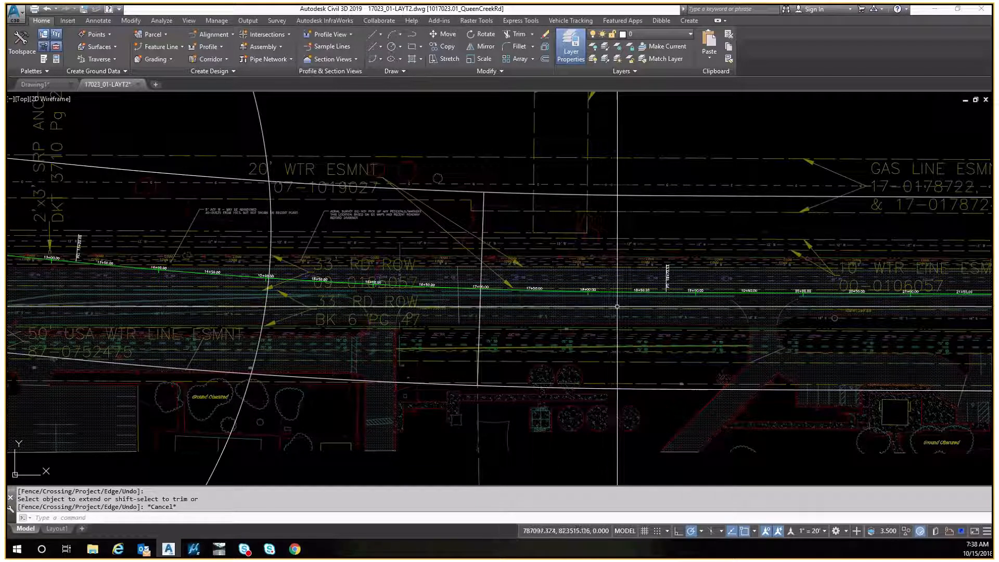
{"action": "middle_click_drag", "start_coordinate": [618, 307], "coordinate": [475, 307]}
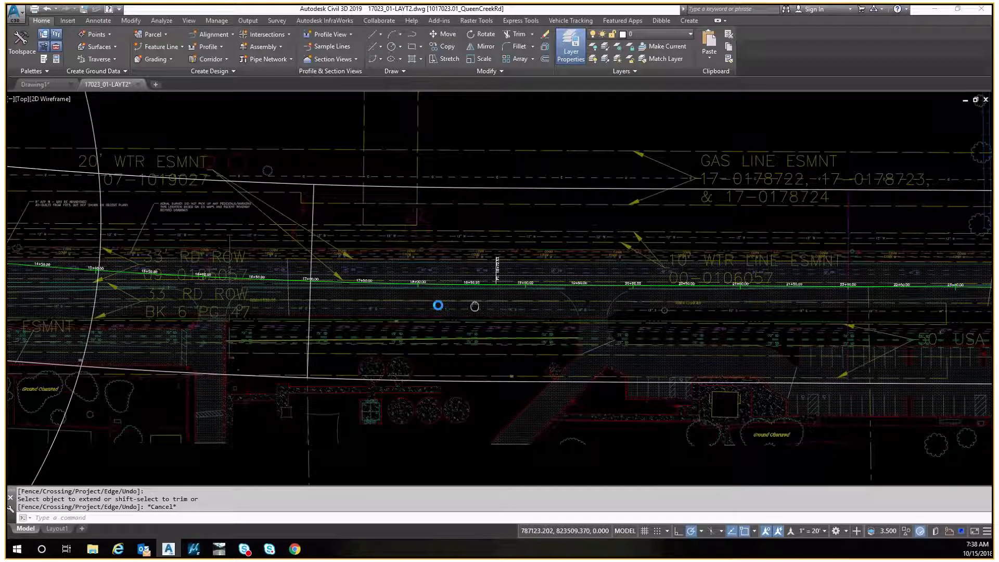
{"action": "middle_click_drag", "start_coordinate": [842, 314], "coordinate": [438, 306]}
{"action": "scroll", "coordinate": [435, 291], "scroll_direction": "up", "scroll_amount": 2}
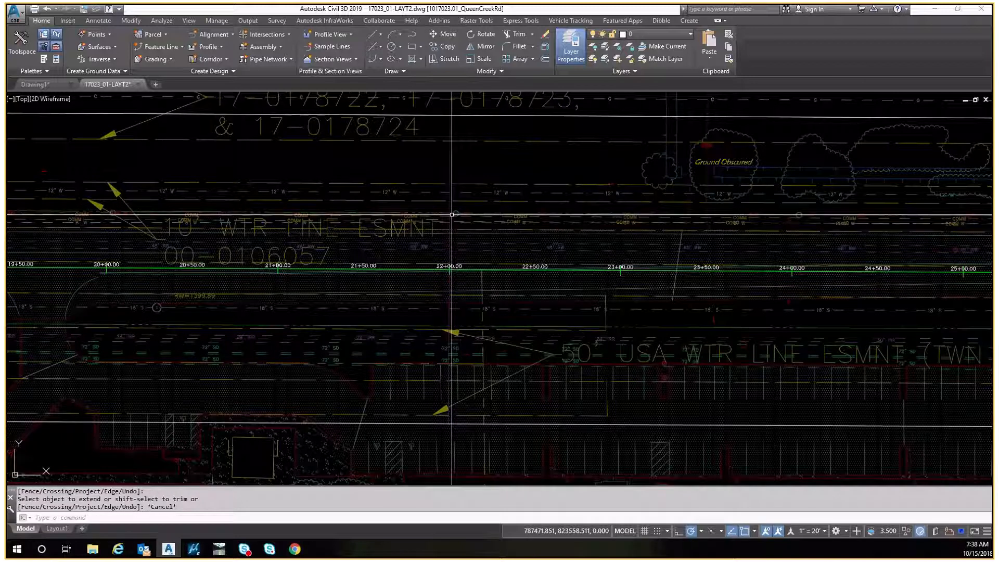
{"action": "scroll", "coordinate": [452, 272], "scroll_direction": "up", "scroll_amount": 10}
{"action": "type", "text": "pl"}
{"action": "key", "text": "Return"}
{"action": "left_click", "coordinate": [420, 197]}
{"action": "right_click", "coordinate": [419, 275], "text": "shift"}
{"action": "left_click", "coordinate": [418, 277]}
{"action": "key", "text": "Escape"}
{"action": "scroll", "coordinate": [476, 266], "scroll_direction": "down", "scroll_amount": 8}
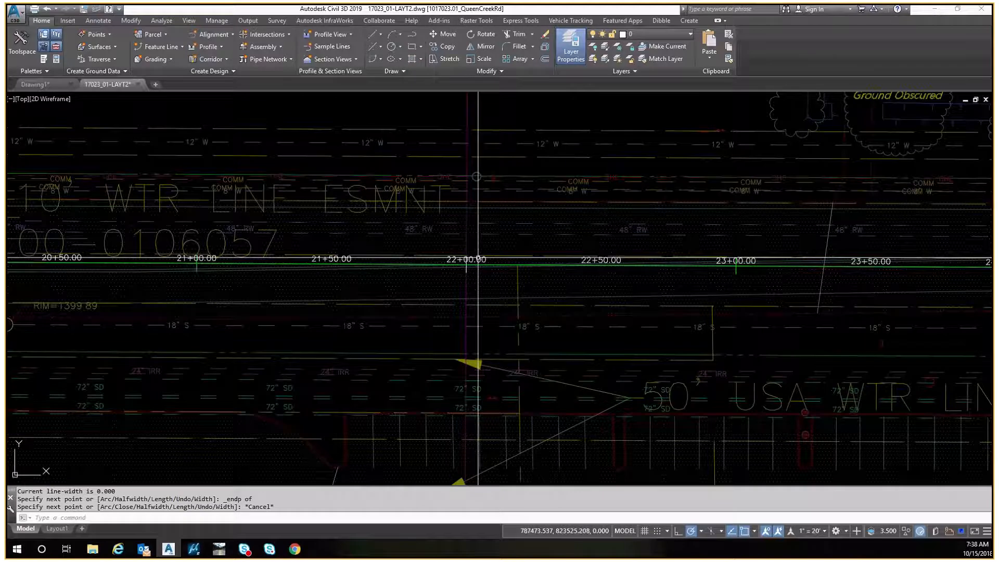
Extend the polyline at station 22+00 in both directions to the two offset lines
{"action": "scroll", "coordinate": [478, 258], "scroll_direction": "down", "scroll_amount": 3}
{"action": "type", "text": "ex"}
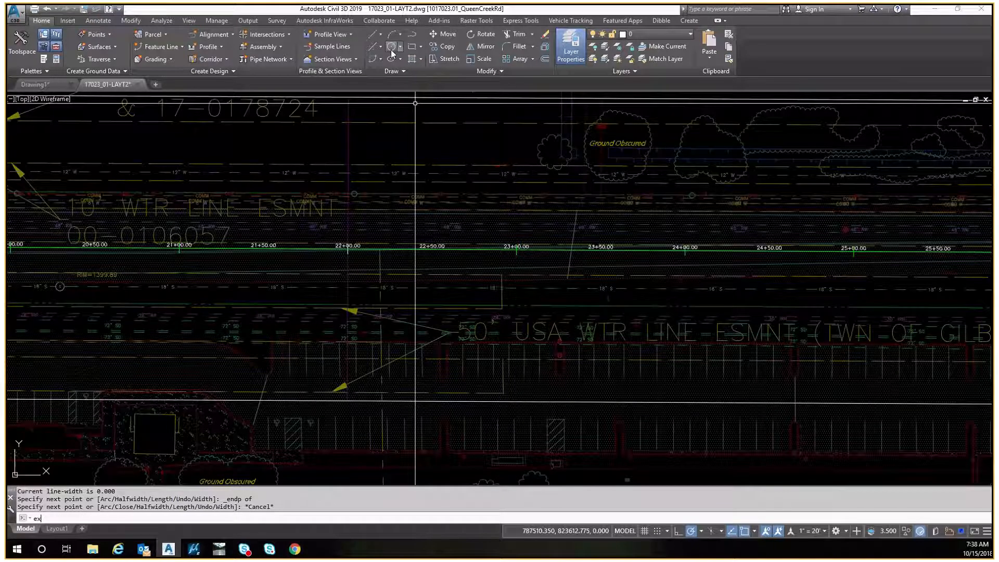
{"action": "key", "text": "Return"}
{"action": "left_click", "coordinate": [402, 97]}
{"action": "left_click", "coordinate": [395, 402]}
{"action": "key", "text": "Return"}
{"action": "left_click", "coordinate": [348, 252]}
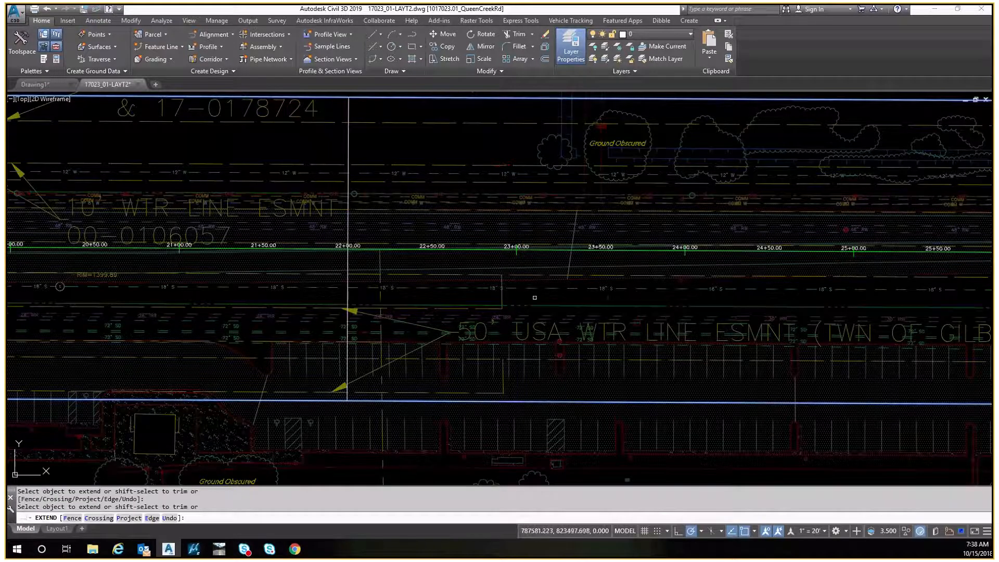
{"action": "scroll", "coordinate": [583, 300], "scroll_direction": "down", "scroll_amount": 10}
{"action": "scroll", "coordinate": [583, 301], "scroll_direction": "up", "scroll_amount": 5}
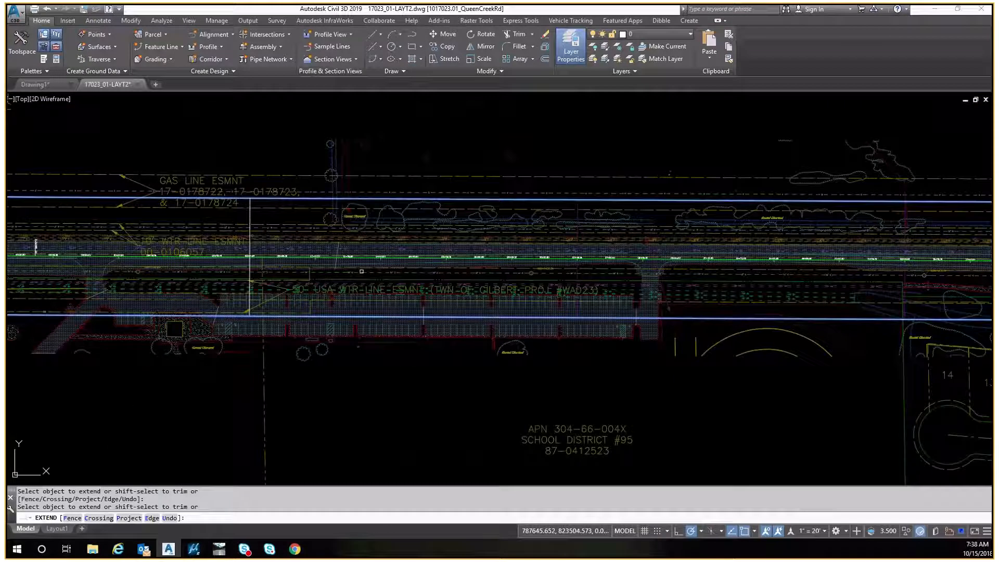
{"action": "scroll", "coordinate": [362, 271], "scroll_direction": "up", "scroll_amount": 2}
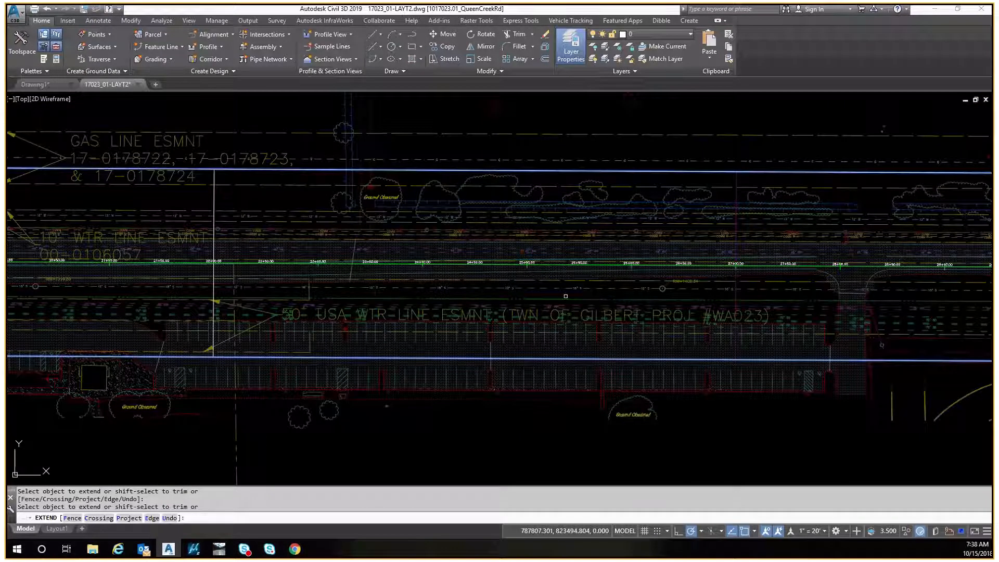
{"action": "key", "text": "Escape"}
{"action": "middle_click_drag", "start_coordinate": [735, 257], "coordinate": [379, 245]}
{"action": "scroll", "coordinate": [377, 236], "scroll_direction": "up", "scroll_amount": 2}
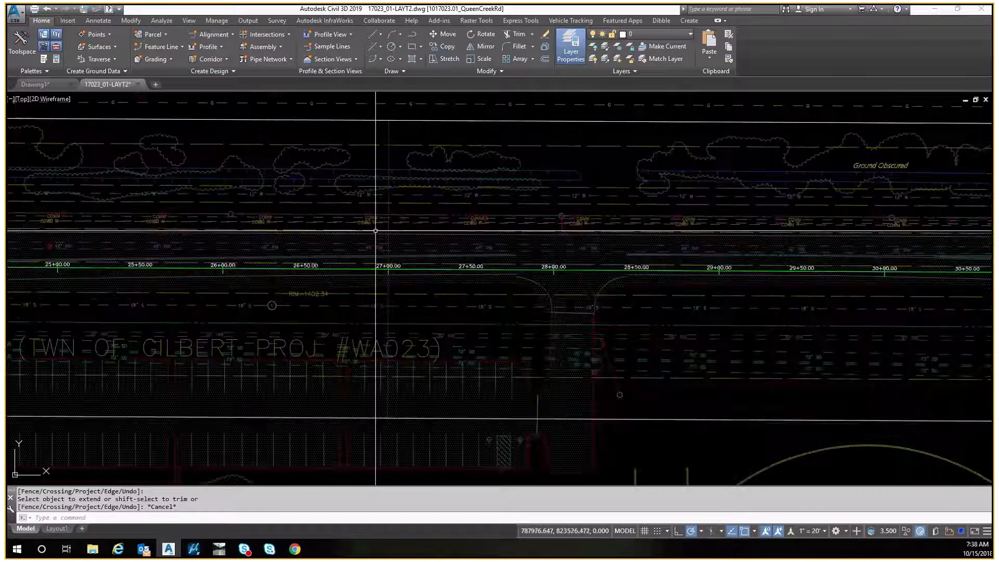
{"action": "key", "text": "Escape"}
{"action": "type", "text": "pl"}
{"action": "key", "text": "Return"}
{"action": "scroll", "coordinate": [392, 263], "scroll_direction": "up", "scroll_amount": 8}
{"action": "scroll", "coordinate": [350, 282], "scroll_direction": "down", "scroll_amount": 8}
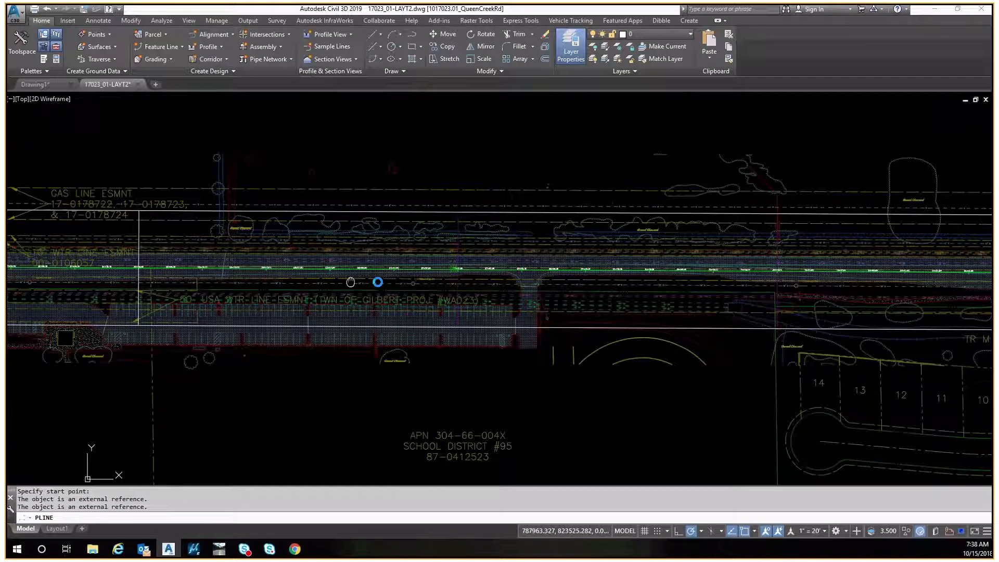
{"action": "middle_click_drag", "start_coordinate": [351, 282], "coordinate": [789, 251]}
{"action": "key", "text": "Escape"}
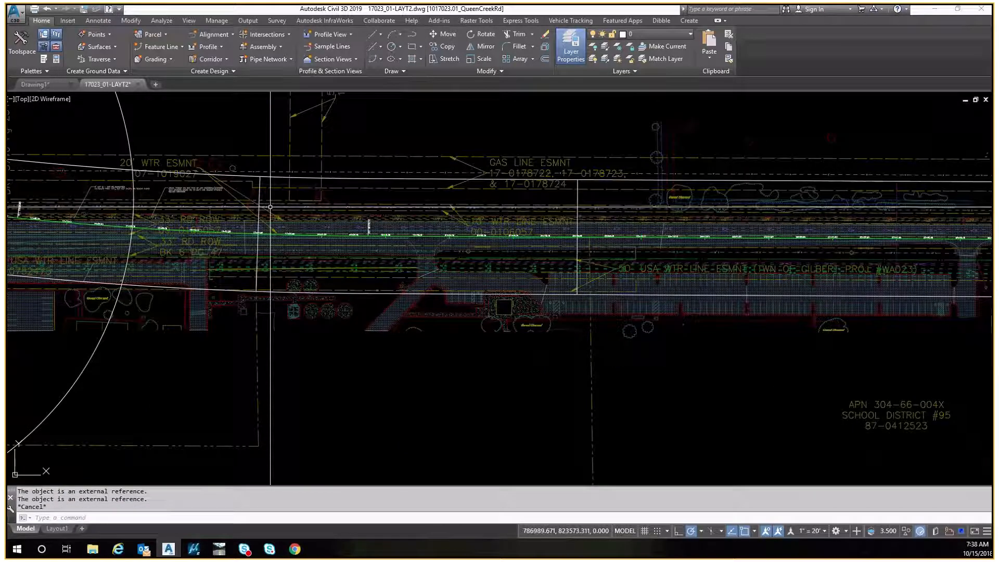
Examine the cross lines at stations 12+00, 17+00 and 22+00 and the stretch of the alignment eastward to 212th Street
{"action": "scroll", "coordinate": [346, 245], "scroll_direction": "up", "scroll_amount": 6}
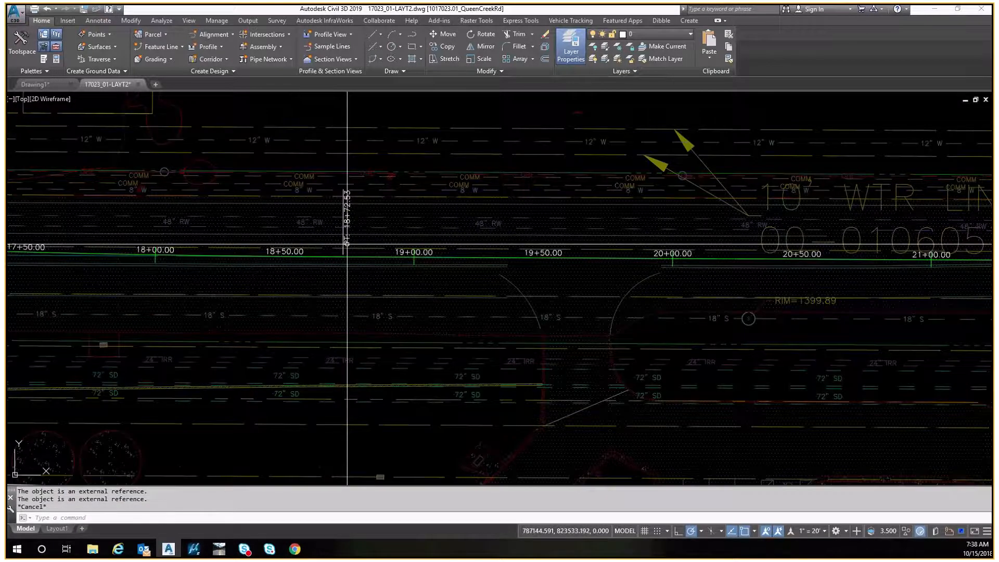
{"action": "scroll", "coordinate": [347, 243], "scroll_direction": "down", "scroll_amount": 4}
{"action": "middle_click_drag", "start_coordinate": [347, 244], "coordinate": [594, 254]}
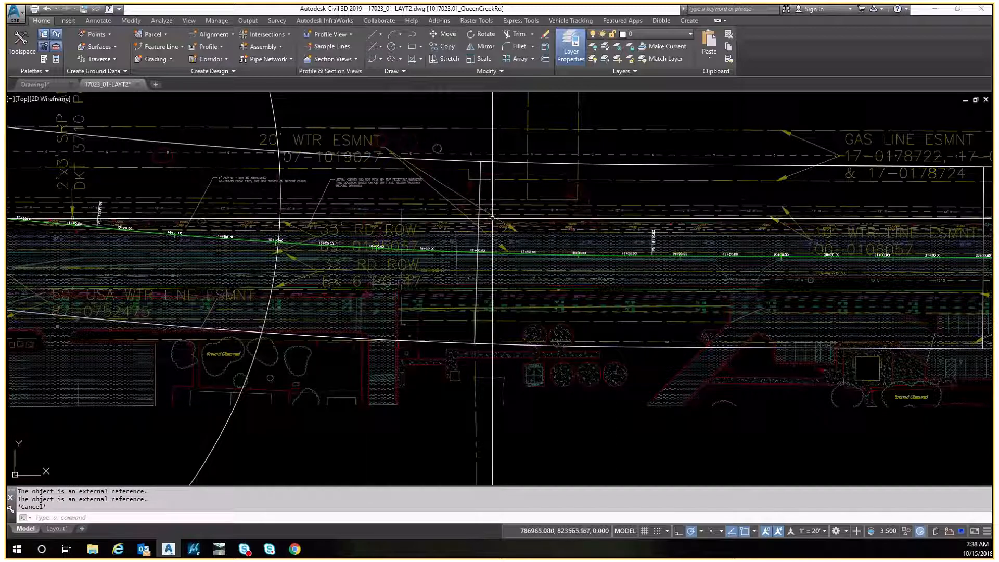
{"action": "middle_click_drag", "start_coordinate": [326, 236], "coordinate": [692, 291]}
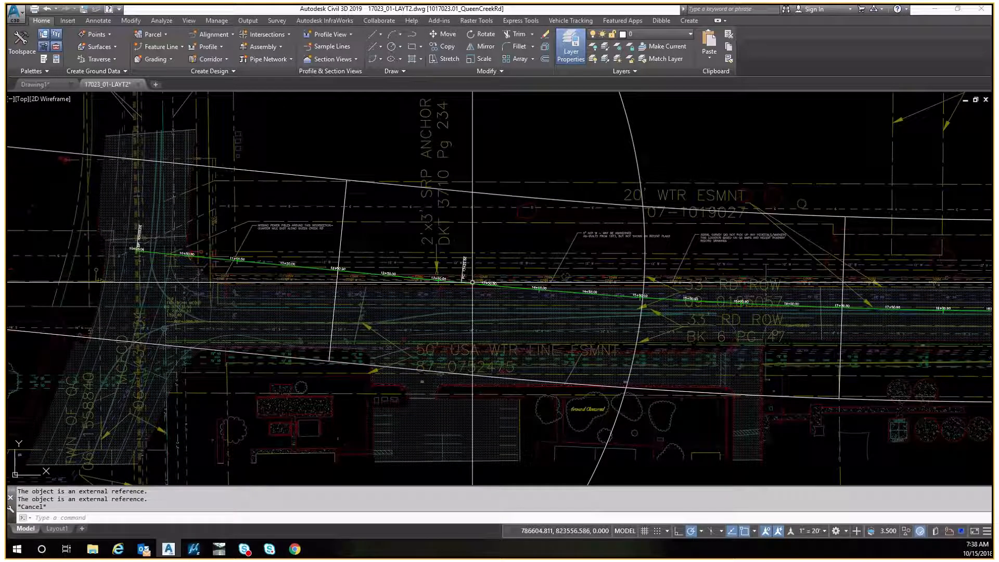
{"action": "middle_click_drag", "start_coordinate": [472, 282], "coordinate": [404, 278]}
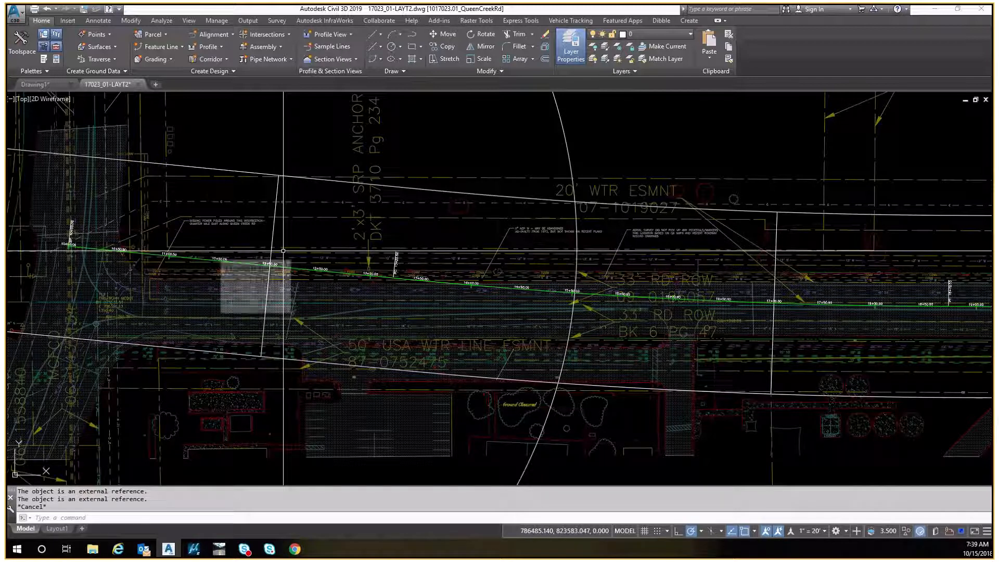
{"action": "middle_click_drag", "start_coordinate": [244, 254], "coordinate": [448, 262]}
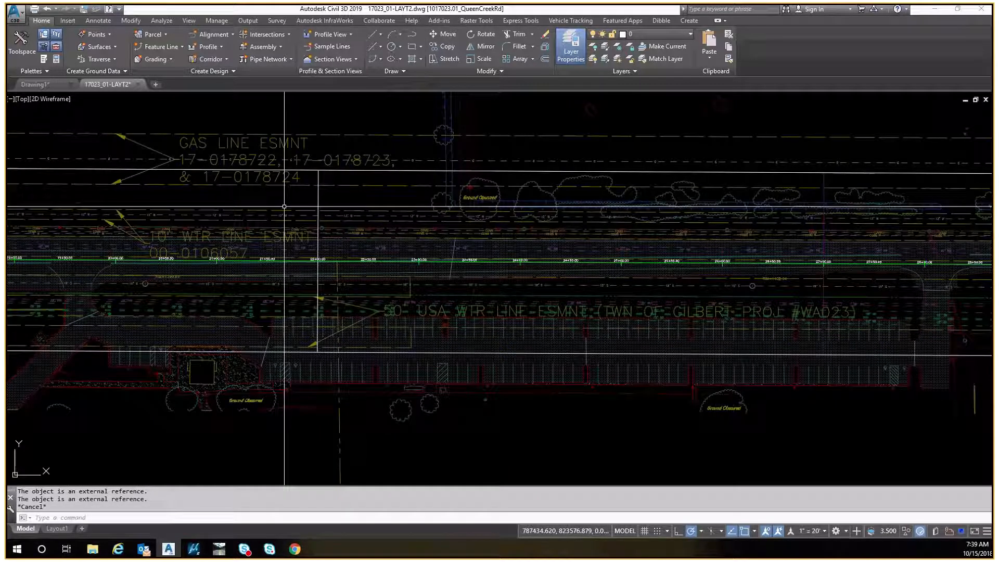
{"action": "scroll", "coordinate": [901, 243], "scroll_direction": "down", "scroll_amount": 2}
{"action": "mouse_move", "coordinate": [900, 242]}
{"action": "middle_mouse_down"}
{"action": "mouse_move", "coordinate": [455, 233]}
{"action": "mouse_move", "coordinate": [342, 242]}
{"action": "middle_mouse_up"}
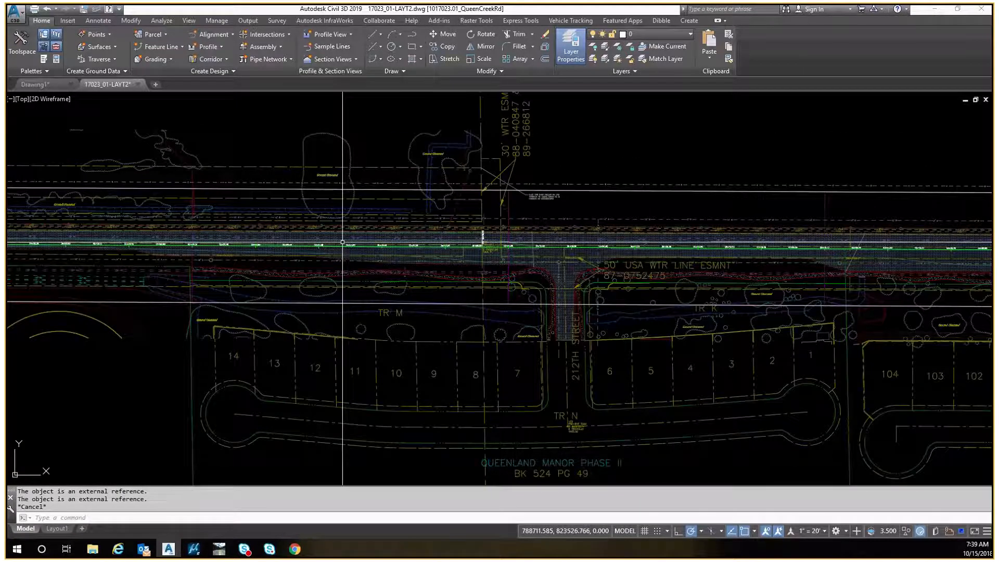
{"action": "scroll", "coordinate": [485, 237], "scroll_direction": "up", "scroll_amount": 5}
{"action": "scroll", "coordinate": [484, 238], "scroll_direction": "down", "scroll_amount": 3}
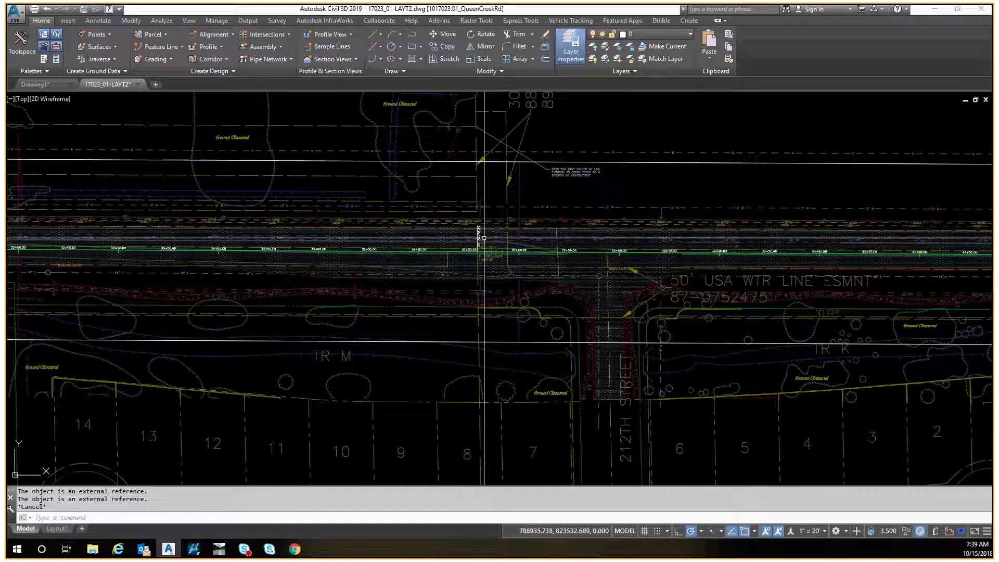
{"action": "scroll", "coordinate": [485, 237], "scroll_direction": "down", "scroll_amount": 5}
{"action": "scroll", "coordinate": [275, 239], "scroll_direction": "up", "scroll_amount": 5}
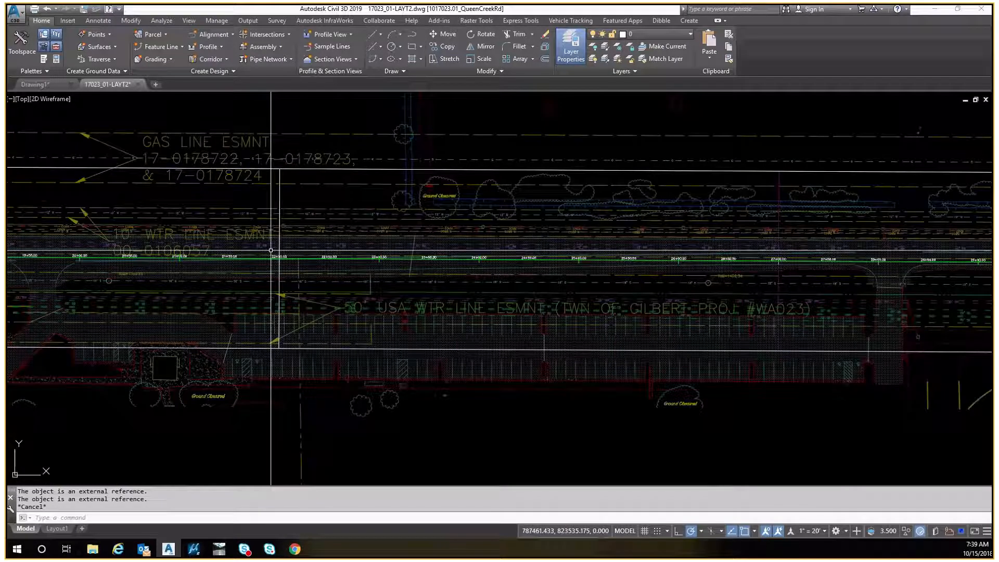
Offset the cross line at station 22+00 by 500 eastward to station 27+00
{"action": "type", "text": "o"}
{"action": "key", "text": "Return"}
{"action": "type", "text": "500"}
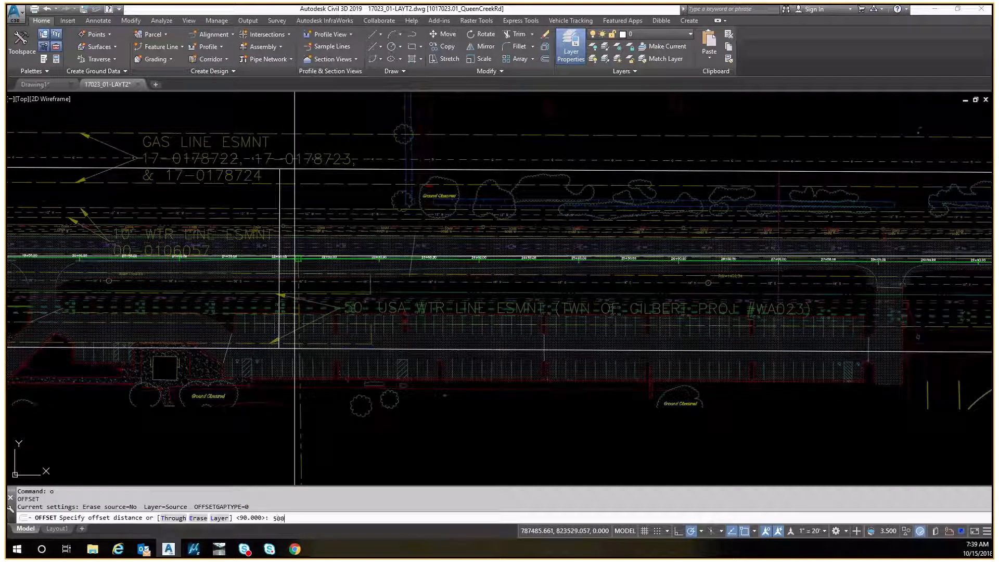
{"action": "key", "text": "Return"}
{"action": "left_click", "coordinate": [279, 195]}
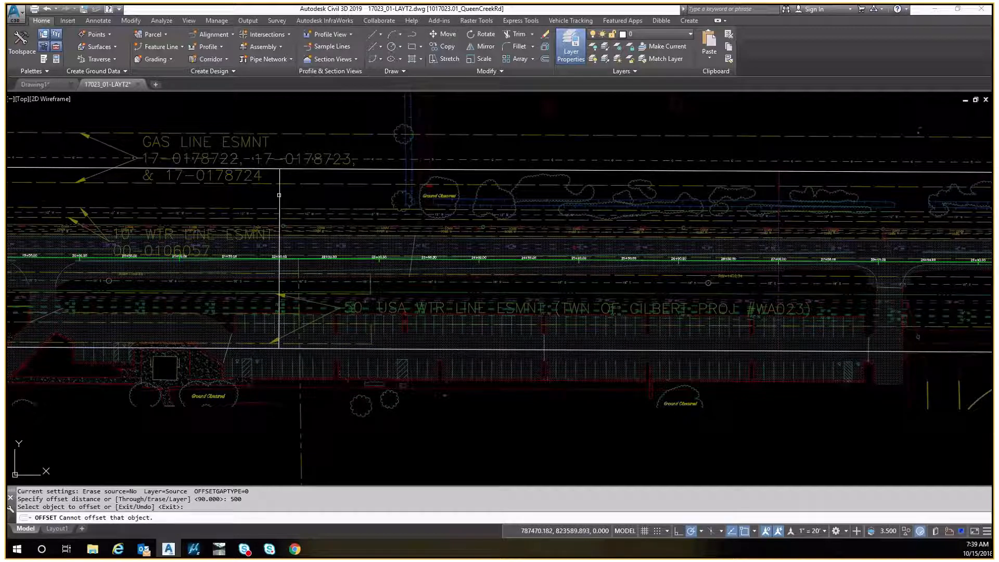
{"action": "left_click", "coordinate": [778, 243]}
Offset the cross line at 27+00 eastward by 500 to 32+00, and the one at 32+00 by 500 to 37+00
{"action": "middle_click_drag", "start_coordinate": [778, 244], "coordinate": [268, 232]}
{"action": "left_click", "coordinate": [268, 233]}
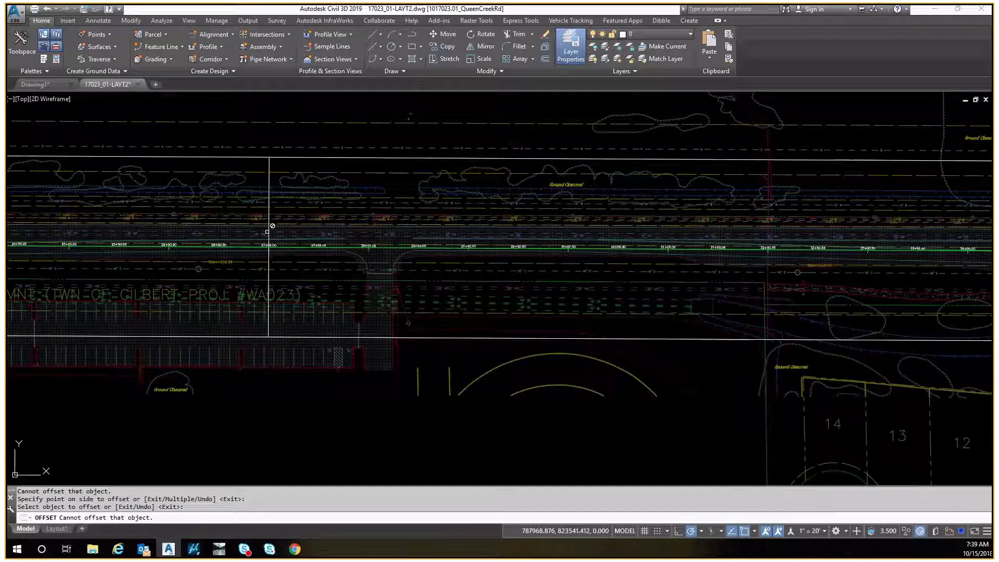
{"action": "left_click", "coordinate": [269, 176]}
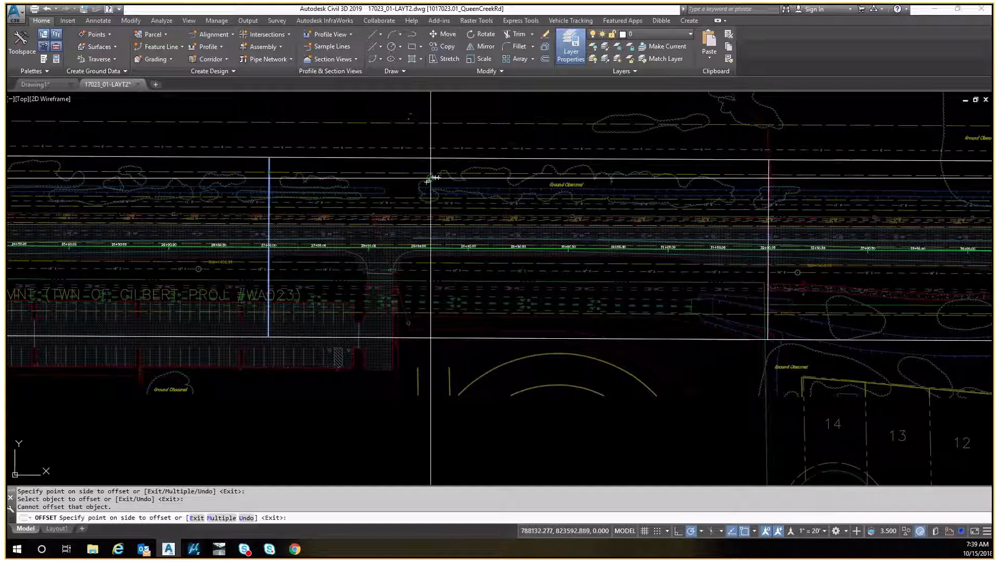
{"action": "left_click", "coordinate": [403, 184]}
{"action": "left_click", "coordinate": [770, 215]}
{"action": "mouse_move", "coordinate": [770, 215]}
{"action": "middle_mouse_down"}
{"action": "mouse_move", "coordinate": [563, 207]}
{"action": "mouse_move", "coordinate": [217, 238]}
{"action": "middle_mouse_up"}
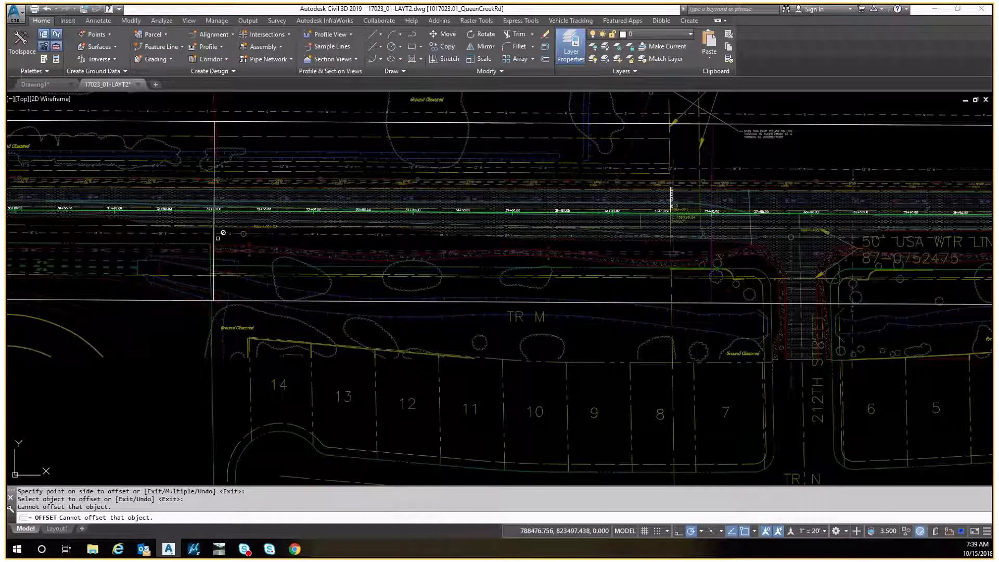
{"action": "middle_click_drag", "start_coordinate": [420, 198], "coordinate": [423, 258]}
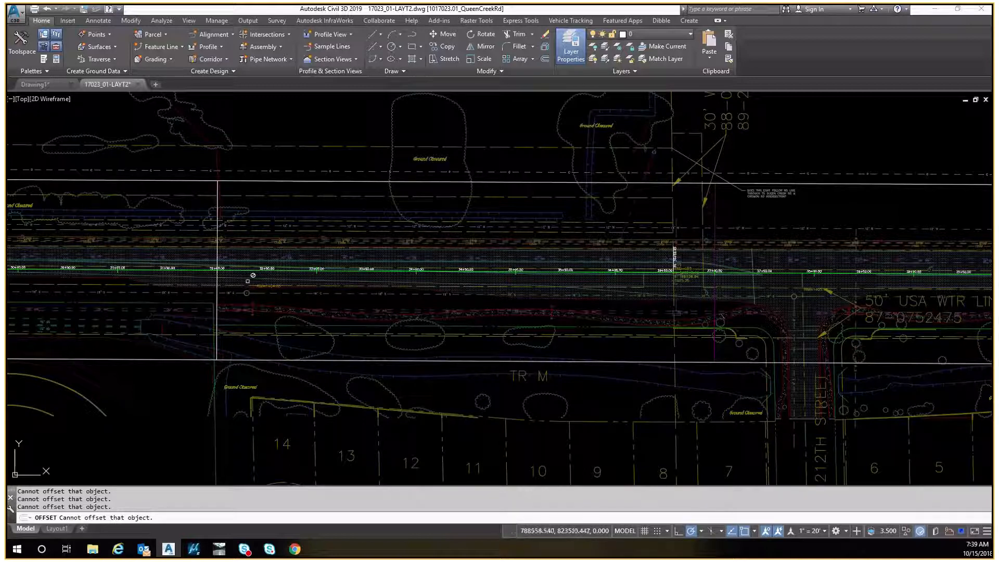
{"action": "left_click", "coordinate": [219, 188]}
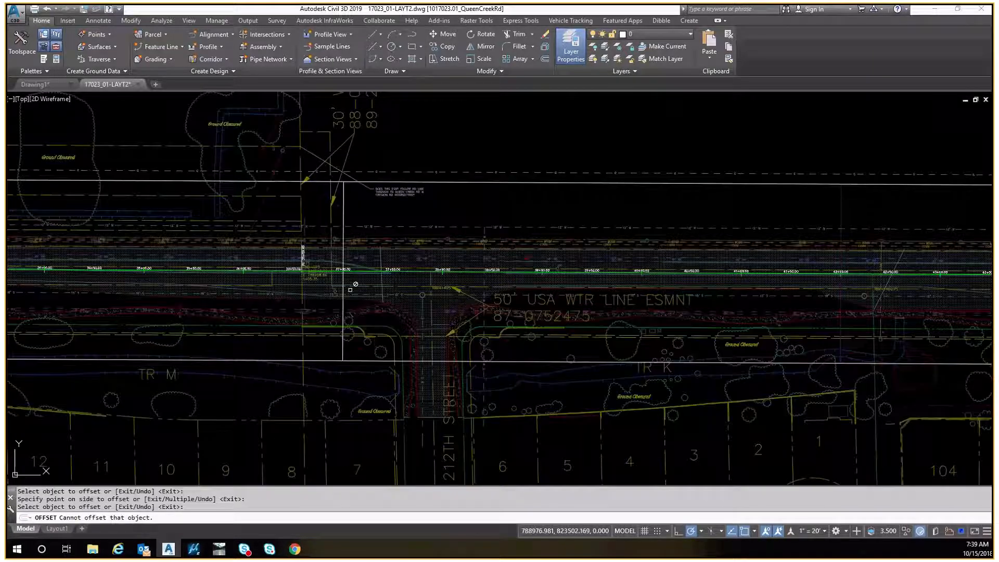
Examine the cross line at station 37+00 against its station label and down to the southern offset line
{"action": "left_click", "coordinate": [350, 289]}
{"action": "left_click", "coordinate": [344, 263]}
{"action": "left_click", "coordinate": [343, 301]}
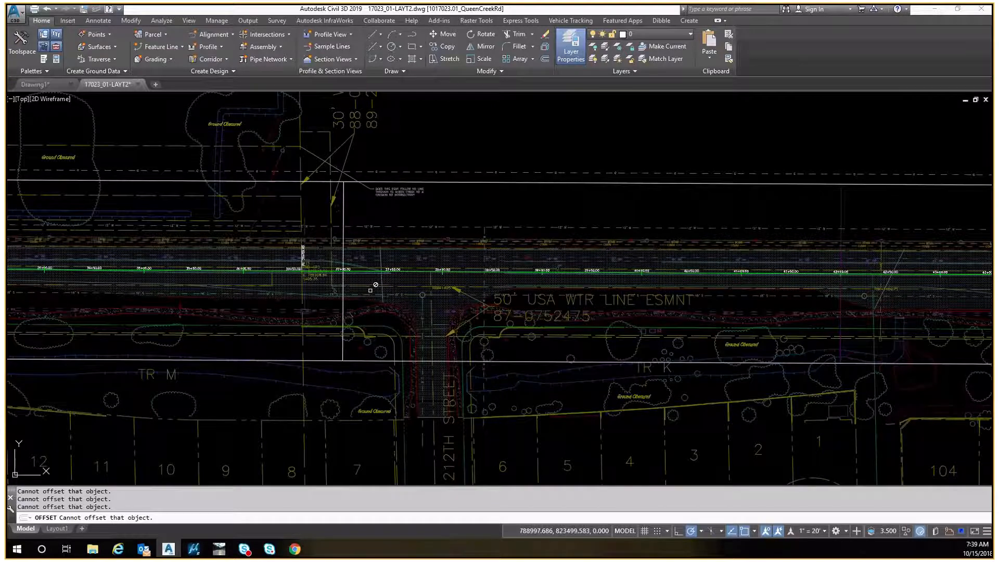
{"action": "key", "text": "Escape"}
{"action": "scroll", "coordinate": [357, 285], "scroll_direction": "up", "scroll_amount": 4}
{"action": "middle_click_drag", "start_coordinate": [358, 285], "coordinate": [388, 231]}
{"action": "scroll", "coordinate": [385, 154], "scroll_direction": "up", "scroll_amount": 10}
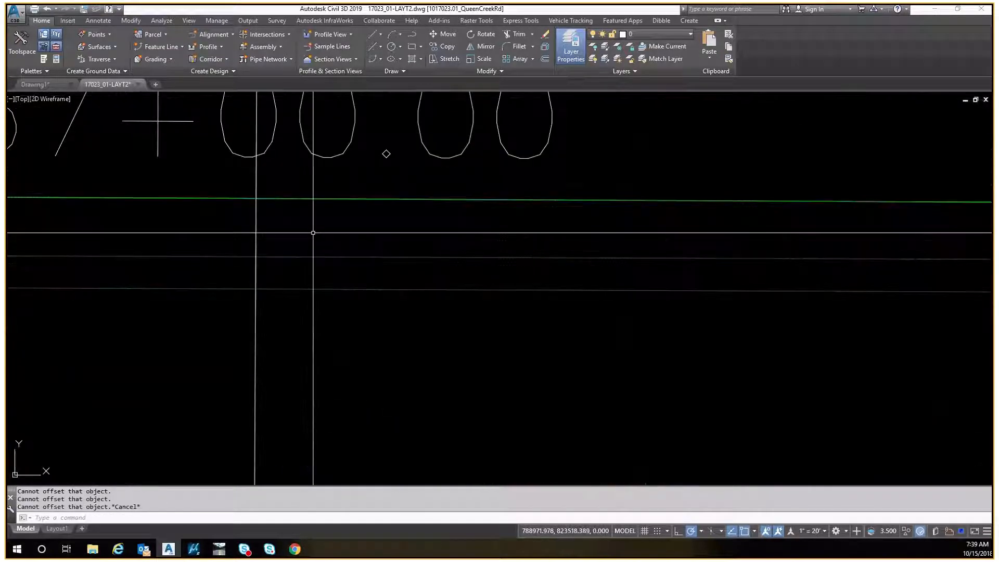
{"action": "scroll", "coordinate": [385, 154], "scroll_direction": "down", "scroll_amount": 12}
{"action": "middle_click_drag", "start_coordinate": [406, 369], "coordinate": [297, 383]}
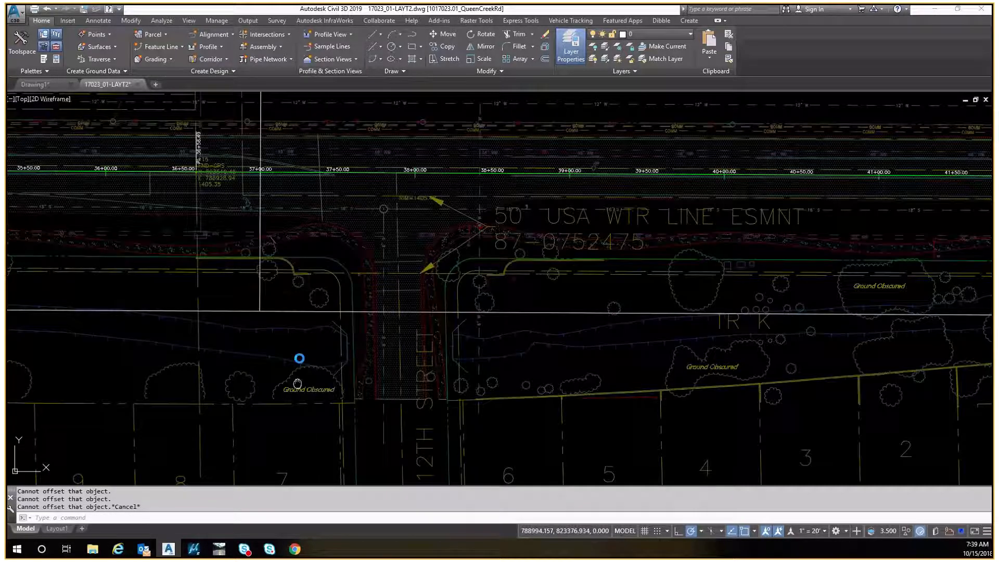
{"action": "scroll", "coordinate": [286, 175], "scroll_direction": "up", "scroll_amount": 12}
{"action": "scroll", "coordinate": [267, 242], "scroll_direction": "up", "scroll_amount": 3}
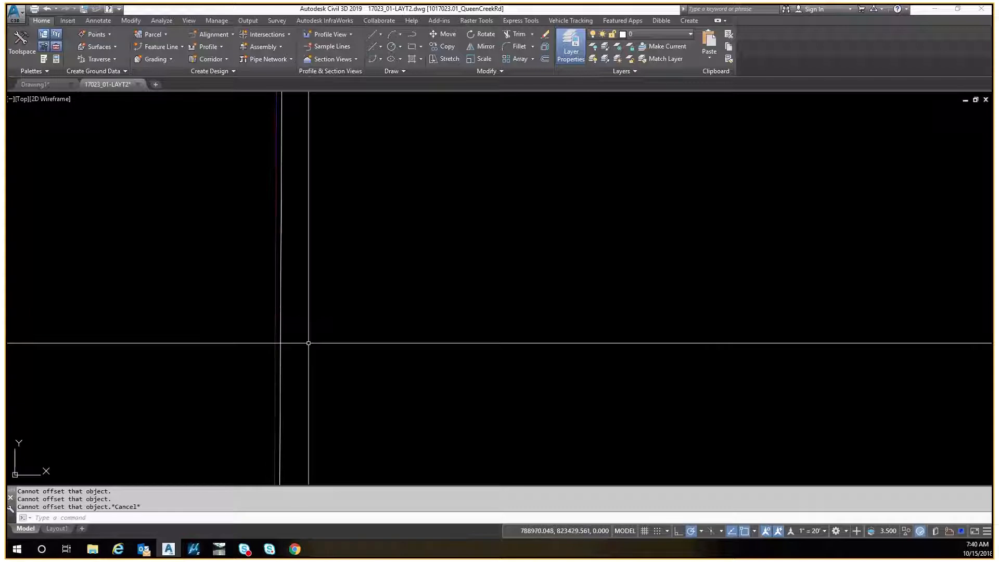
Erase the offset cross line at station 37+00
{"action": "key", "text": "Escape"}
{"action": "left_click", "coordinate": [281, 349]}
{"action": "scroll", "coordinate": [315, 267], "scroll_direction": "down", "scroll_amount": 5}
{"action": "middle_click_drag", "start_coordinate": [359, 219], "coordinate": [342, 419]}
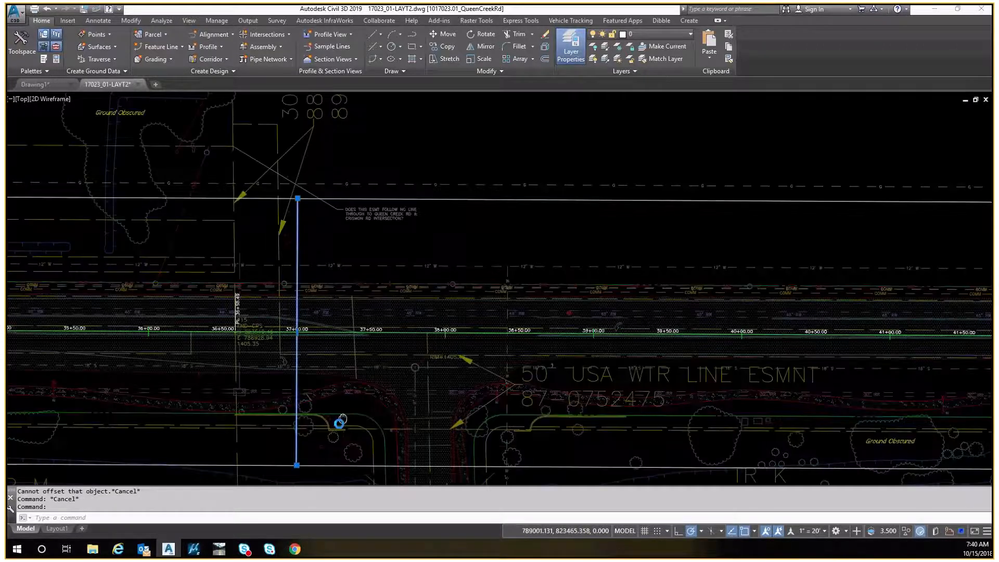
{"action": "type", "text": "e"}
{"action": "key", "text": "space"}
{"action": "key", "text": "Escape"}
Draw a short polyline over the alignment's station tick at 37+00, from one end of the tick to the other
{"action": "scroll", "coordinate": [297, 331], "scroll_direction": "up", "scroll_amount": 10}
{"action": "type", "text": "pl"}
{"action": "key", "text": "space"}
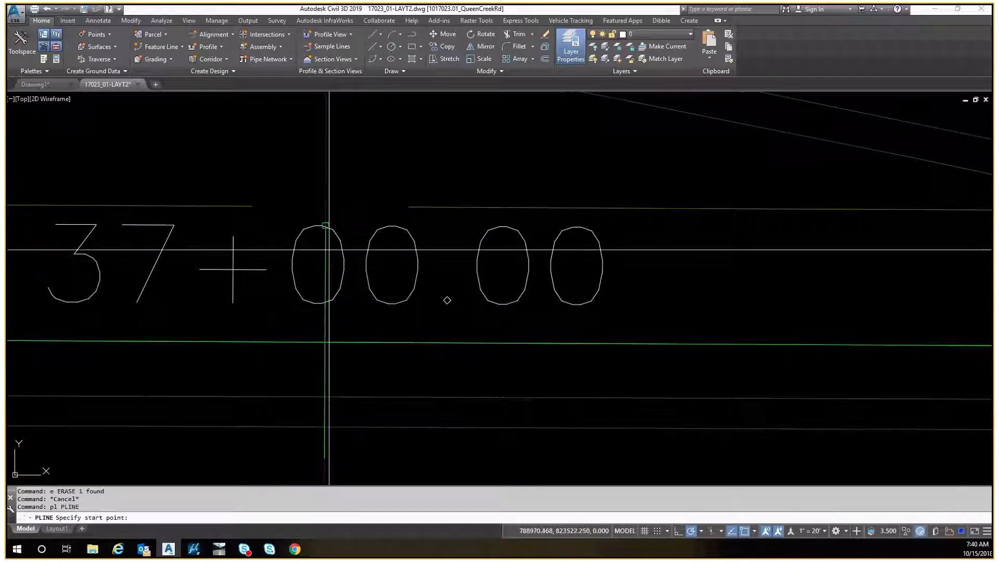
{"action": "left_click", "coordinate": [329, 250]}
{"action": "left_click", "coordinate": [326, 457]}
{"action": "key", "text": "Escape"}
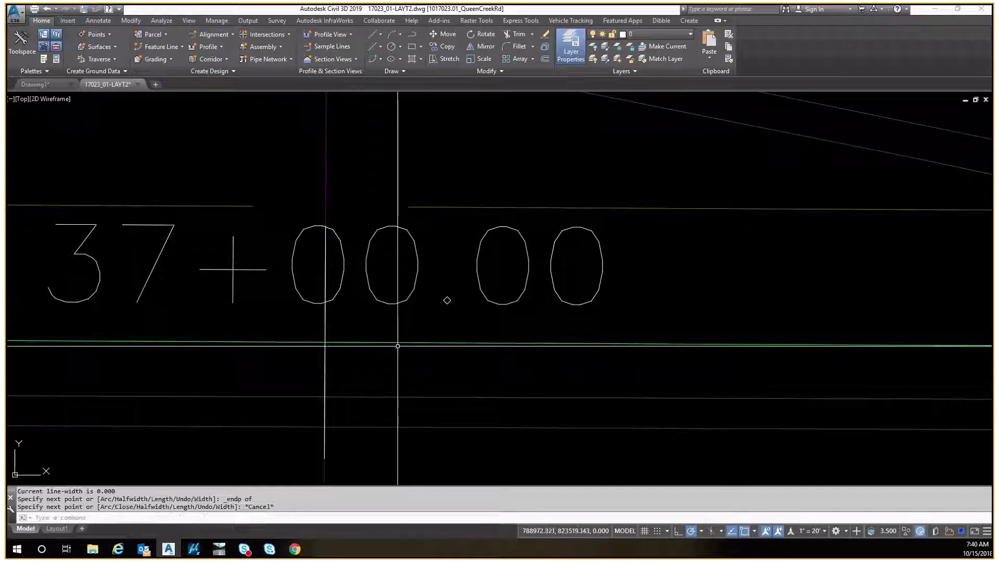
{"action": "key", "text": "Escape"}
Extend the polyline at station 37+00 in both directions to the two offset lines
{"action": "scroll", "coordinate": [382, 290], "scroll_direction": "down", "scroll_amount": 5}
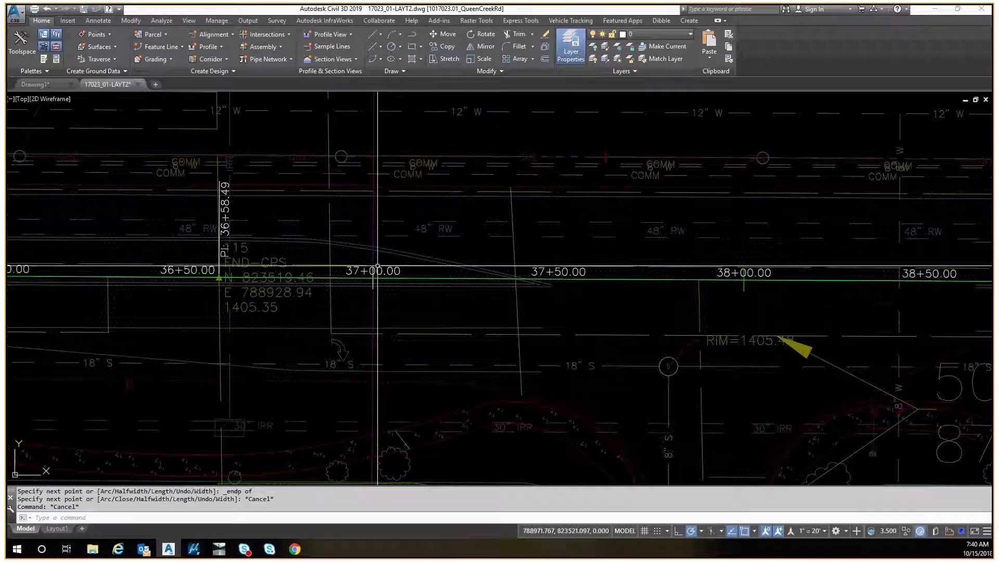
{"action": "scroll", "coordinate": [393, 251], "scroll_direction": "down", "scroll_amount": 3}
{"action": "type", "text": "ex"}
{"action": "key", "text": "Return"}
{"action": "left_click", "coordinate": [394, 212]}
{"action": "left_click", "coordinate": [392, 375]}
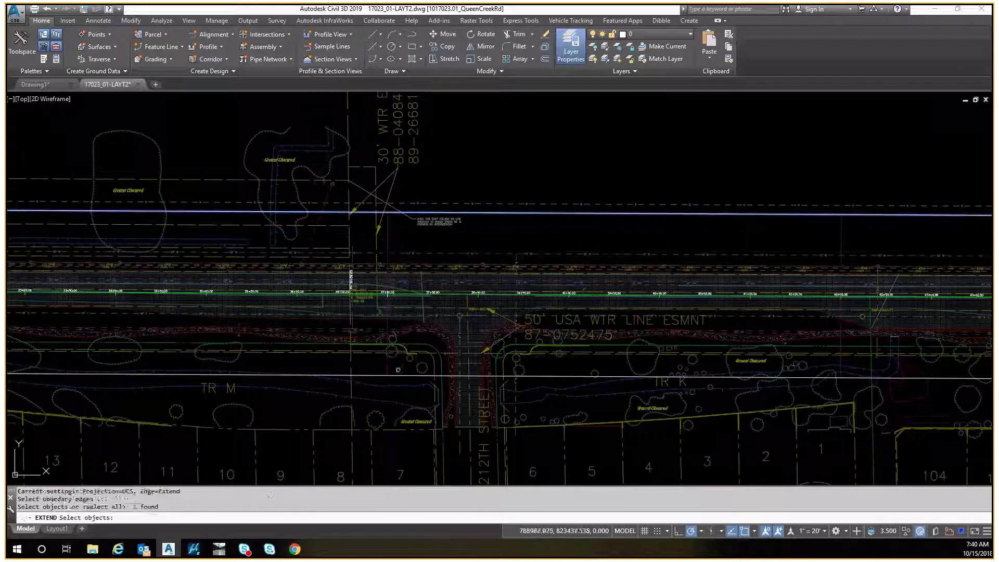
{"action": "key", "text": "Return"}
{"action": "left_click", "coordinate": [388, 301]}
{"action": "left_click", "coordinate": [388, 295]}
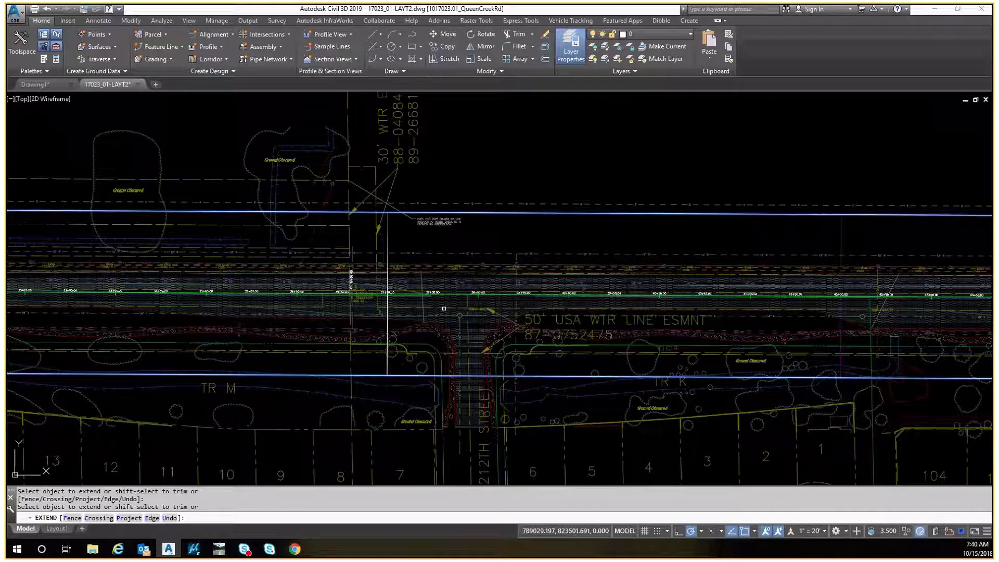
{"action": "key", "text": "Escape"}
Offset the redrawn cross line at station 37+00 by 500 eastward to station 42+00
{"action": "middle_click_drag", "start_coordinate": [401, 289], "coordinate": [335, 243]}
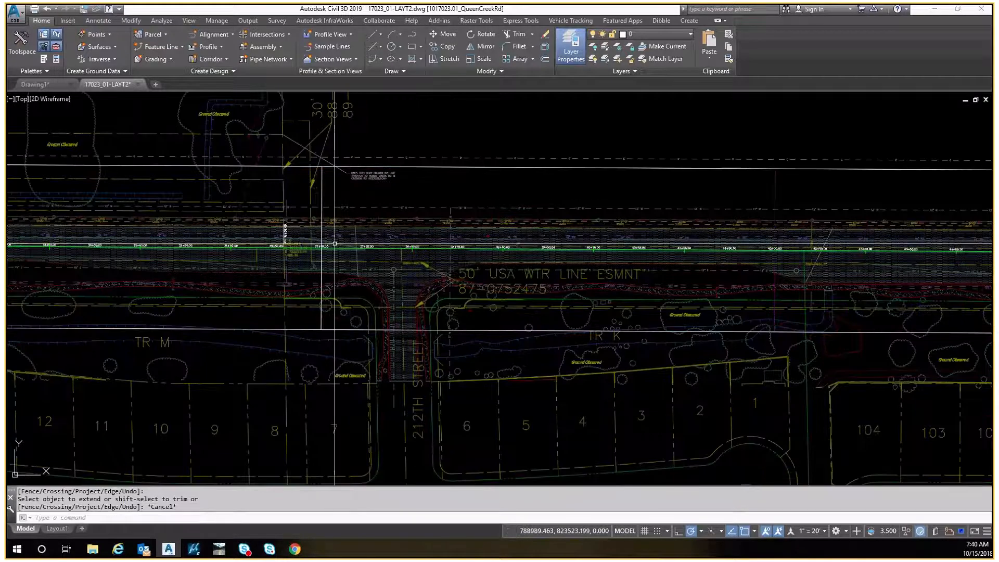
{"action": "scroll", "coordinate": [328, 242], "scroll_direction": "up", "scroll_amount": 3}
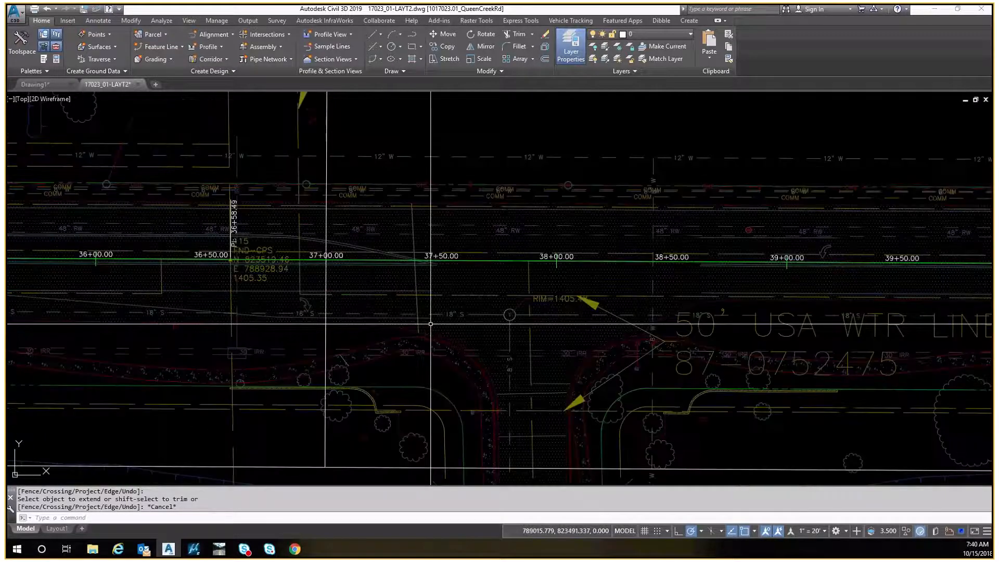
{"action": "scroll", "coordinate": [431, 324], "scroll_direction": "down", "scroll_amount": 3}
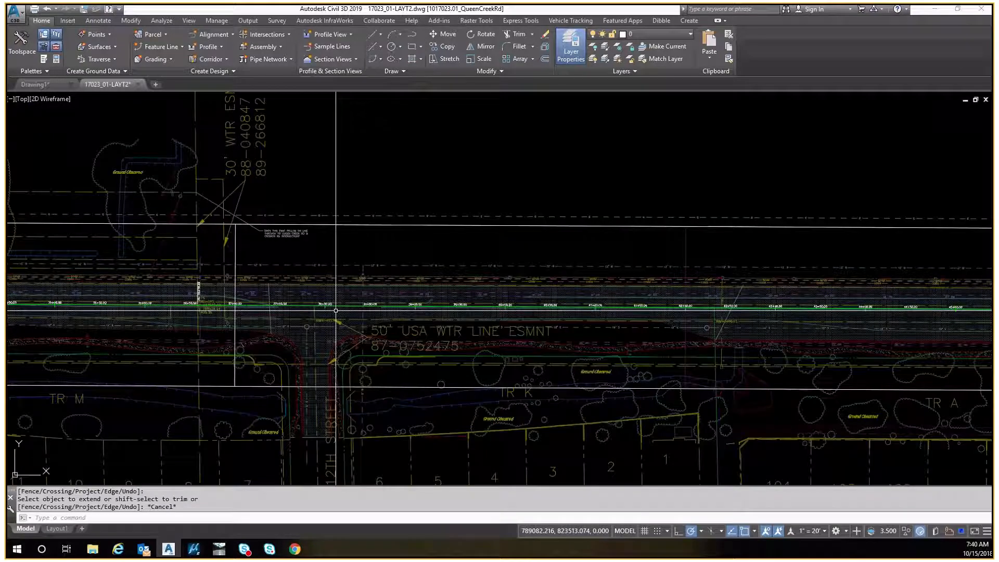
{"action": "middle_click_drag", "start_coordinate": [486, 302], "coordinate": [442, 292]}
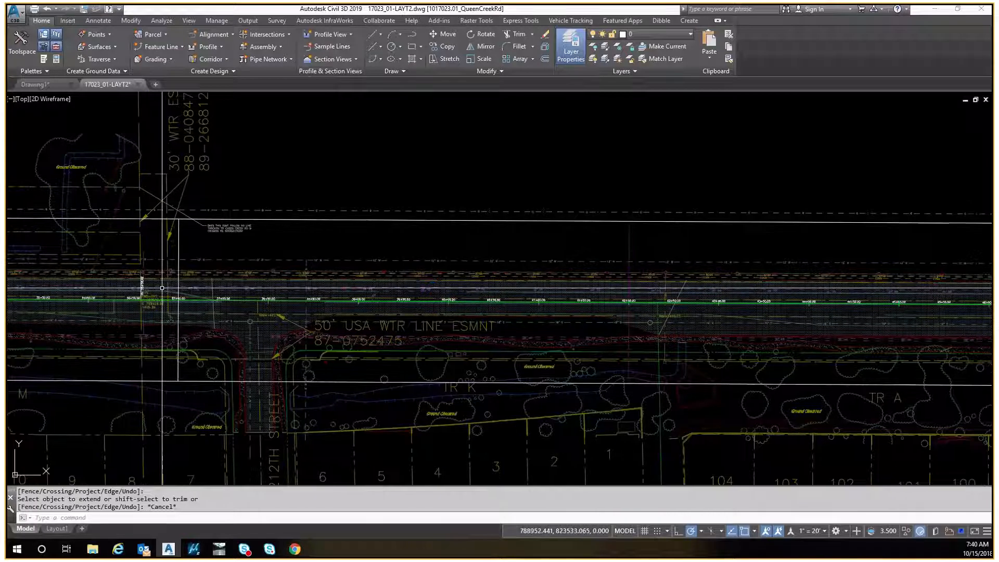
{"action": "scroll", "coordinate": [162, 288], "scroll_direction": "down", "scroll_amount": 3}
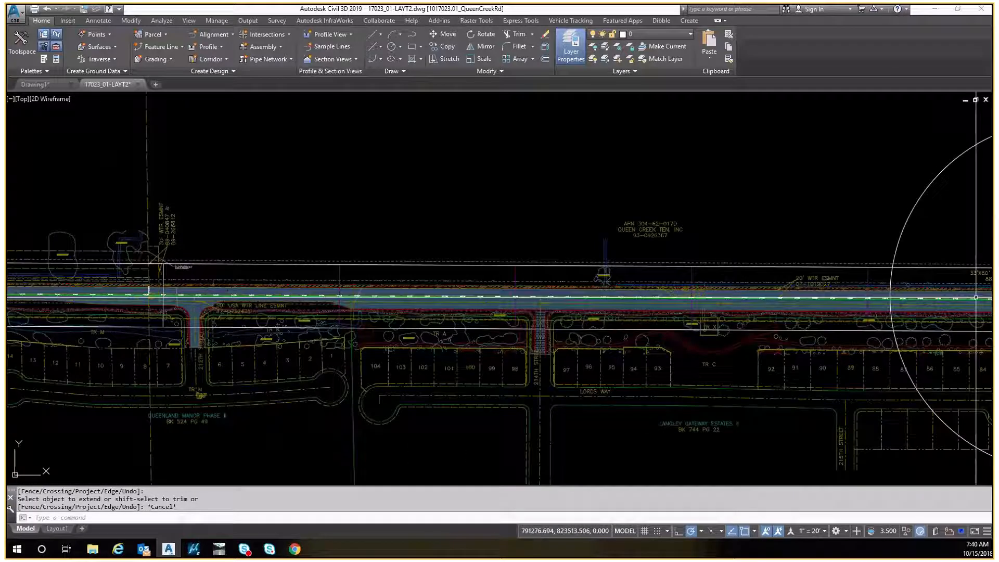
{"action": "scroll", "coordinate": [147, 291], "scroll_direction": "up", "scroll_amount": 5}
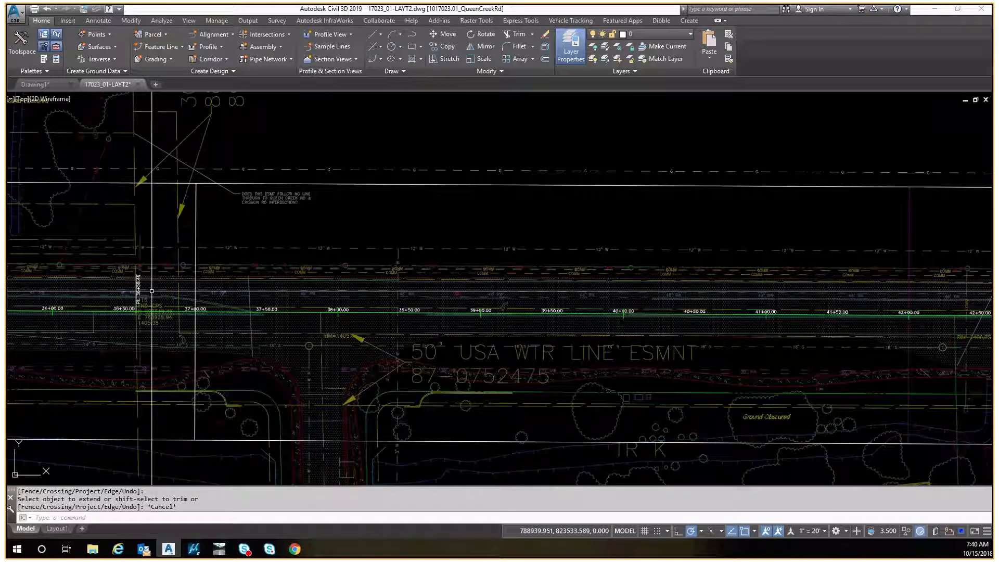
{"action": "type", "text": "o"}
{"action": "key", "text": "Return"}
{"action": "type", "text": "5"}
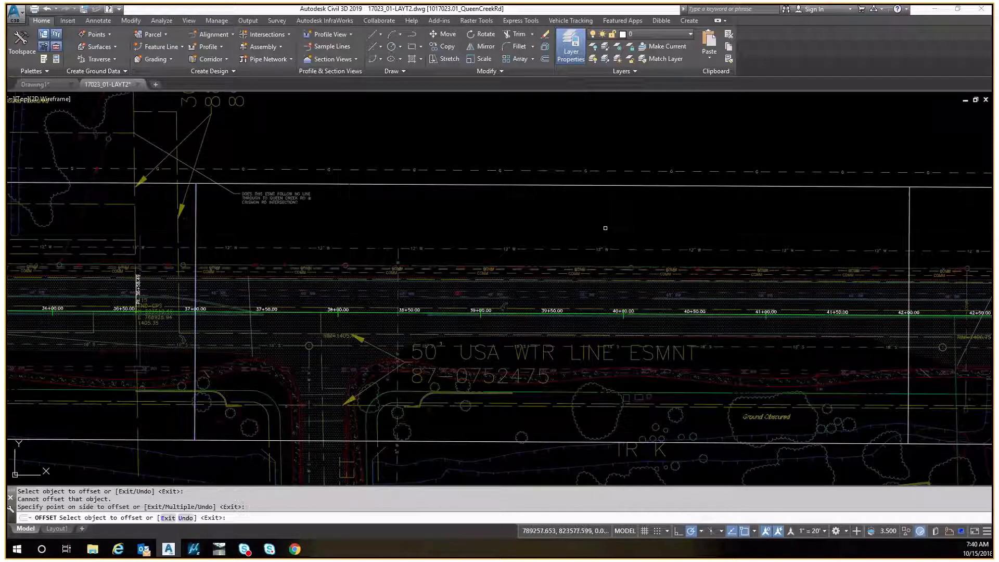
Offset the cross line at station 42+00 eastward by 500 to station 47+00 and end the Offset command
{"action": "middle_click_drag", "start_coordinate": [620, 225], "coordinate": [98, 224]}
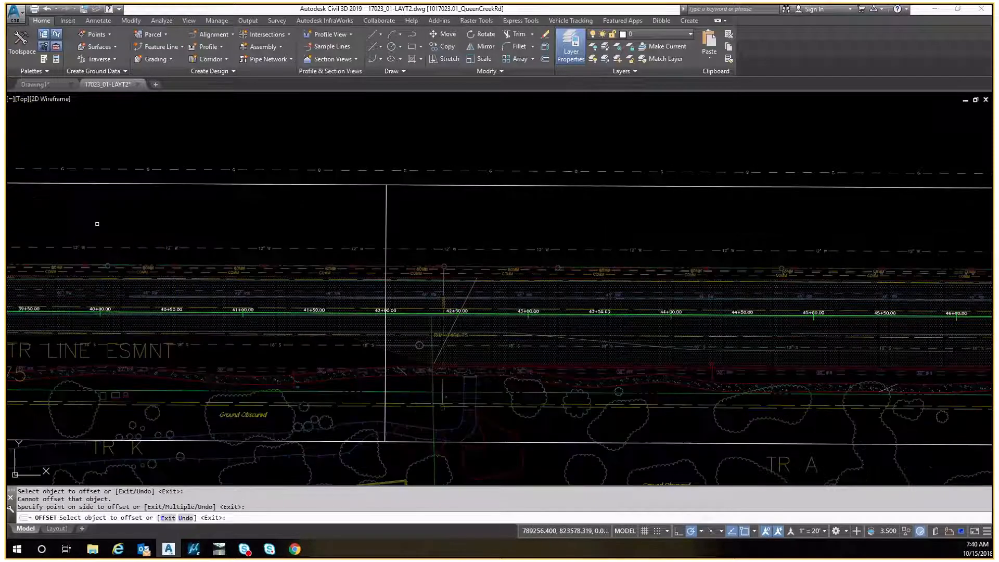
{"action": "left_click", "coordinate": [386, 216]}
{"action": "left_click", "coordinate": [833, 212]}
{"action": "middle_click_drag", "start_coordinate": [832, 213], "coordinate": [360, 184]}
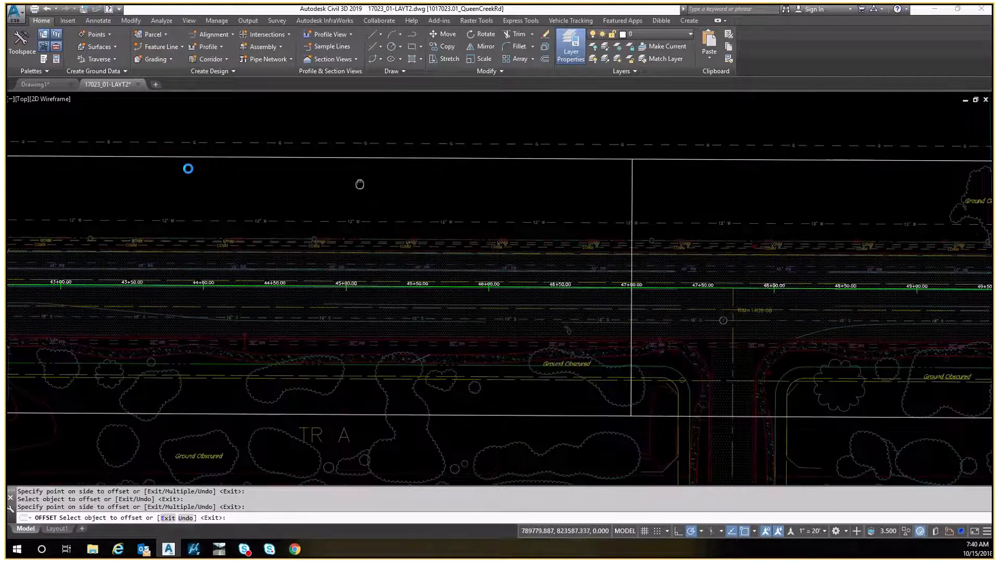
{"action": "left_click", "coordinate": [373, 273]}
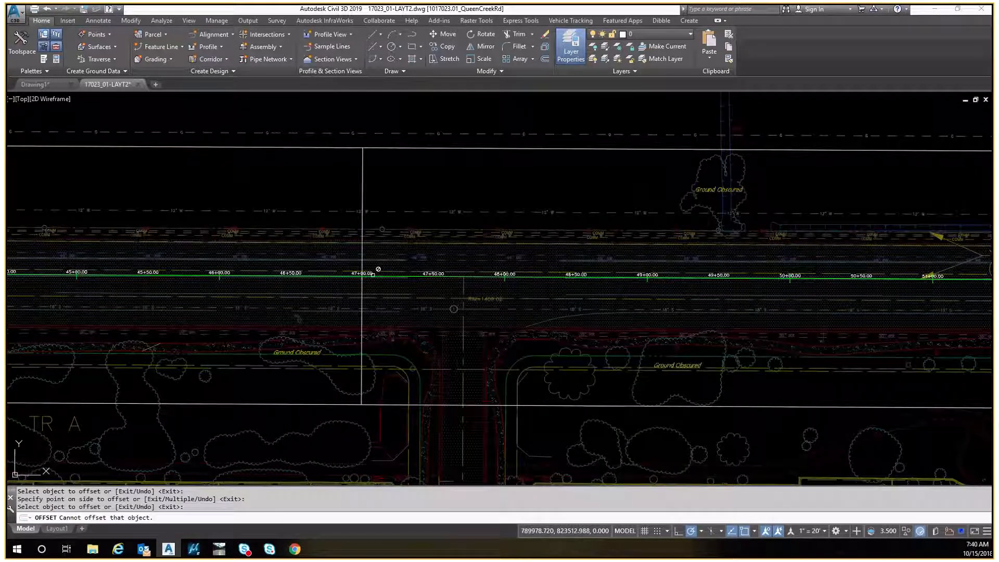
{"action": "scroll", "coordinate": [379, 292], "scroll_direction": "down", "scroll_amount": 2}
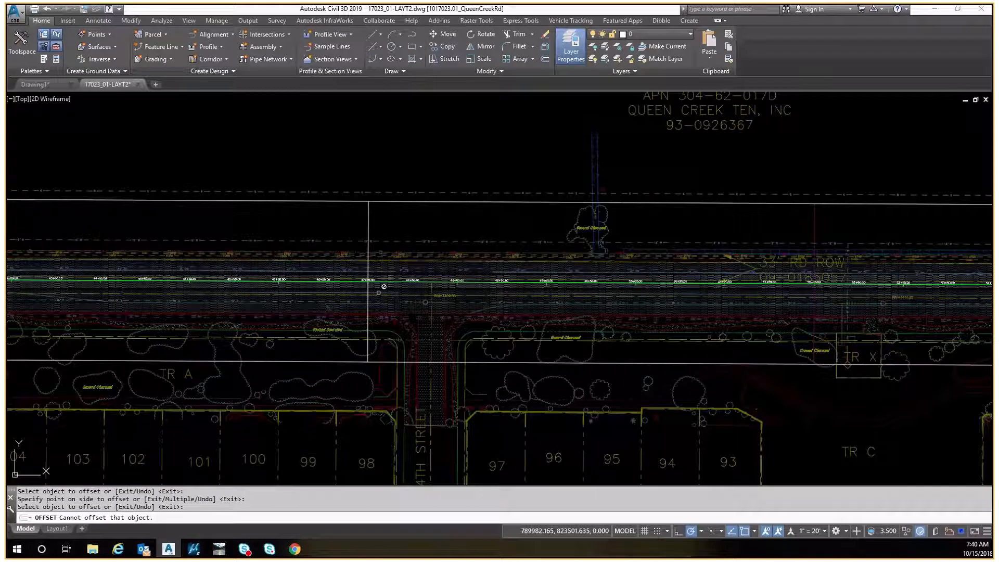
{"action": "left_click", "coordinate": [379, 292]}
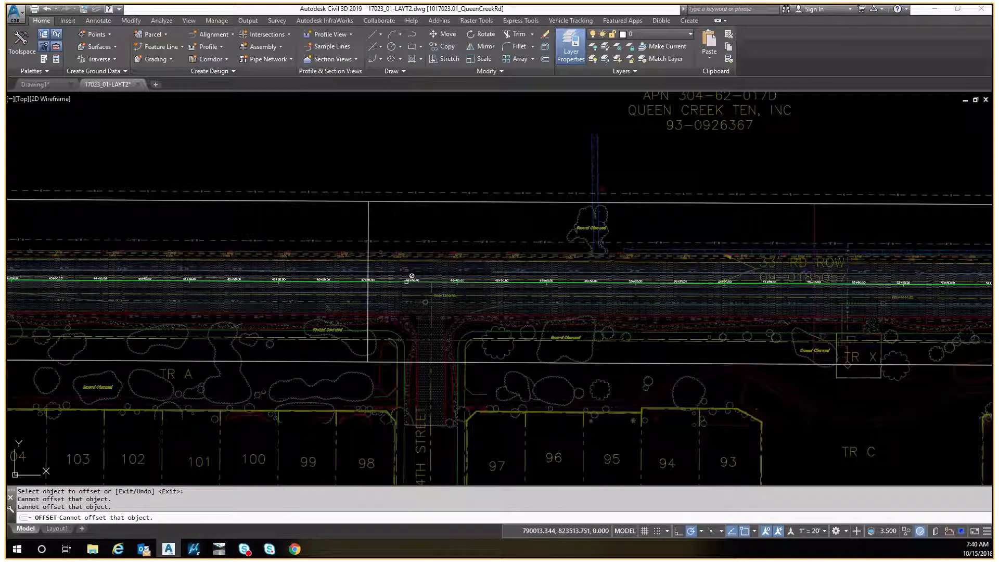
{"action": "key", "text": "Escape"}
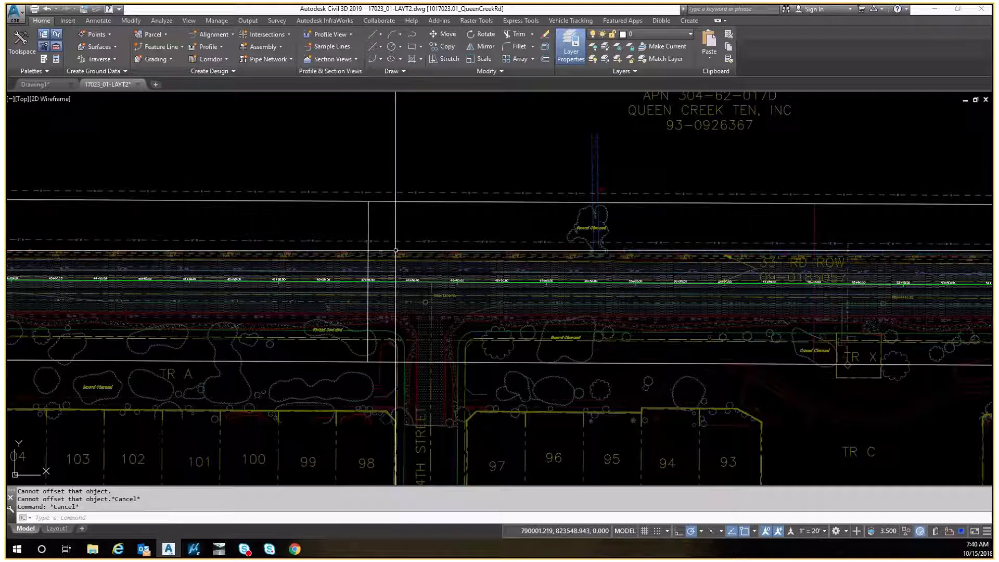
Offset the cross line at station 47+00 by 100 eastward to station 48+00
{"action": "type", "text": "o"}
{"action": "key", "text": "Return"}
{"action": "type", "text": "100"}
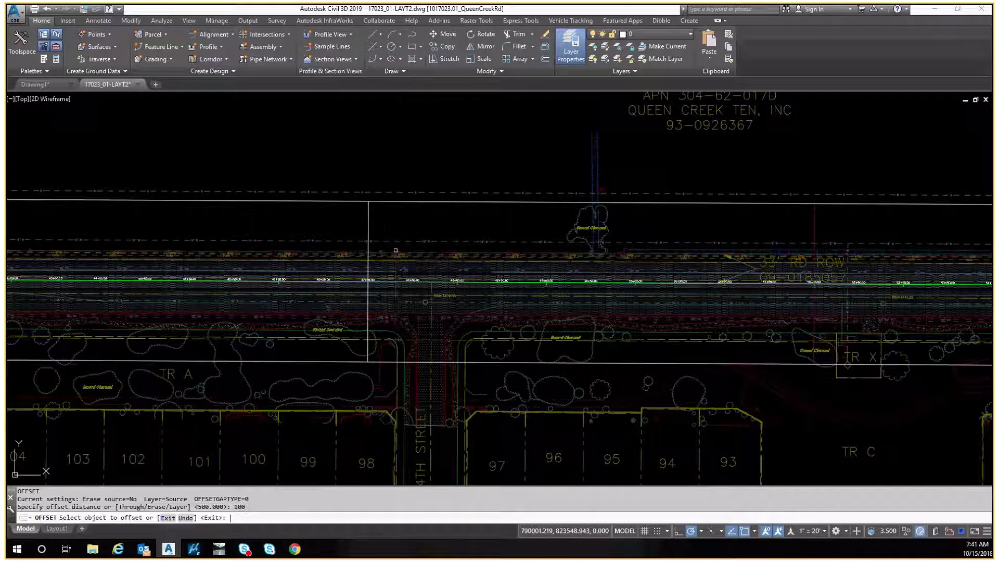
{"action": "key", "text": "Return"}
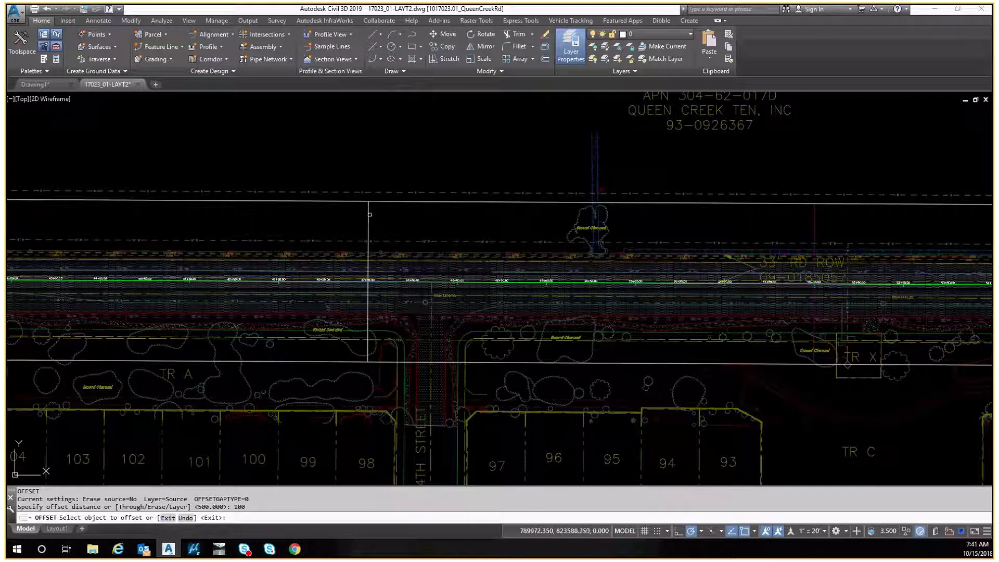
{"action": "left_click", "coordinate": [369, 215]}
{"action": "left_click", "coordinate": [452, 280]}
{"action": "key", "text": "Escape"}
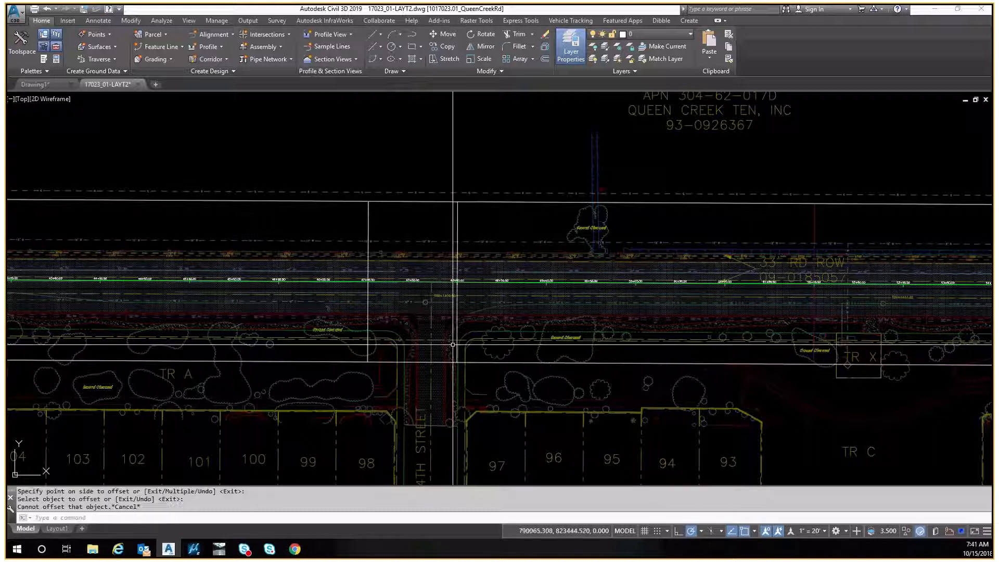
Erase the trial cross line at station 48+00
{"action": "scroll", "coordinate": [461, 328], "scroll_direction": "up", "scroll_amount": 4}
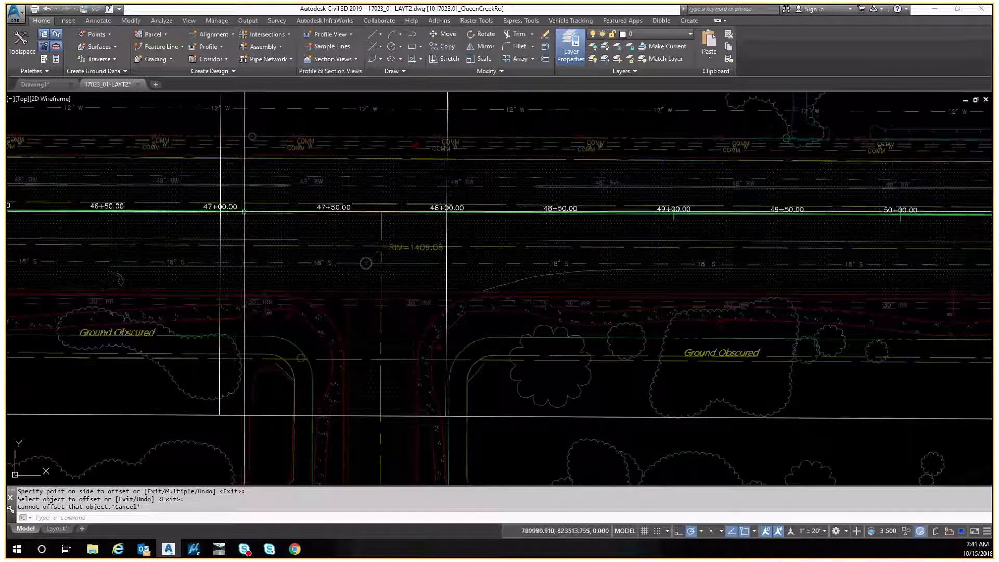
{"action": "key", "text": "Escape"}
{"action": "left_click", "coordinate": [447, 183]}
{"action": "scroll", "coordinate": [441, 180], "scroll_direction": "down", "scroll_amount": 4}
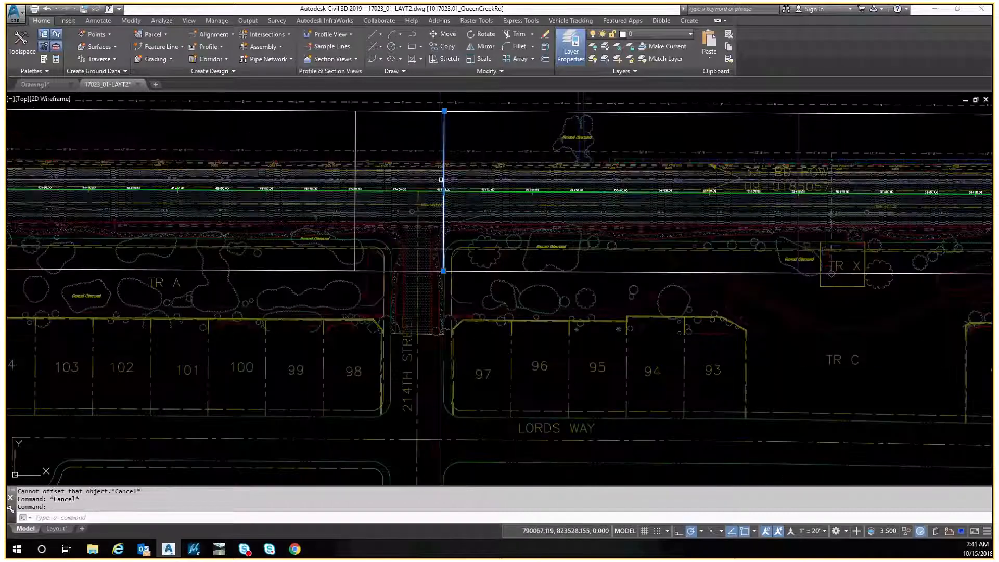
{"action": "type", "text": "e"}
{"action": "key", "text": "Return"}
{"action": "key", "text": "Escape"}
Offset the cross line at station 47+00 by 500 eastward to station 52+00
{"action": "middle_click_drag", "start_coordinate": [357, 198], "coordinate": [350, 252]}
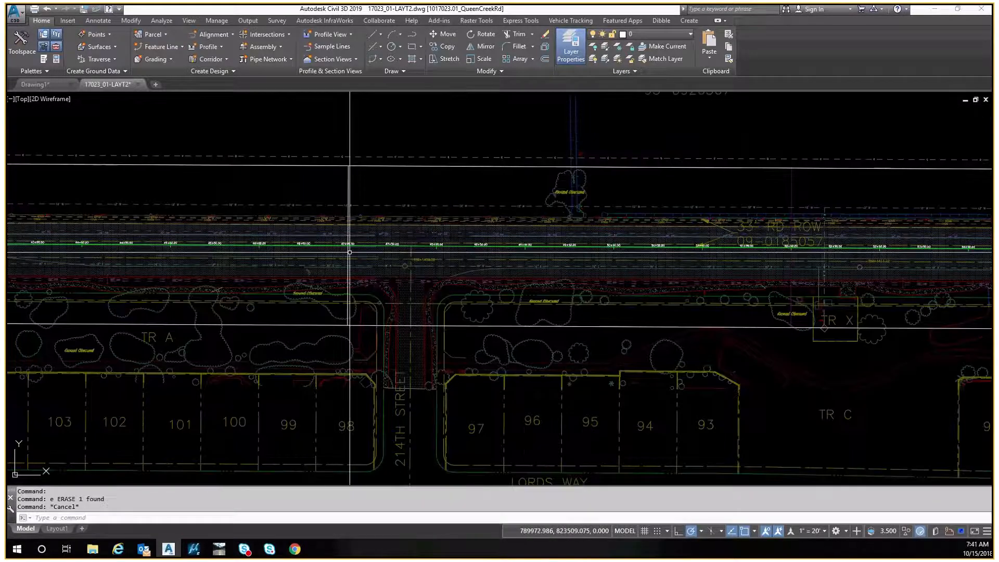
{"action": "type", "text": "o"}
{"action": "key", "text": "Return"}
{"action": "type", "text": "5"}
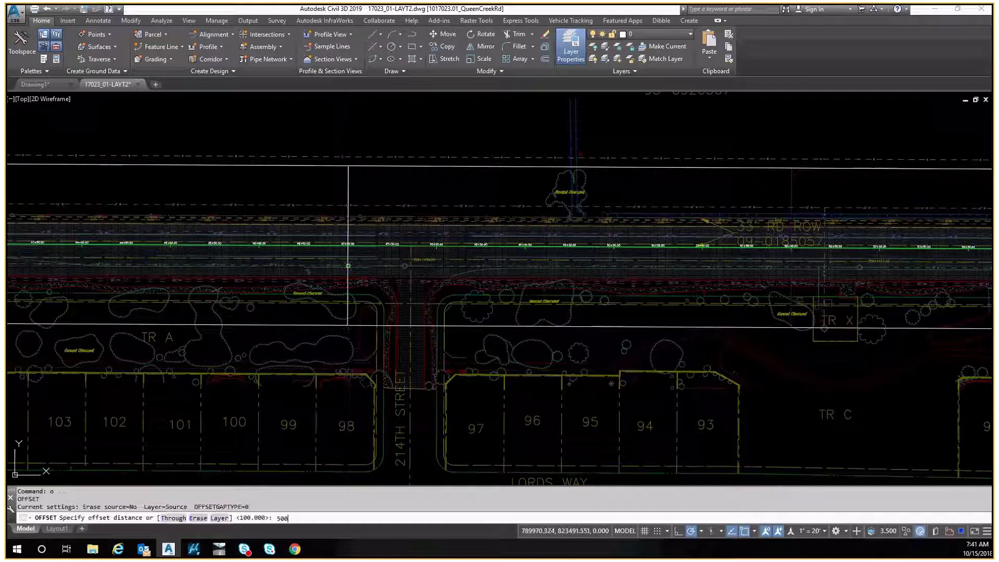
{"action": "type", "text": "00"}
{"action": "key", "text": "Return"}
{"action": "left_click", "coordinate": [347, 263]}
{"action": "left_click", "coordinate": [610, 291]}
{"action": "left_click", "coordinate": [801, 300]}
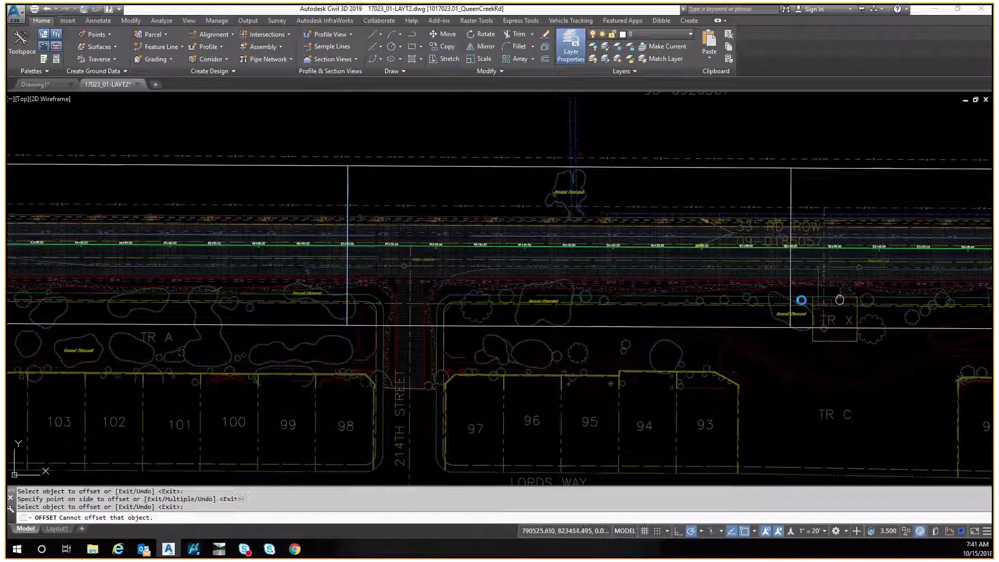
{"action": "middle_click_drag", "start_coordinate": [840, 300], "coordinate": [434, 385]}
{"action": "scroll", "coordinate": [386, 383], "scroll_direction": "up", "scroll_amount": 3}
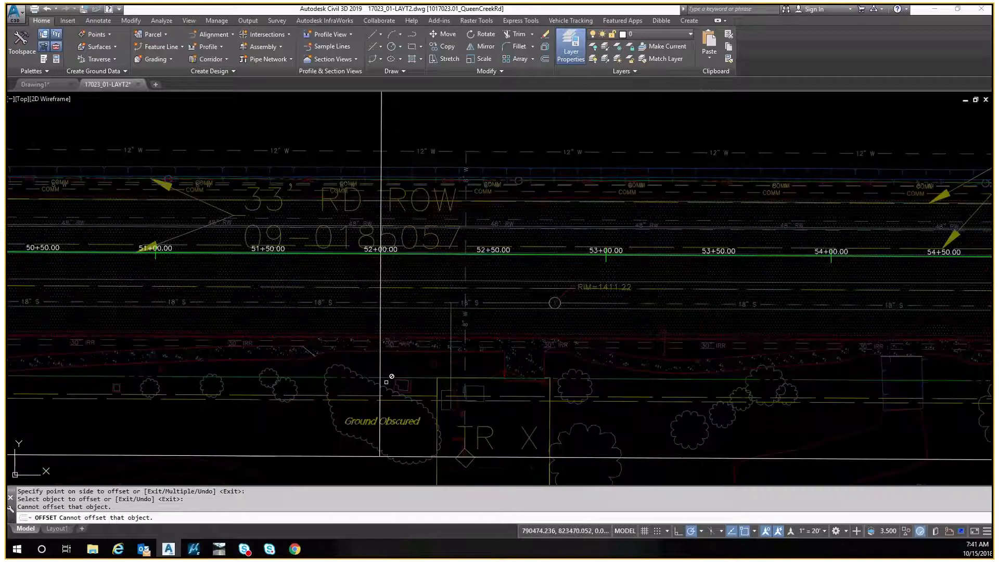
Offset the cross line at 52+00 eastward by 500 to 57+00, and the one at 57+00 by 500 to 62+00
{"action": "scroll", "coordinate": [165, 240], "scroll_direction": "down", "scroll_amount": 4}
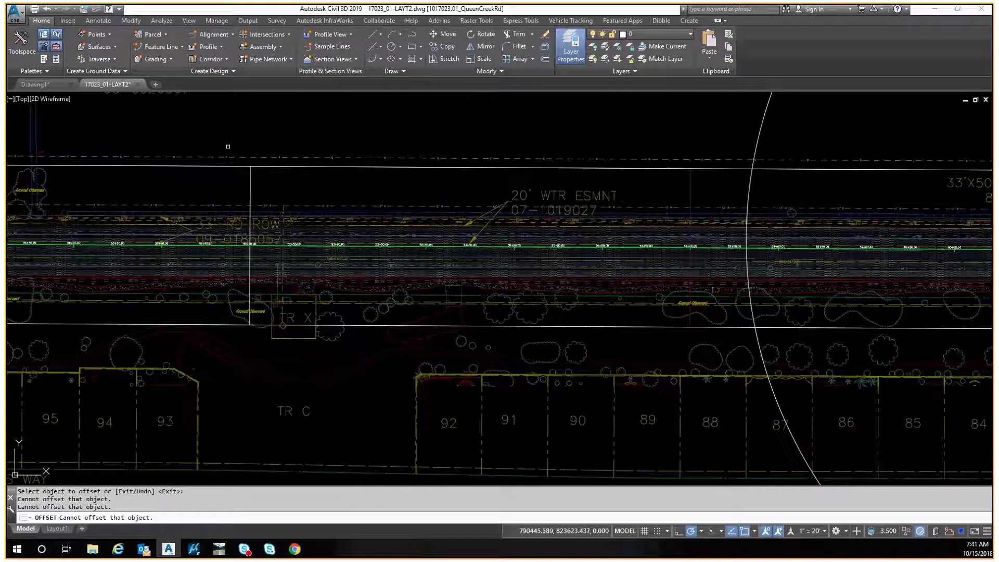
{"action": "left_click", "coordinate": [251, 187]}
{"action": "left_click", "coordinate": [625, 217]}
{"action": "middle_click_drag", "start_coordinate": [685, 219], "coordinate": [367, 169]}
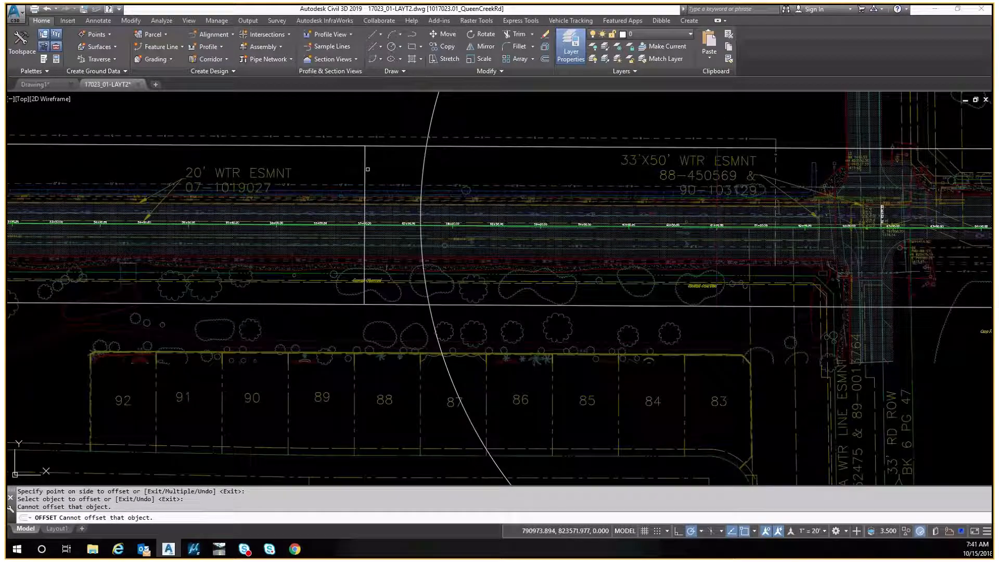
{"action": "left_click", "coordinate": [368, 169]}
{"action": "left_click", "coordinate": [851, 187]}
{"action": "middle_click_drag", "start_coordinate": [873, 189], "coordinate": [536, 170]}
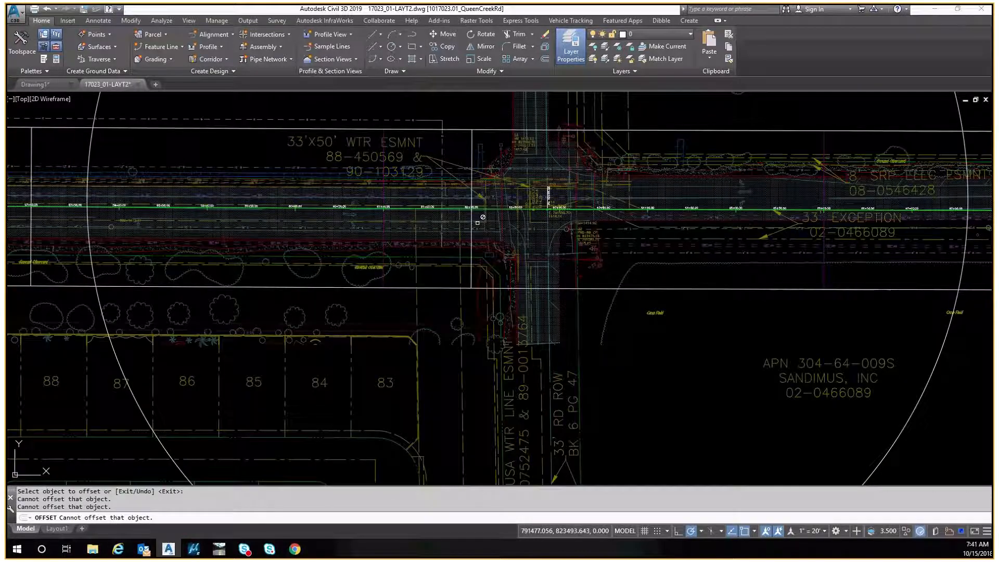
Examine the intersection around station 62+00 and the road stretch east of it to about station 68+00
{"action": "middle_click_drag", "start_coordinate": [473, 200], "coordinate": [418, 190]}
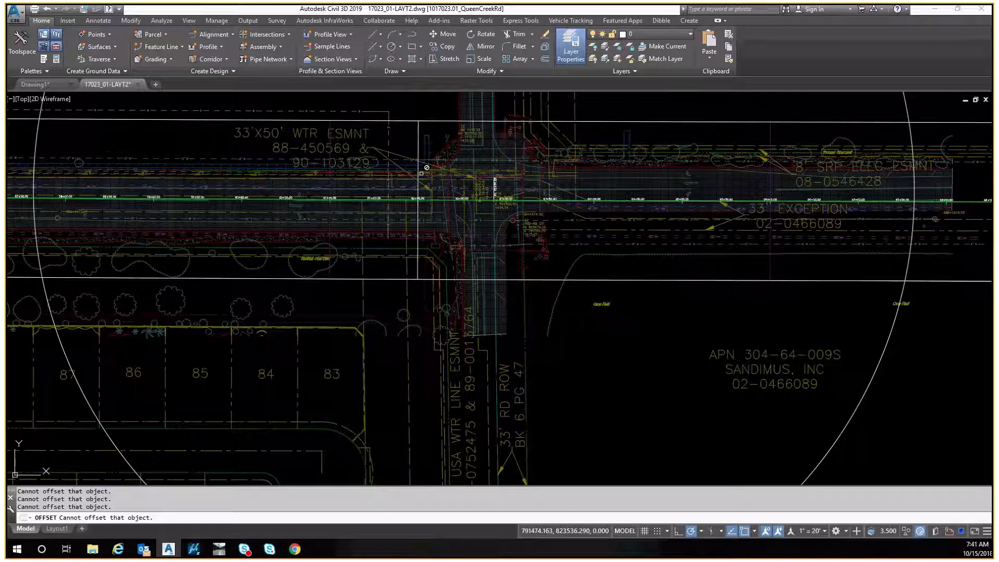
{"action": "scroll", "coordinate": [422, 174], "scroll_direction": "up", "scroll_amount": 1}
{"action": "scroll", "coordinate": [422, 165], "scroll_direction": "down", "scroll_amount": 1}
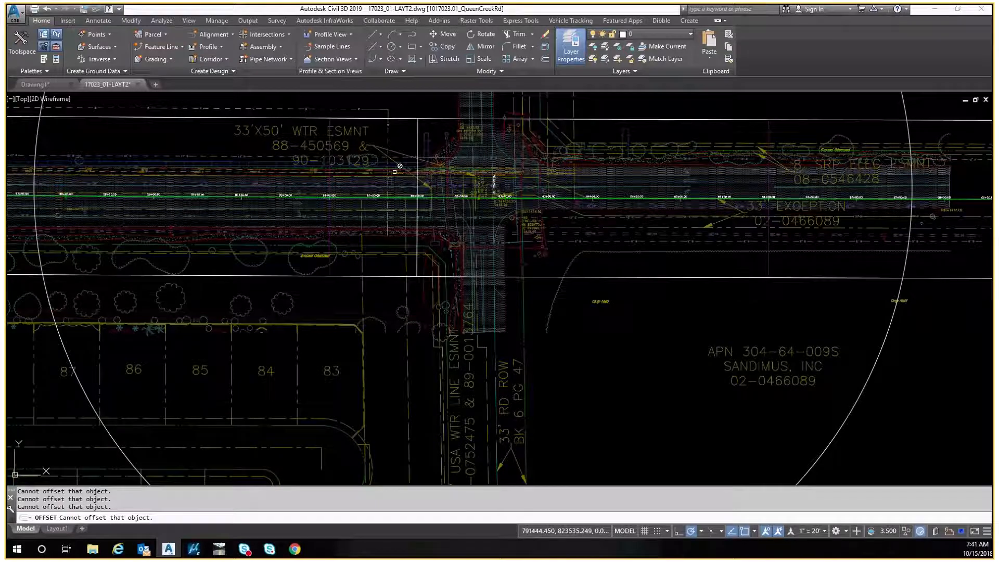
{"action": "middle_click_drag", "start_coordinate": [858, 197], "coordinate": [569, 234]}
{"action": "scroll", "coordinate": [570, 234], "scroll_direction": "up", "scroll_amount": 2}
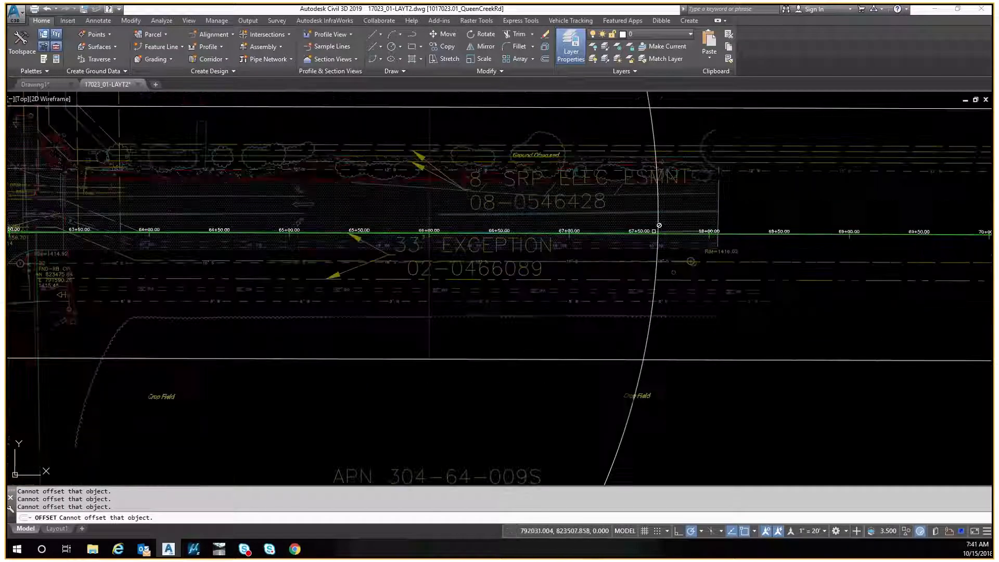
{"action": "scroll", "coordinate": [624, 252], "scroll_direction": "down", "scroll_amount": 3}
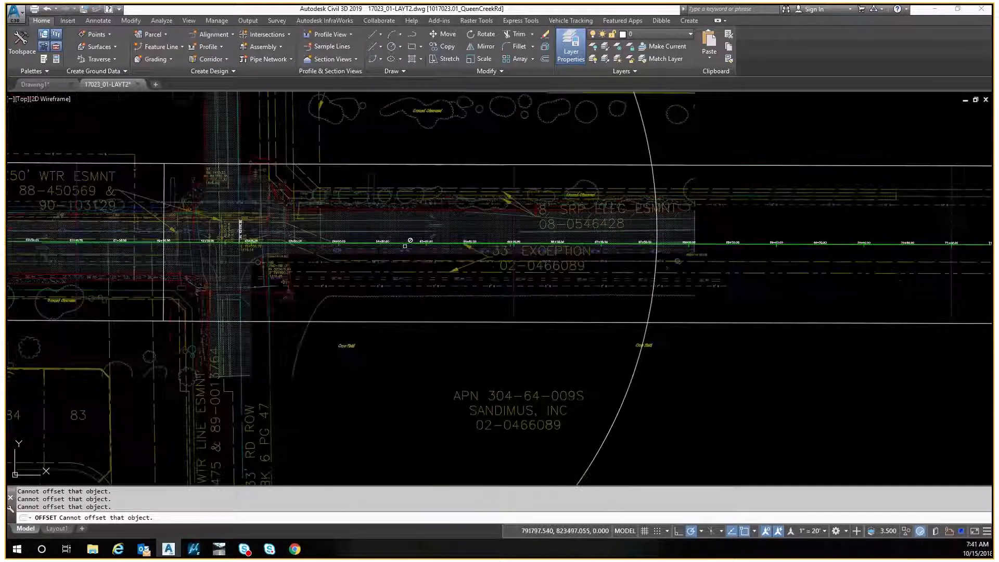
{"action": "middle_click_drag", "start_coordinate": [161, 192], "coordinate": [305, 173]}
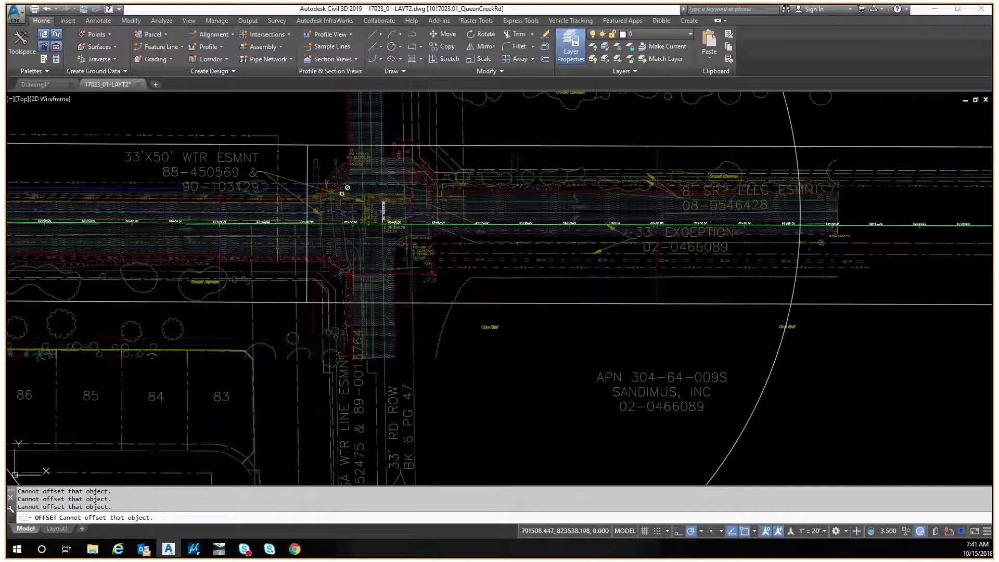
{"action": "middle_click_drag", "start_coordinate": [440, 343], "coordinate": [560, 360]}
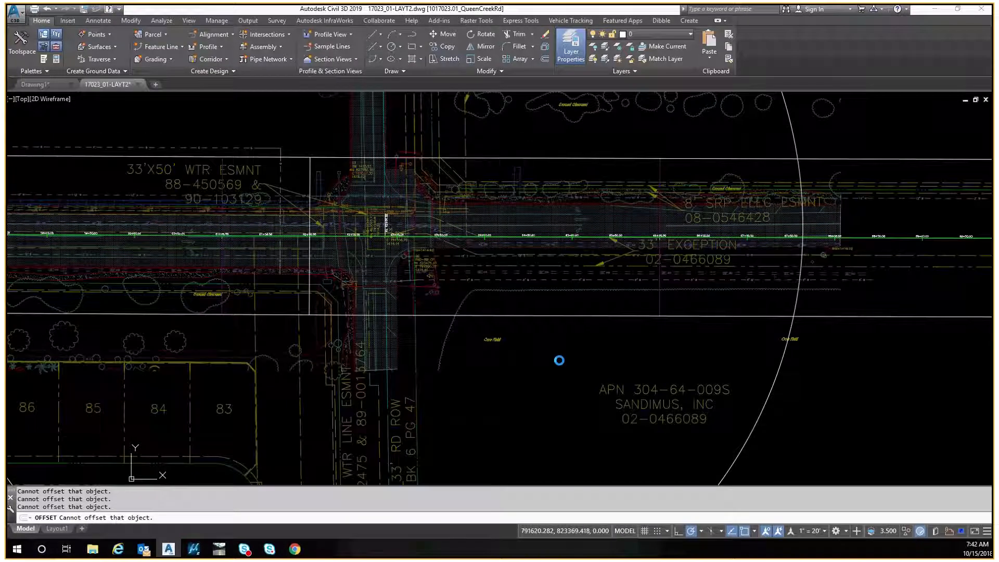
{"action": "middle_click_drag", "start_coordinate": [628, 359], "coordinate": [552, 377]}
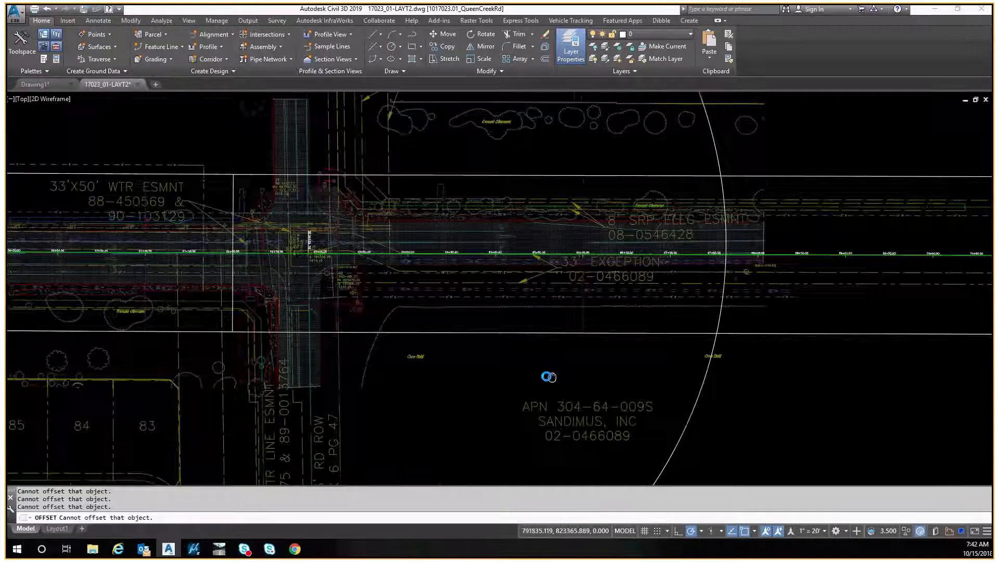
{"action": "key", "text": "Escape"}
{"action": "key", "text": "Escape"}
Offset the cross line at station 62+00 by 100 westward to station 61+00
{"action": "middle_click_drag", "start_coordinate": [283, 297], "coordinate": [503, 318]}
{"action": "key", "text": "Return"}
{"action": "type", "text": "100"}
{"action": "key", "text": "Return"}
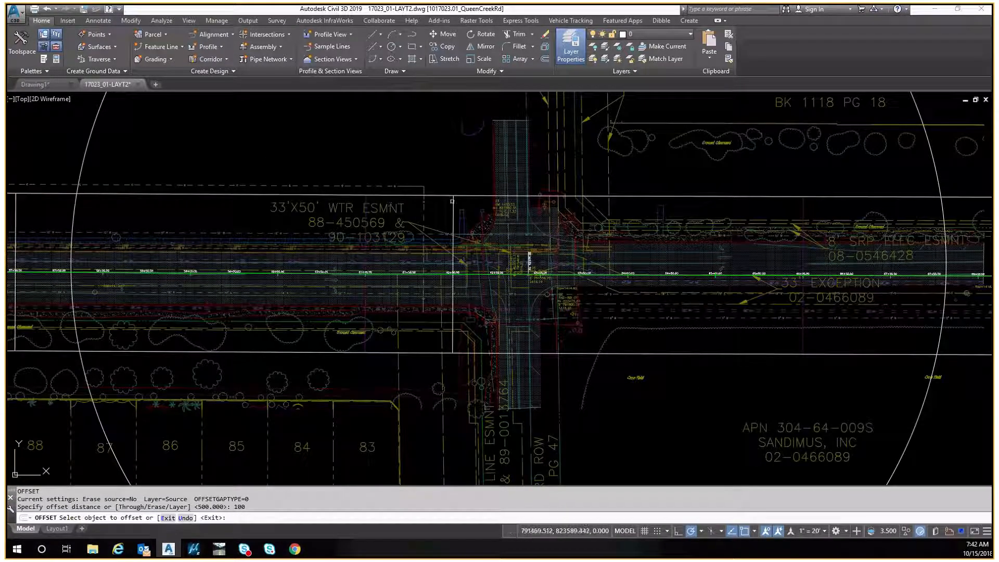
{"action": "left_click", "coordinate": [452, 202]}
{"action": "left_click", "coordinate": [447, 208]}
{"action": "key", "text": "Escape"}
Erase the cross line at station 62+00
{"action": "left_click", "coordinate": [453, 225]}
{"action": "type", "text": "e"}
{"action": "key", "text": "Return"}
{"action": "key", "text": "Escape"}
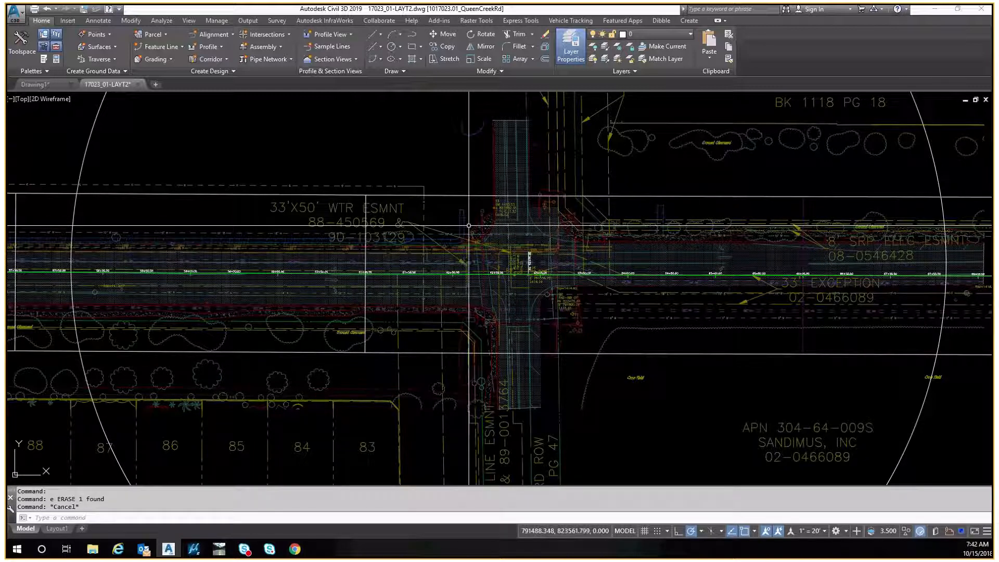
Offset the cross line at station 61+00 by 500 eastward to station 66+00
{"action": "scroll", "coordinate": [412, 250], "scroll_direction": "up", "scroll_amount": 4}
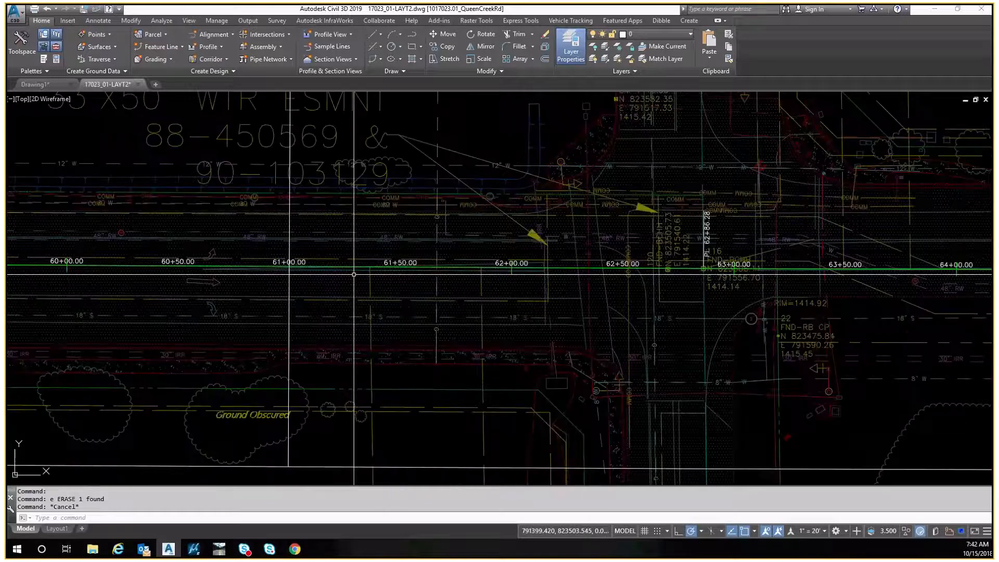
{"action": "scroll", "coordinate": [354, 274], "scroll_direction": "down", "scroll_amount": 4}
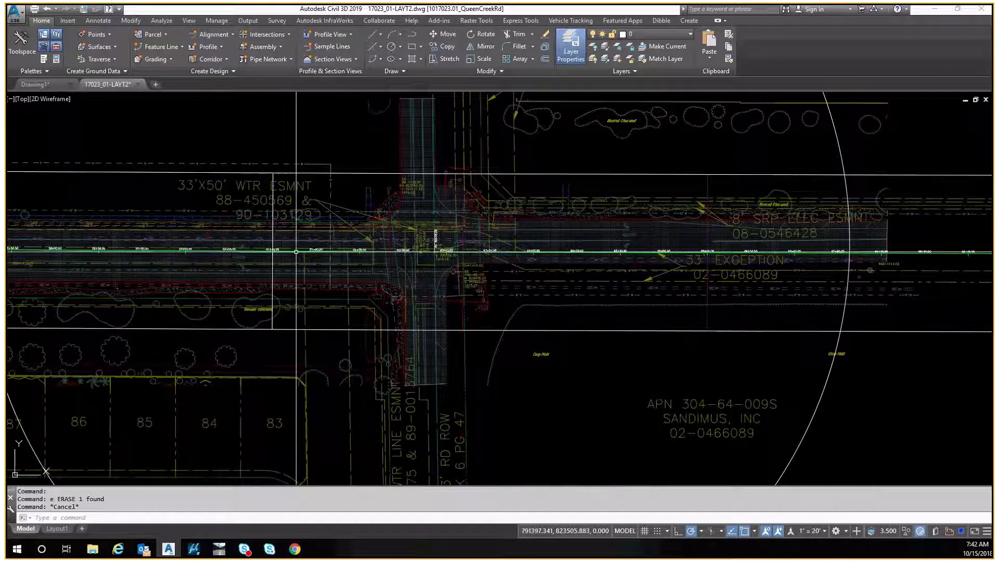
{"action": "scroll", "coordinate": [269, 257], "scroll_direction": "up", "scroll_amount": 4}
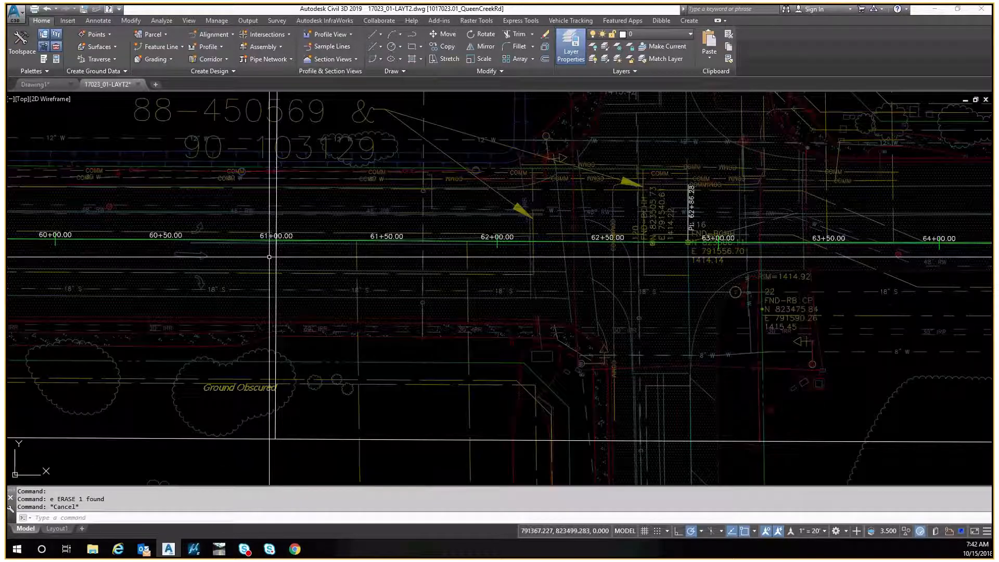
{"action": "scroll", "coordinate": [321, 268], "scroll_direction": "down", "scroll_amount": 4}
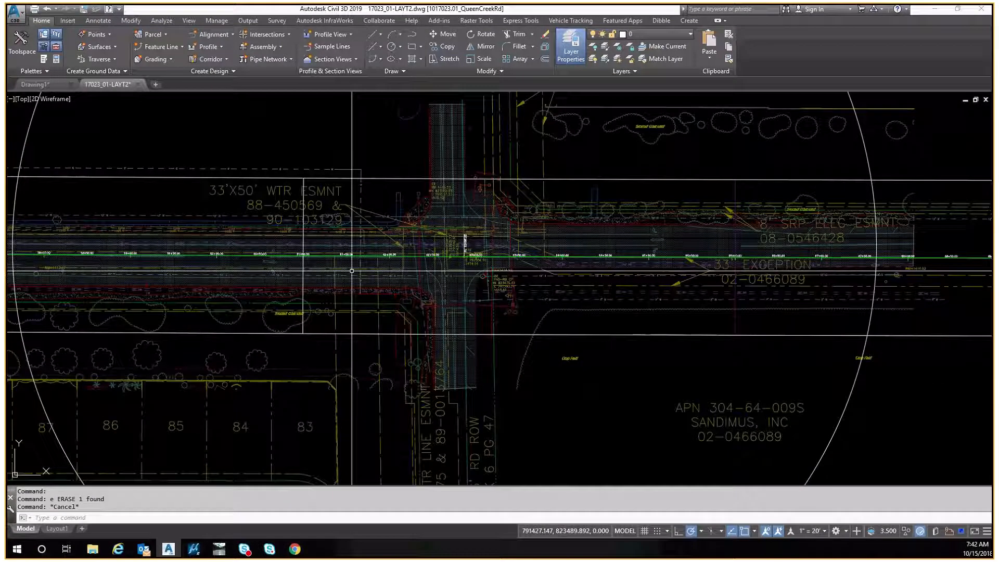
{"action": "key", "text": "Escape"}
{"action": "key", "text": "Escape"}
{"action": "middle_click_drag", "start_coordinate": [352, 271], "coordinate": [296, 269]}
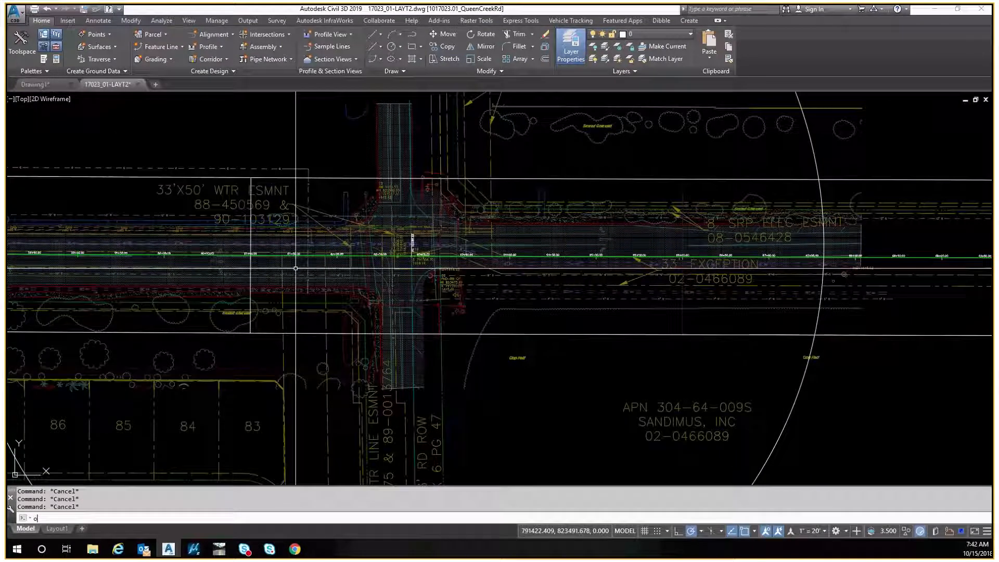
{"action": "type", "text": "o"}
{"action": "key", "text": "Return"}
{"action": "type", "text": "500"}
{"action": "key", "text": "Return"}
{"action": "left_click", "coordinate": [251, 183]}
{"action": "left_click", "coordinate": [499, 183]}
{"action": "scroll", "coordinate": [411, 253], "scroll_direction": "up", "scroll_amount": 4}
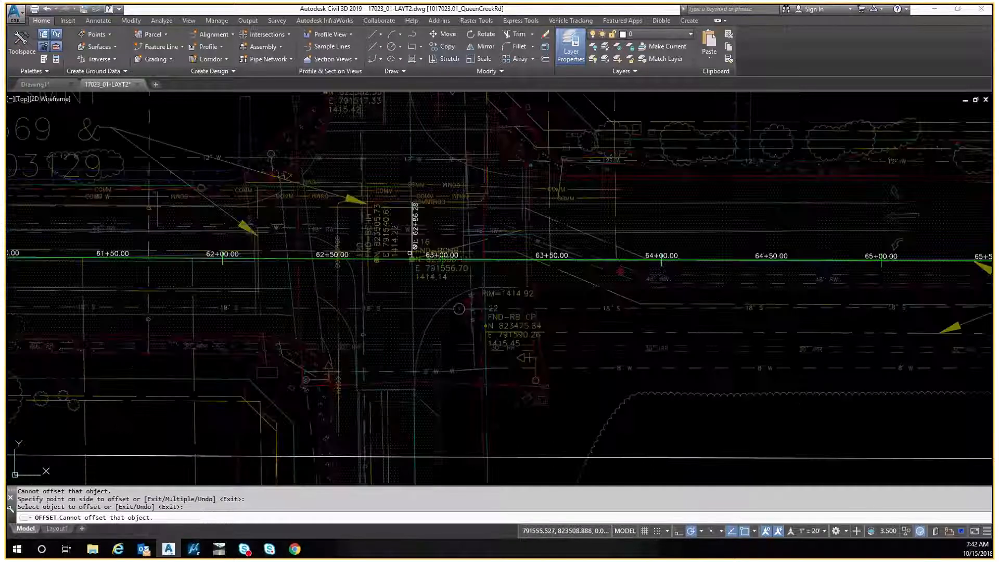
{"action": "scroll", "coordinate": [411, 253], "scroll_direction": "down", "scroll_amount": 2}
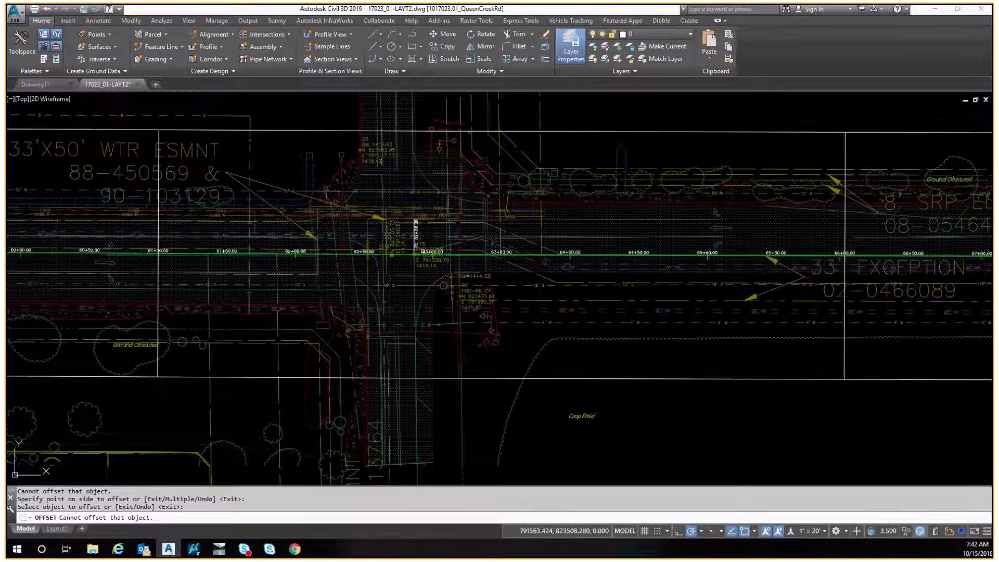
{"action": "key", "text": "Escape"}
Erase the offset cross line at station 66+00
{"action": "middle_click_drag", "start_coordinate": [849, 244], "coordinate": [546, 236]}
{"action": "scroll", "coordinate": [547, 369], "scroll_direction": "up", "scroll_amount": 10}
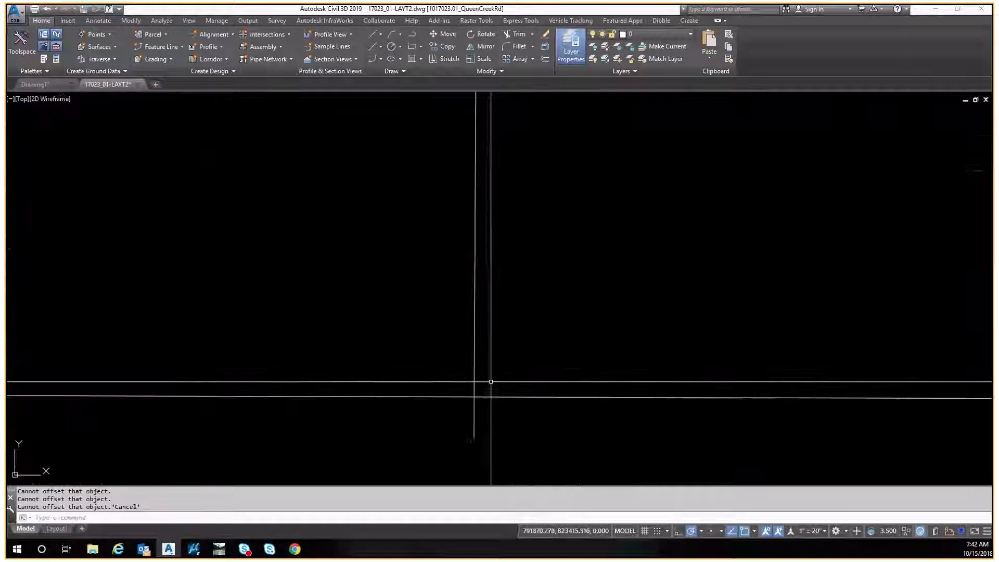
{"action": "key", "text": "Escape"}
{"action": "left_click", "coordinate": [474, 377]}
{"action": "scroll", "coordinate": [494, 338], "scroll_direction": "down", "scroll_amount": 5}
{"action": "key", "text": "Escape"}
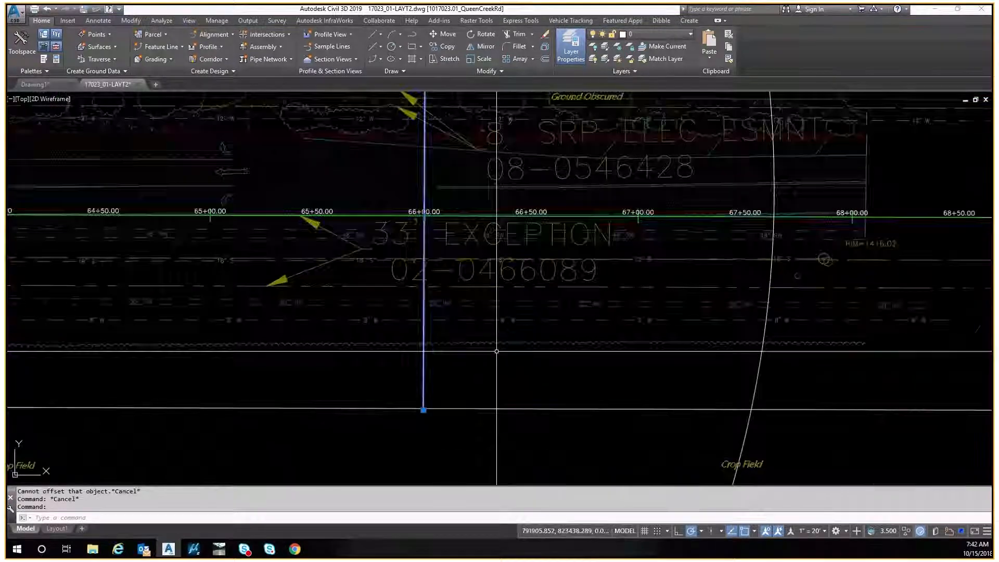
Draw a short polyline along the alignment's station tick at 66+00
{"action": "scroll", "coordinate": [425, 210], "scroll_direction": "up", "scroll_amount": 10}
{"action": "type", "text": "pl"}
{"action": "key", "text": "Return"}
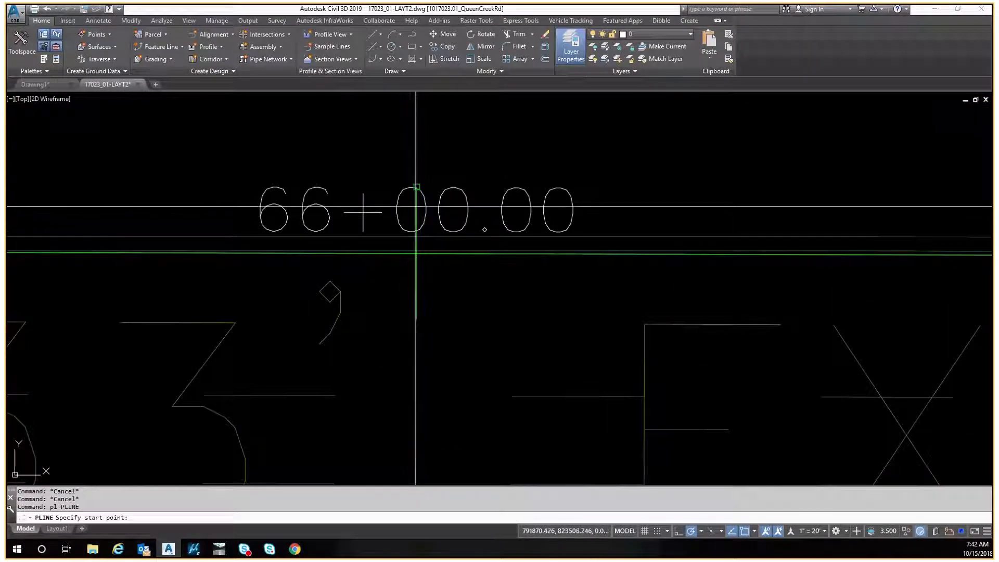
{"action": "left_click", "coordinate": [415, 206]}
{"action": "left_click", "coordinate": [415, 317]}
{"action": "key", "text": "Escape"}
{"action": "scroll", "coordinate": [427, 298], "scroll_direction": "down", "scroll_amount": 8}
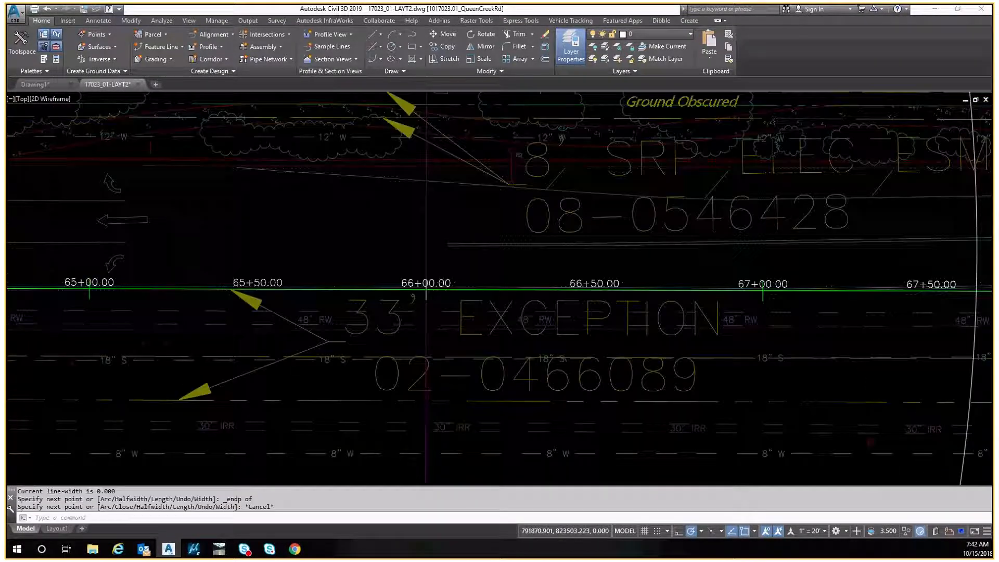
Extend the polyline at station 66+00 in both directions to the two offset lines of the alignment
{"action": "scroll", "coordinate": [431, 289], "scroll_direction": "down", "scroll_amount": 3}
{"action": "type", "text": "ex"}
{"action": "key", "text": "Return"}
{"action": "left_click", "coordinate": [460, 102]}
{"action": "scroll", "coordinate": [459, 103], "scroll_direction": "down", "scroll_amount": 4}
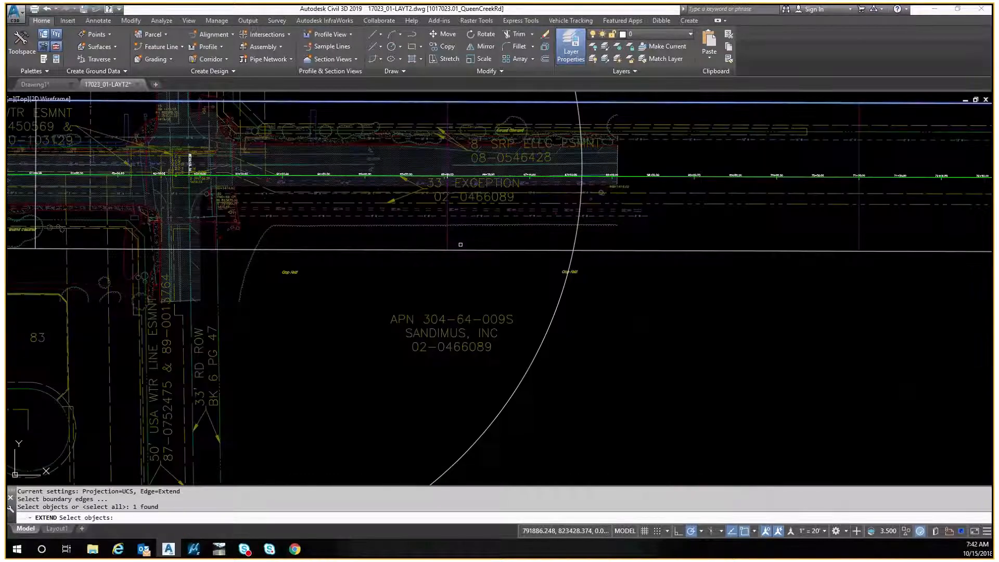
{"action": "left_click", "coordinate": [460, 249]}
{"action": "key", "text": "Return"}
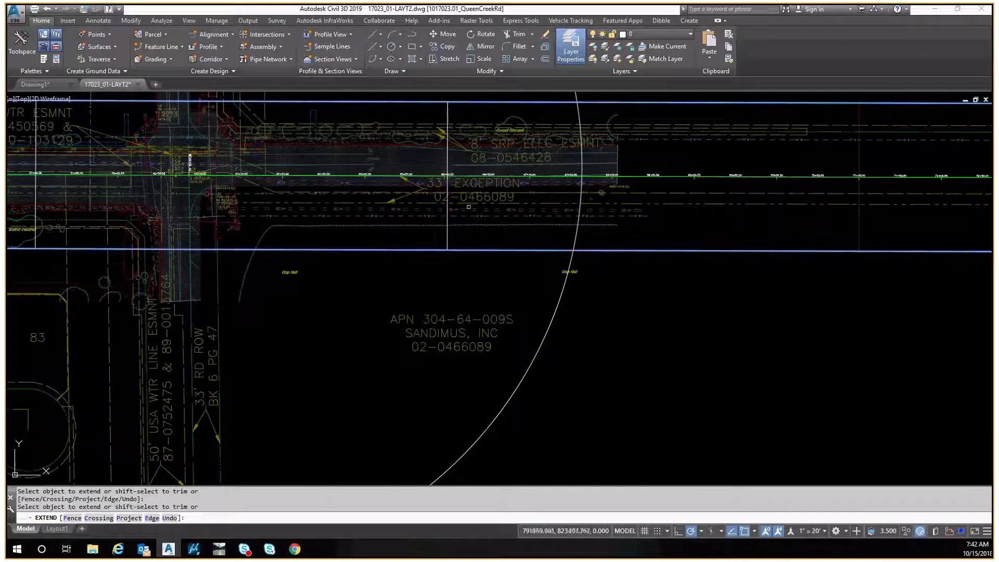
{"action": "key", "text": "Escape"}
Offset the cross line at station 66+00 by 500 eastward to station 71+00
{"action": "middle_click_drag", "start_coordinate": [501, 208], "coordinate": [400, 306]}
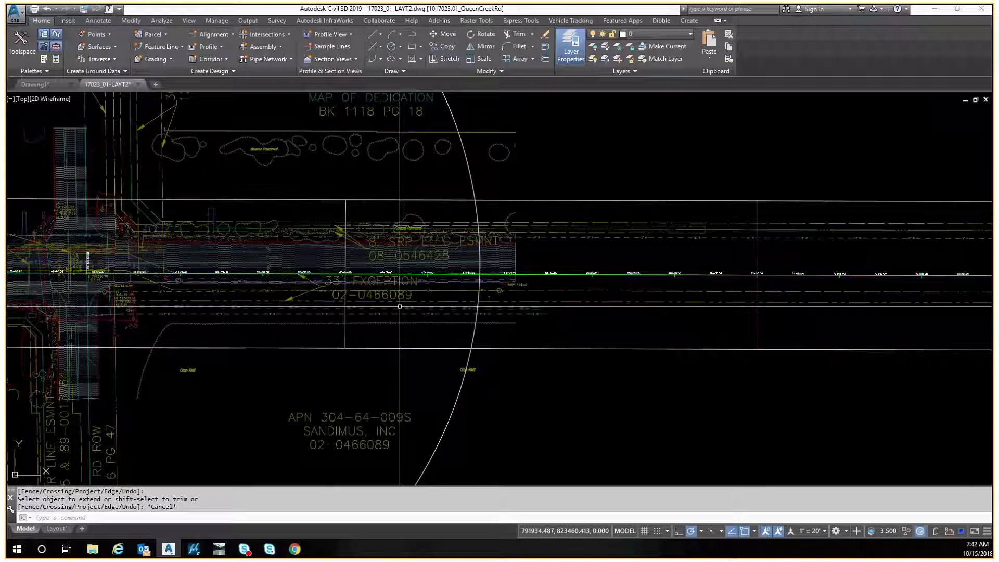
{"action": "scroll", "coordinate": [347, 275], "scroll_direction": "up", "scroll_amount": 4}
{"action": "scroll", "coordinate": [348, 275], "scroll_direction": "down", "scroll_amount": 4}
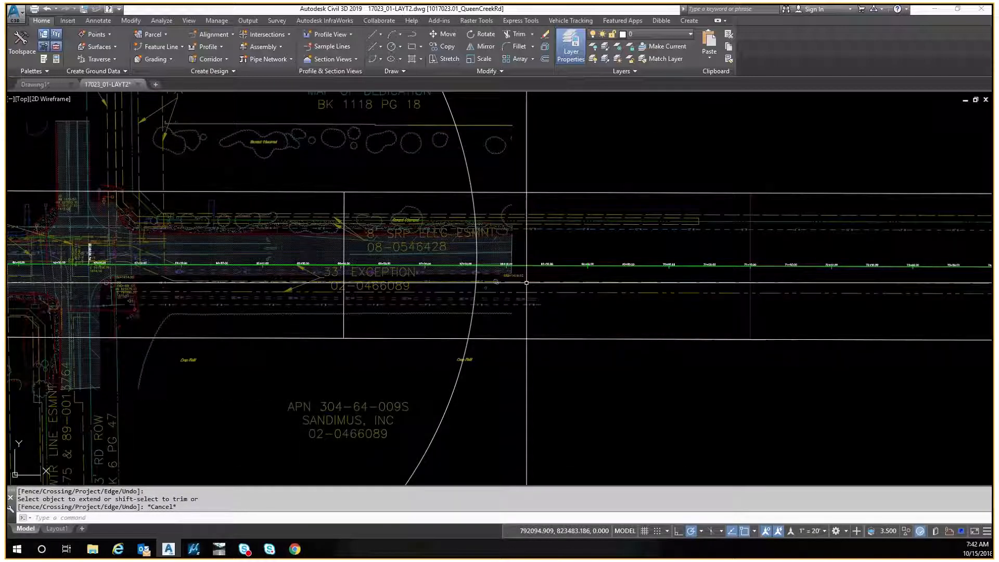
{"action": "middle_click_drag", "start_coordinate": [527, 283], "coordinate": [420, 235]}
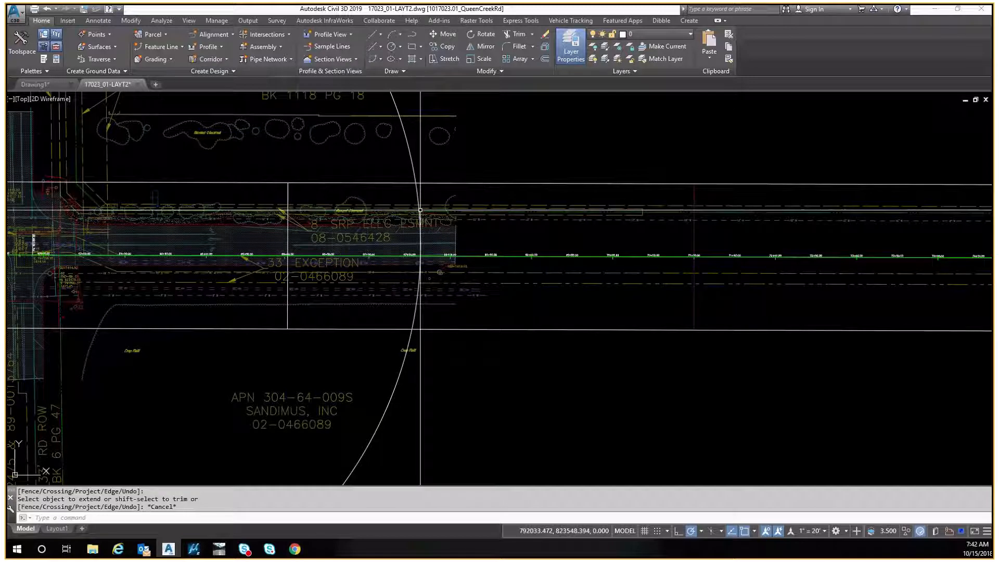
{"action": "key", "text": "Escape"}
{"action": "key", "text": "Escape"}
{"action": "key", "text": "Escape"}
{"action": "type", "text": "o"}
{"action": "key", "text": "Return"}
{"action": "type", "text": "500"}
{"action": "key", "text": "Return"}
{"action": "left_click", "coordinate": [292, 192]}
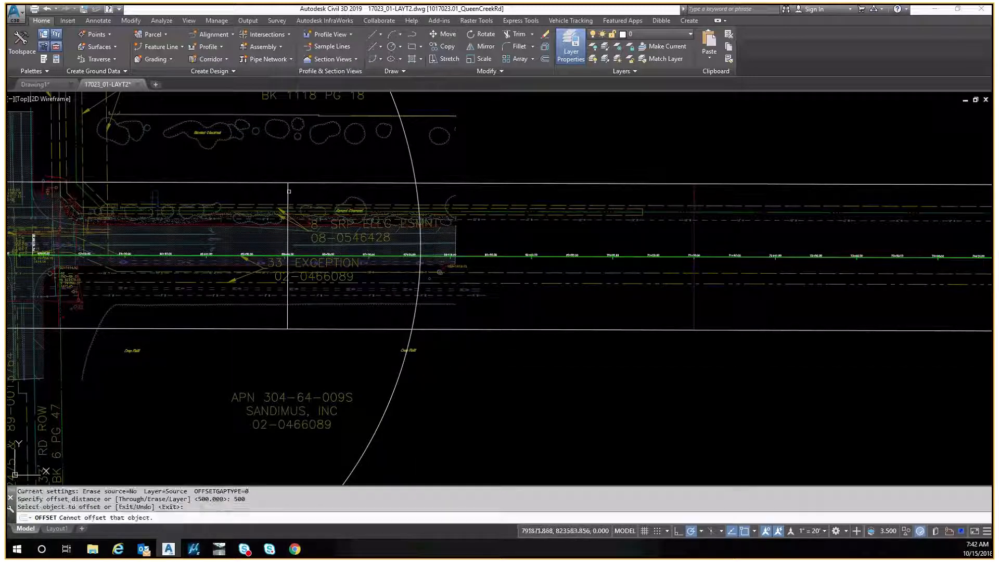
{"action": "left_click", "coordinate": [287, 192]}
{"action": "left_click", "coordinate": [500, 220]}
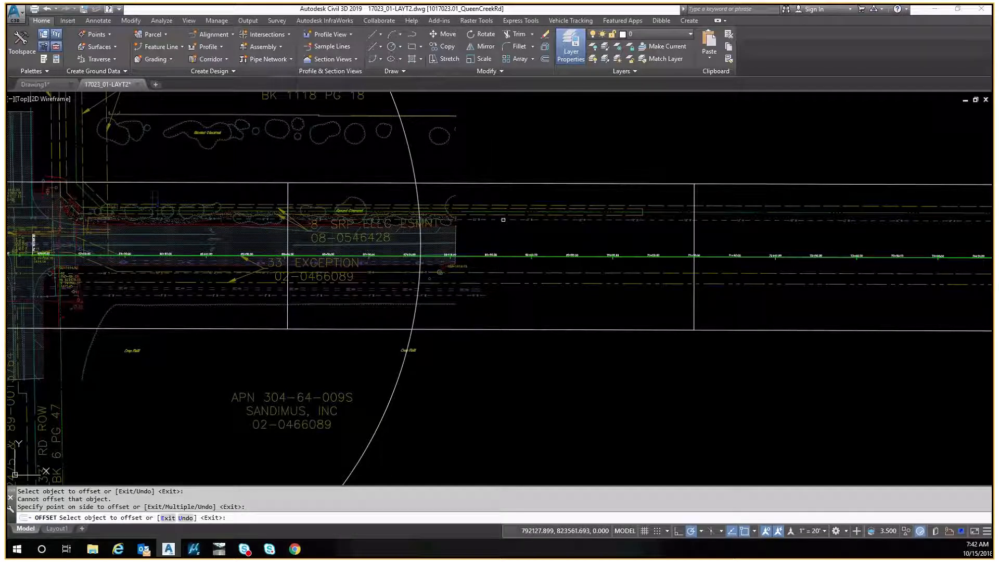
{"action": "key", "text": "Escape"}
Trim both alignment offset lines east of the cross line at station 71+00, using that cross line as the cutting edge
{"action": "scroll", "coordinate": [442, 256], "scroll_direction": "up", "scroll_amount": 4}
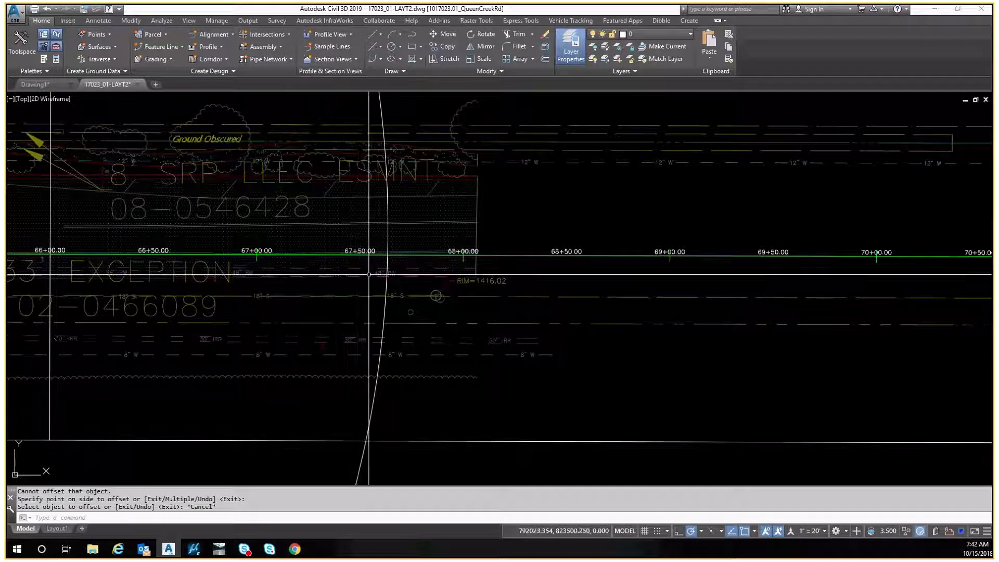
{"action": "scroll", "coordinate": [365, 257], "scroll_direction": "down", "scroll_amount": 2}
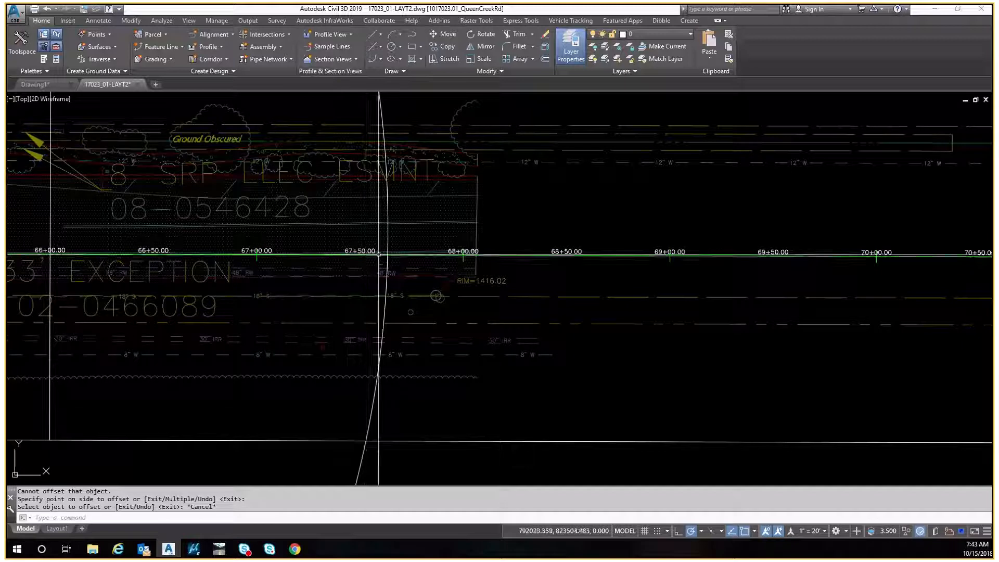
{"action": "middle_click_drag", "start_coordinate": [688, 273], "coordinate": [400, 278]}
{"action": "scroll", "coordinate": [535, 263], "scroll_direction": "up", "scroll_amount": 1}
{"action": "scroll", "coordinate": [493, 239], "scroll_direction": "down", "scroll_amount": 2}
{"action": "middle_click_drag", "start_coordinate": [688, 248], "coordinate": [431, 257]}
{"action": "middle_click_drag", "start_coordinate": [251, 199], "coordinate": [309, 205]}
{"action": "key", "text": "Escape"}
{"action": "type", "text": "tr"}
{"action": "key", "text": "space"}
{"action": "key", "text": "Escape"}
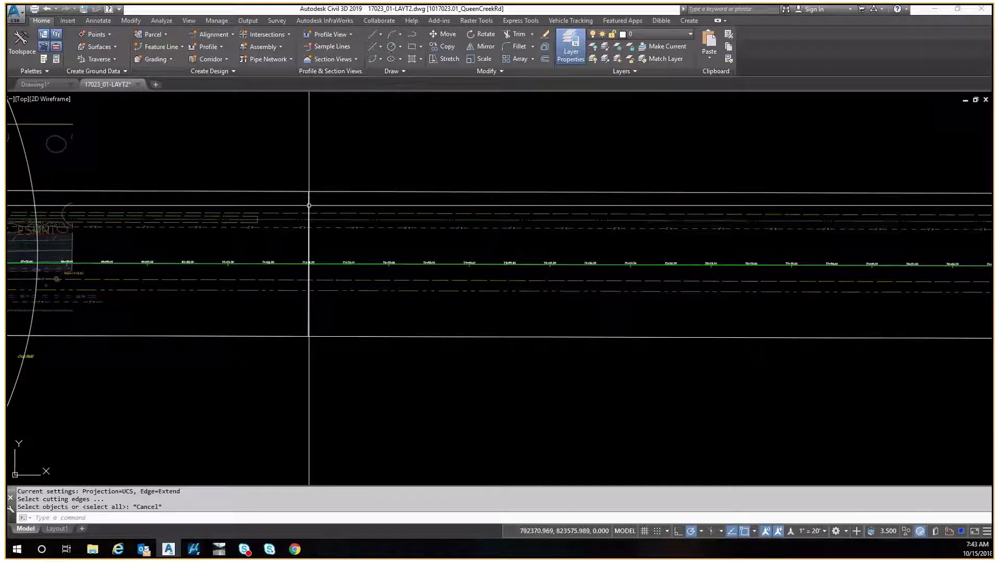
{"action": "key", "text": "space"}
{"action": "left_click", "coordinate": [309, 205]}
{"action": "key", "text": "space"}
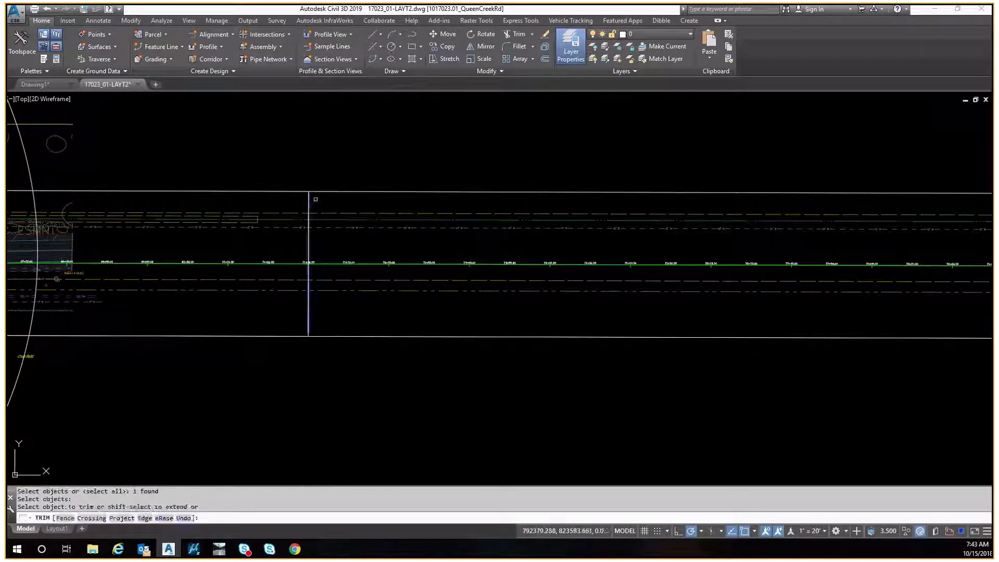
{"action": "middle_click_drag", "start_coordinate": [314, 203], "coordinate": [477, 211]}
{"action": "scroll", "coordinate": [478, 210], "scroll_direction": "down", "scroll_amount": 2}
{"action": "left_click", "coordinate": [493, 203]}
{"action": "left_click", "coordinate": [510, 283]}
{"action": "left_click", "coordinate": [503, 295]}
{"action": "key", "text": "Escape"}
Select the large construction circle together with all similar objects and erase them
{"action": "scroll", "coordinate": [473, 263], "scroll_direction": "down", "scroll_amount": 5}
{"action": "left_click", "coordinate": [335, 224]}
{"action": "right_click", "coordinate": [339, 172]}
{"action": "left_click", "coordinate": [367, 315]}
{"action": "type", "text": "e"}
{"action": "key", "text": "Return"}
Erase the referenced base-map linework surrounding the Queen Creek Road corridor
{"action": "middle_click_drag", "start_coordinate": [518, 255], "coordinate": [310, 206]}
{"action": "key", "text": "Escape"}
{"action": "key", "text": "ctrl+a"}
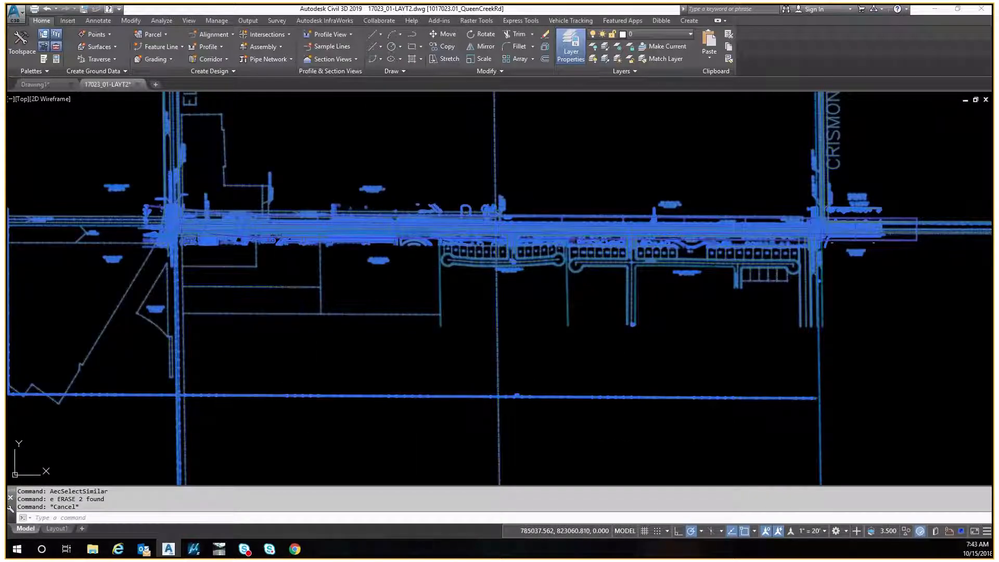
{"action": "key", "text": "Delete"}
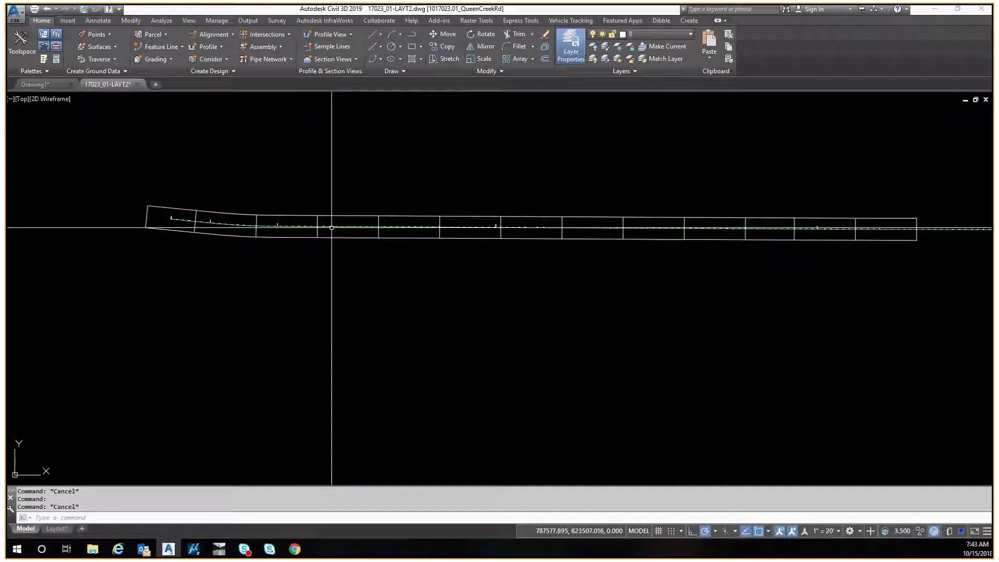
Erase the green road alignment running through the middle of the divided limits
{"action": "scroll", "coordinate": [332, 227], "scroll_direction": "up", "scroll_amount": 4}
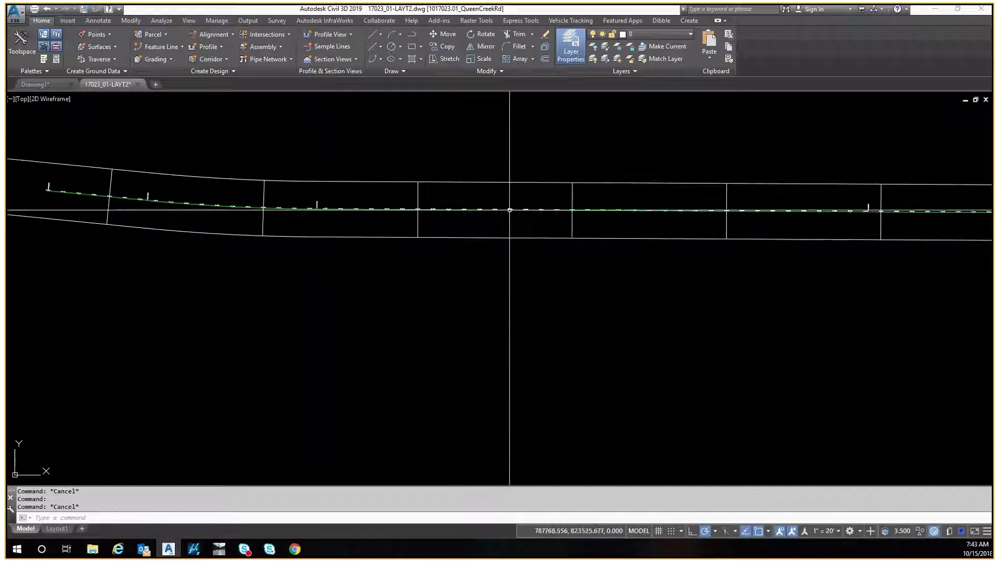
{"action": "left_click", "coordinate": [501, 211]}
{"action": "key", "text": "Delete"}
{"action": "key", "text": "Escape"}
Move all the layout box lines along Queen Creek Road to the C-LAYT layer
{"action": "scroll", "coordinate": [500, 185], "scroll_direction": "down", "scroll_amount": 2}
{"action": "scroll", "coordinate": [473, 223], "scroll_direction": "down", "scroll_amount": 8}
{"action": "left_click", "coordinate": [685, 163]}
{"action": "left_click", "coordinate": [425, 239]}
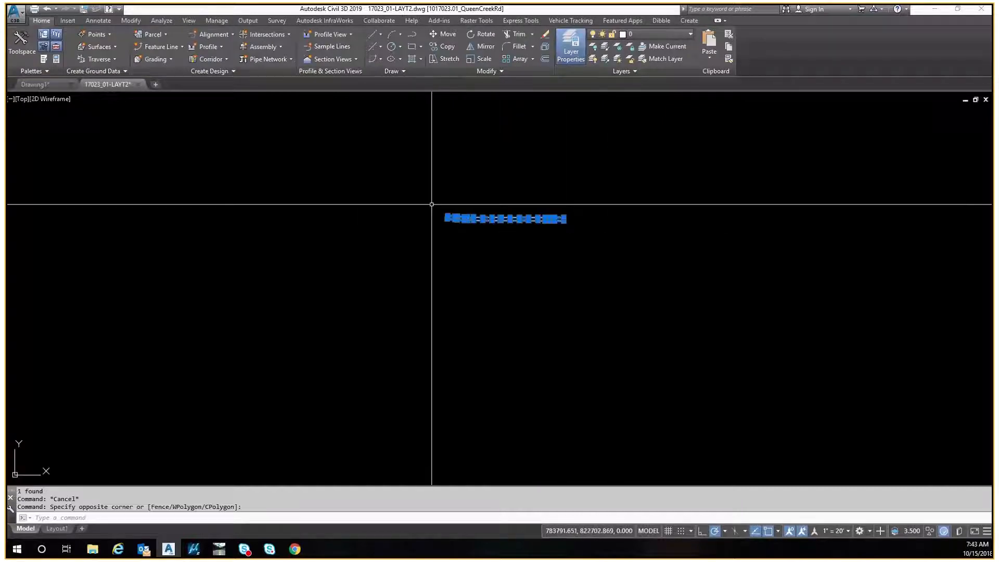
{"action": "left_click", "coordinate": [666, 35]}
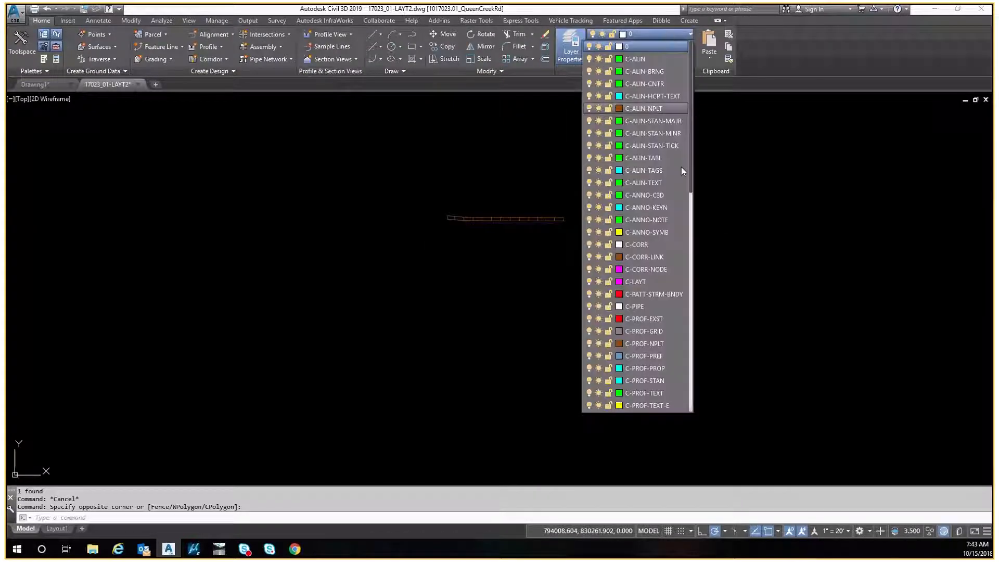
{"action": "left_click", "coordinate": [647, 283]}
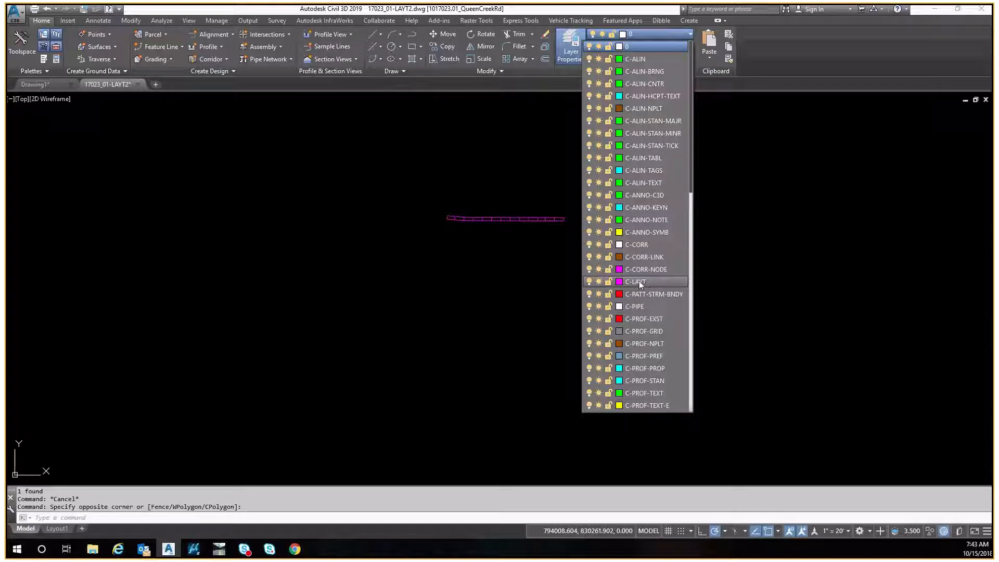
{"action": "left_click", "coordinate": [639, 281]}
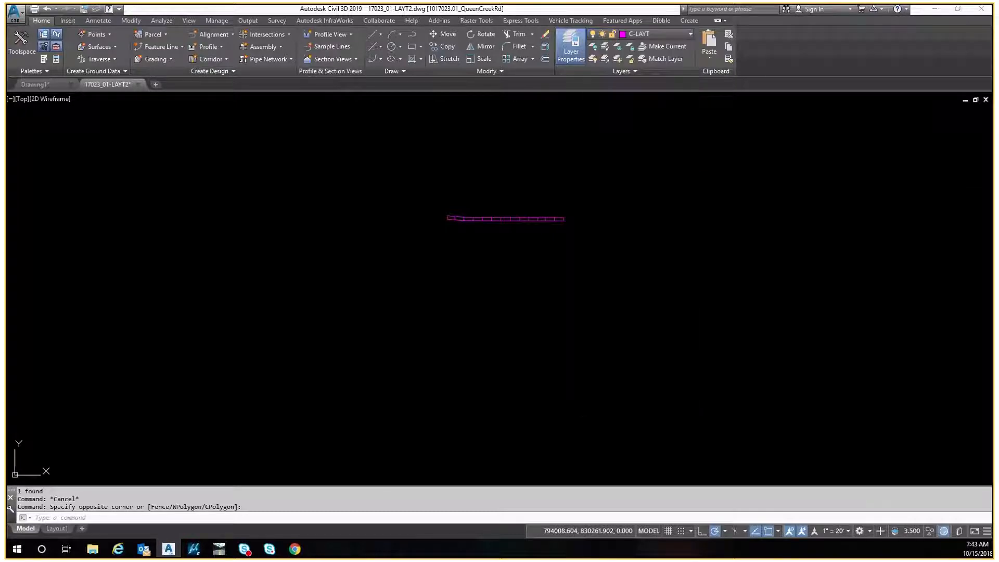
{"action": "key", "text": "Escape"}
Purge all unused items from the drawing
{"action": "type", "text": "z"}
{"action": "key", "text": "Return"}
{"action": "type", "text": "e"}
{"action": "key", "text": "Return"}
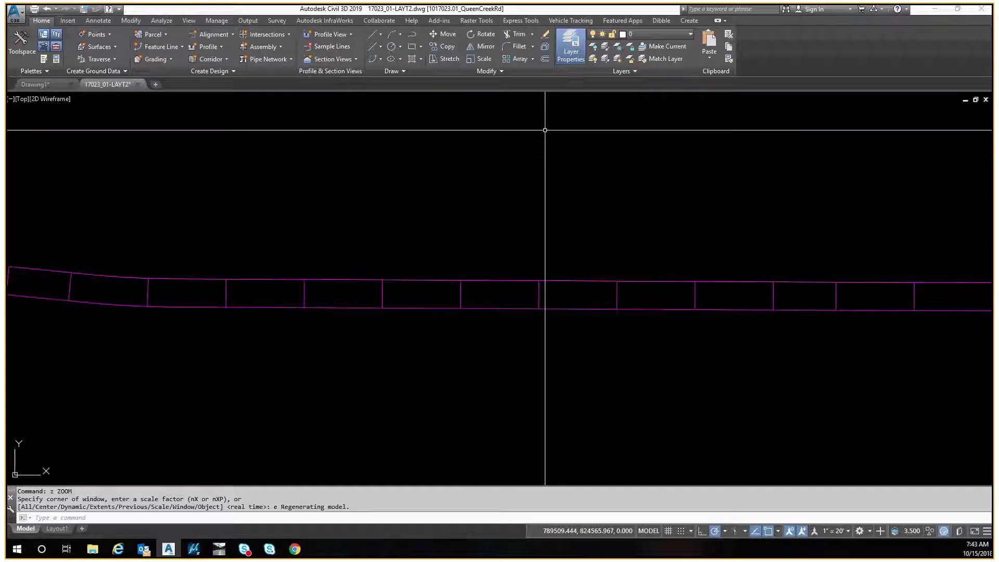
{"action": "key", "text": "Escape"}
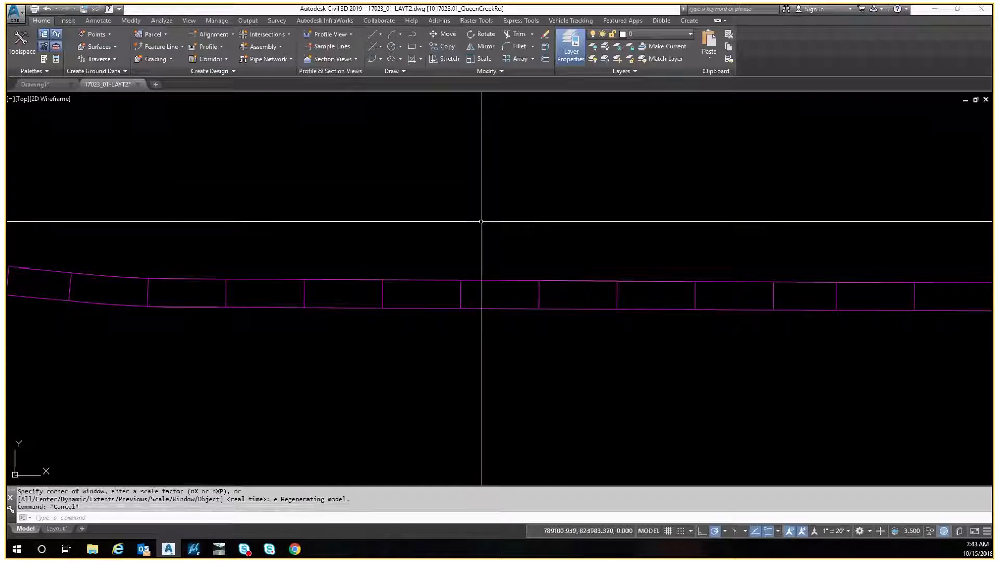
{"action": "scroll", "coordinate": [481, 221], "scroll_direction": "down", "scroll_amount": 3}
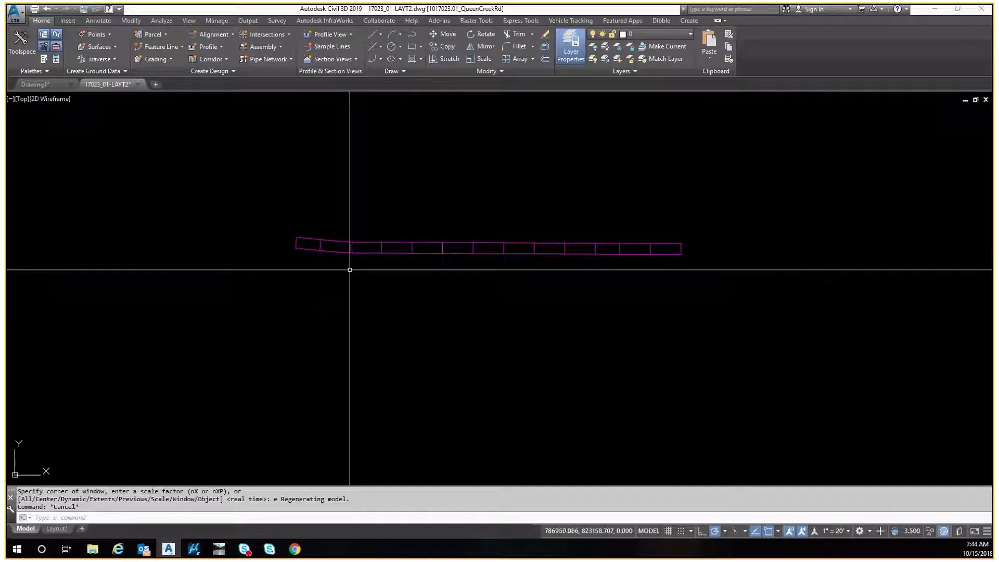
{"action": "scroll", "coordinate": [350, 270], "scroll_direction": "up", "scroll_amount": 4}
{"action": "type", "text": "purge"}
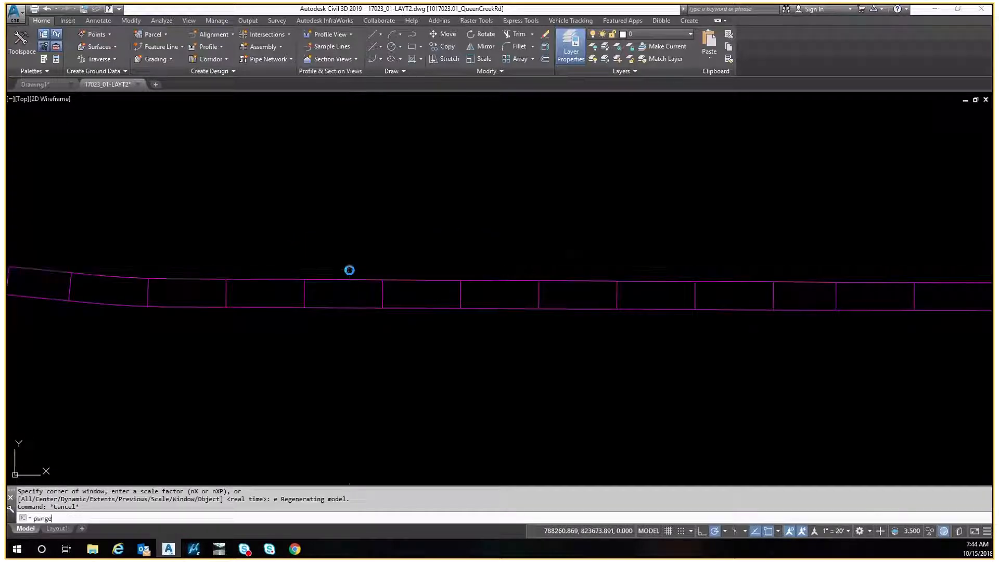
{"action": "key", "text": "Return"}
{"action": "key", "text": "alt+a"}
{"action": "key", "text": "alt+a"}
{"action": "key", "text": "Return"}
Audit the drawing for errors, save it and dismiss the standards notification
{"action": "type", "text": "au"}
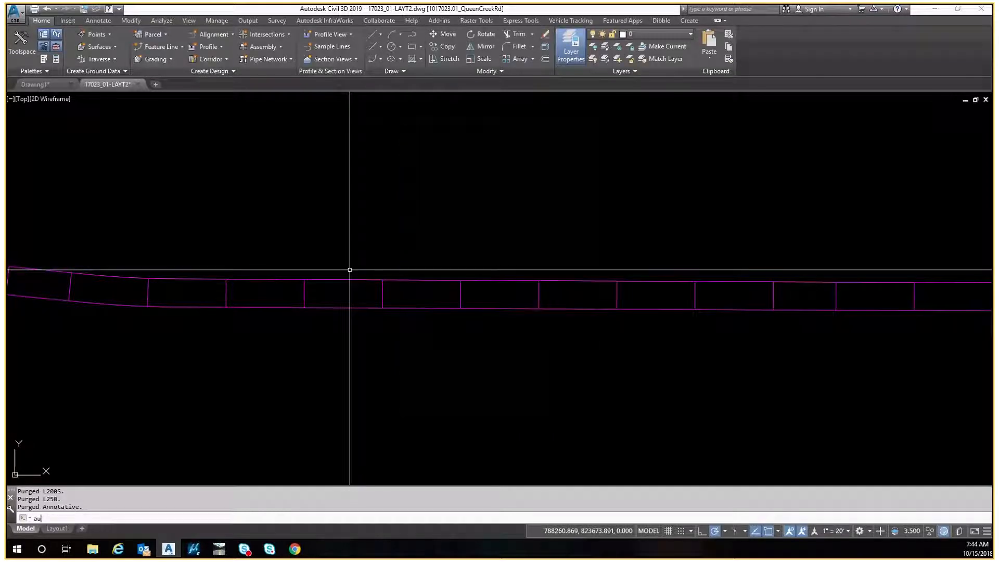
{"action": "key", "text": "Return"}
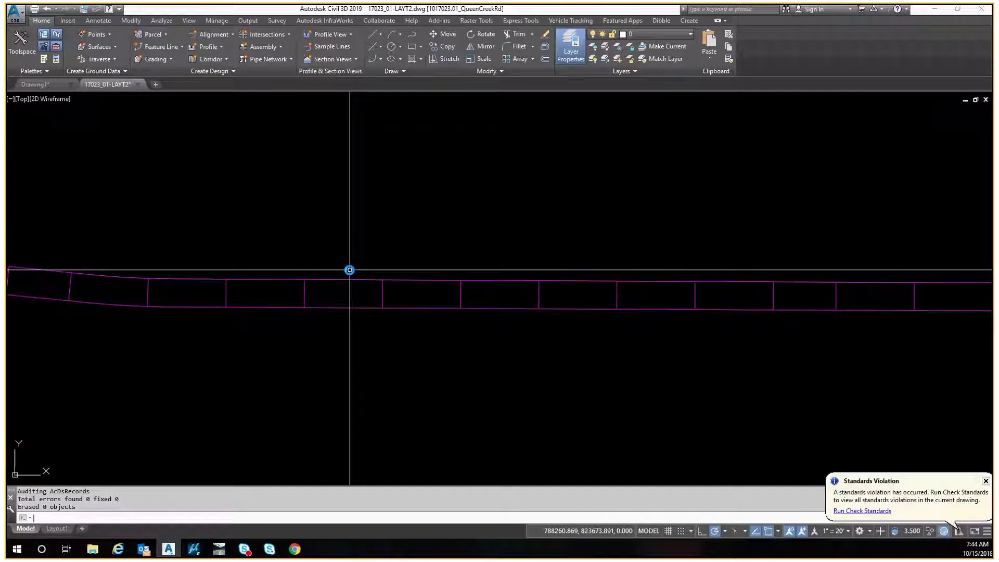
{"action": "left_click", "coordinate": [108, 9]}
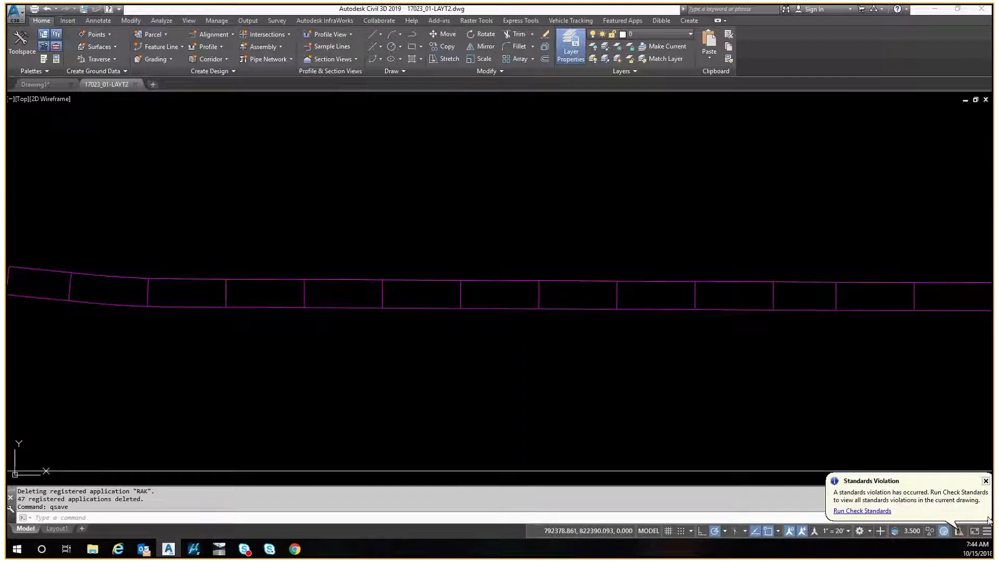
{"action": "left_click", "coordinate": [986, 481]}
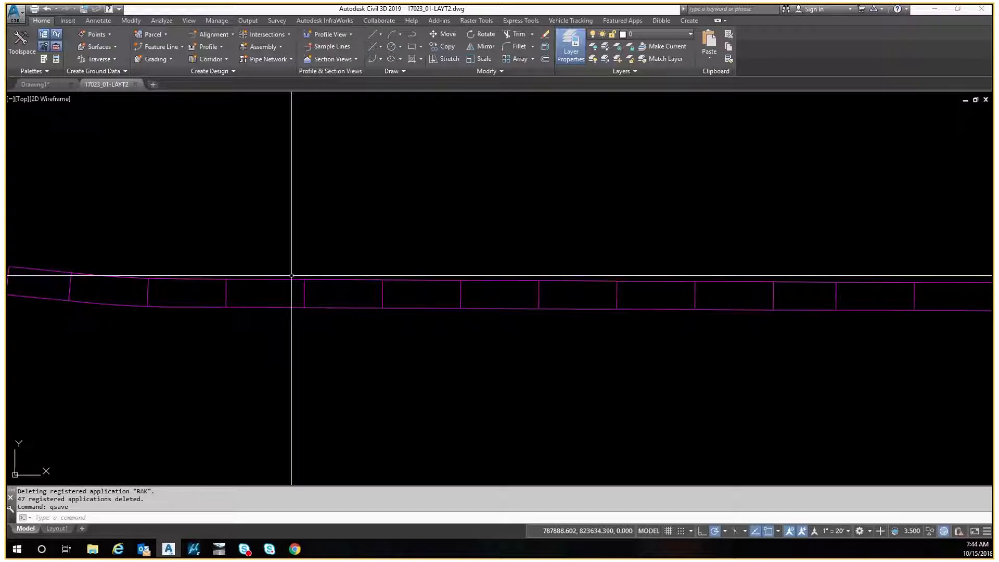
{"action": "key", "text": "Escape"}
Attach 17023_01-BASE.dwg from the Reference folder as an overlay external reference with a relative path
{"action": "scroll", "coordinate": [292, 273], "scroll_direction": "down", "scroll_amount": 4}
{"action": "middle_click_drag", "start_coordinate": [292, 272], "coordinate": [325, 277]}
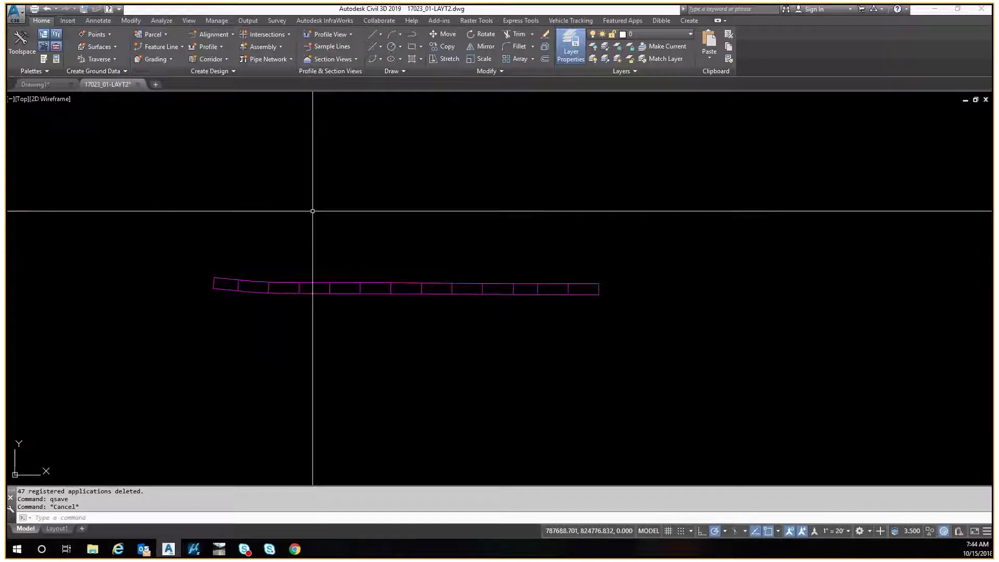
{"action": "type", "text": "xa"}
{"action": "key", "text": "Return"}
{"action": "left_click", "coordinate": [450, 268]}
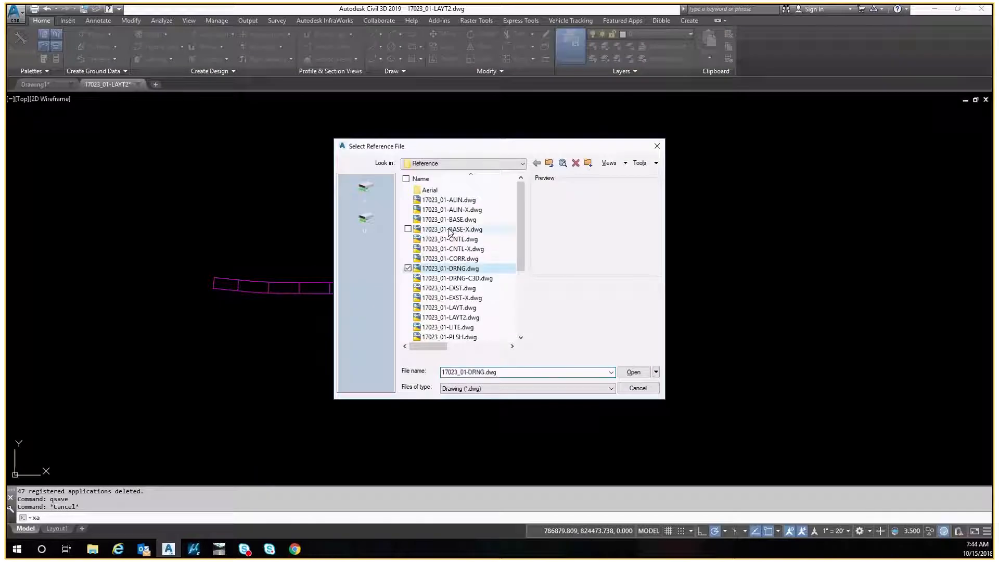
{"action": "double_click", "coordinate": [449, 219]}
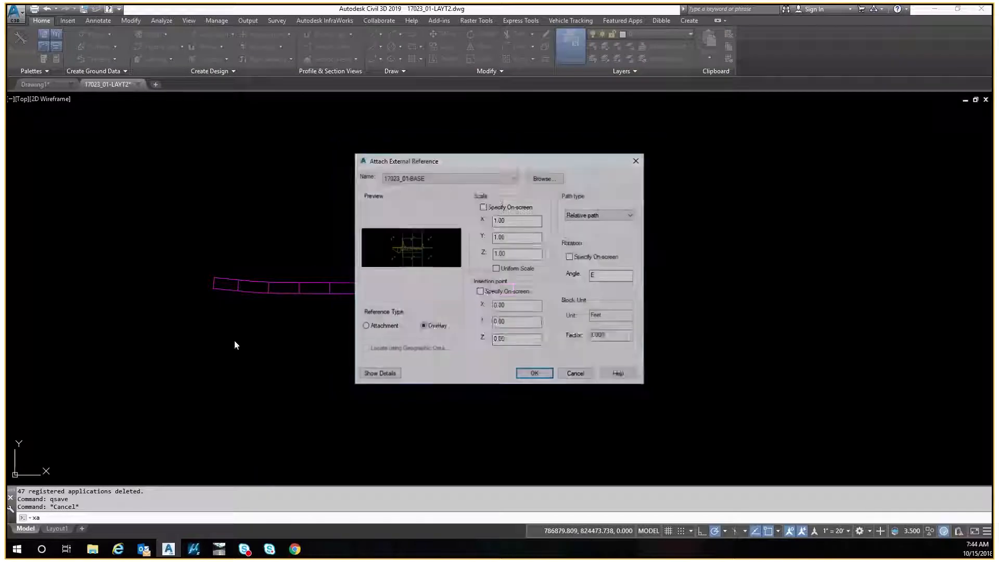
{"action": "key", "text": "Return"}
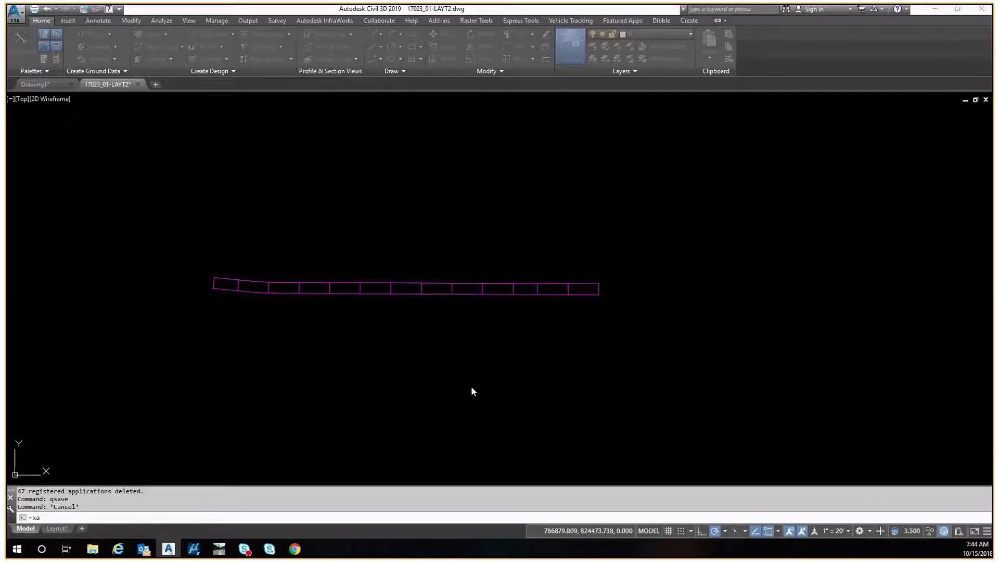
{"action": "scroll", "coordinate": [211, 281], "scroll_direction": "up", "scroll_amount": 8}
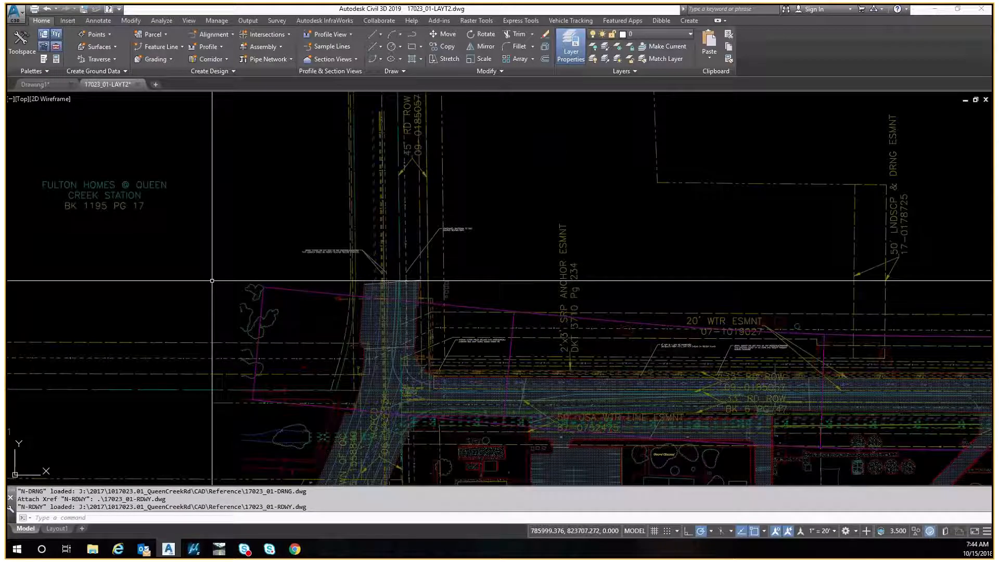
{"action": "key", "text": "Escape"}
Create and open a new layout named Layout2, and erase its default viewport
{"action": "middle_click_drag", "start_coordinate": [402, 326], "coordinate": [226, 212]}
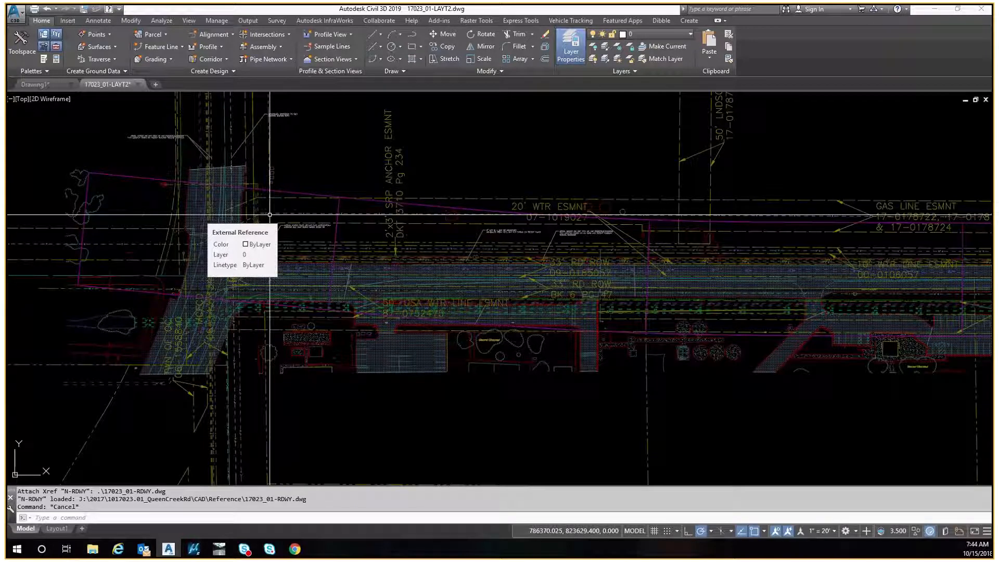
{"action": "scroll", "coordinate": [209, 160], "scroll_direction": "up", "scroll_amount": 2}
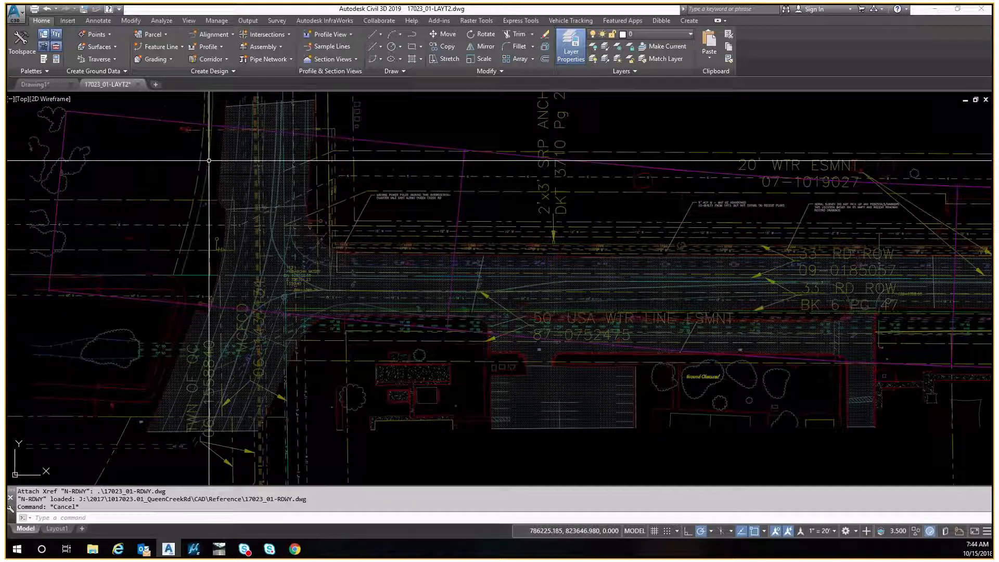
{"action": "scroll", "coordinate": [208, 243], "scroll_direction": "up", "scroll_amount": 1}
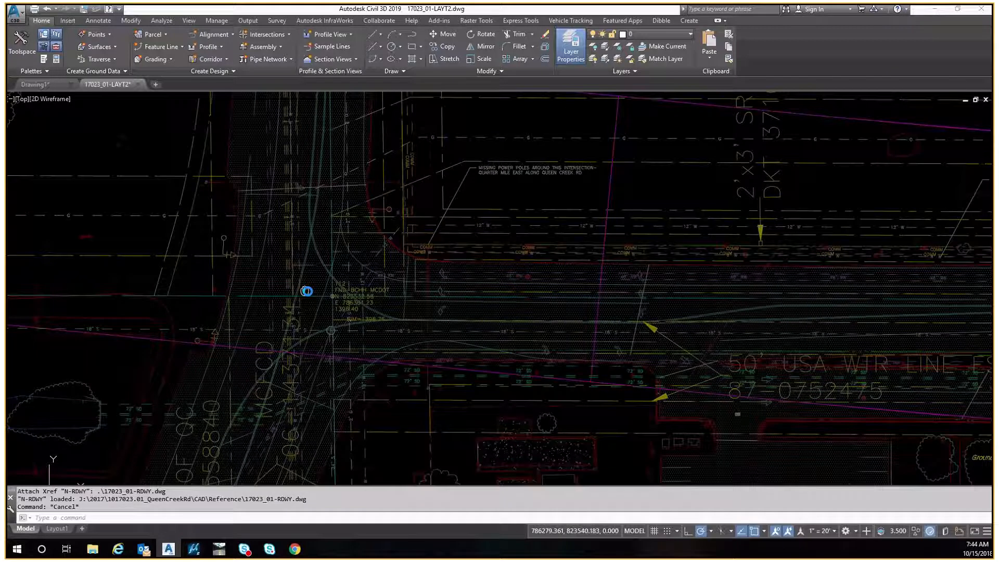
{"action": "scroll", "coordinate": [302, 281], "scroll_direction": "down", "scroll_amount": 2}
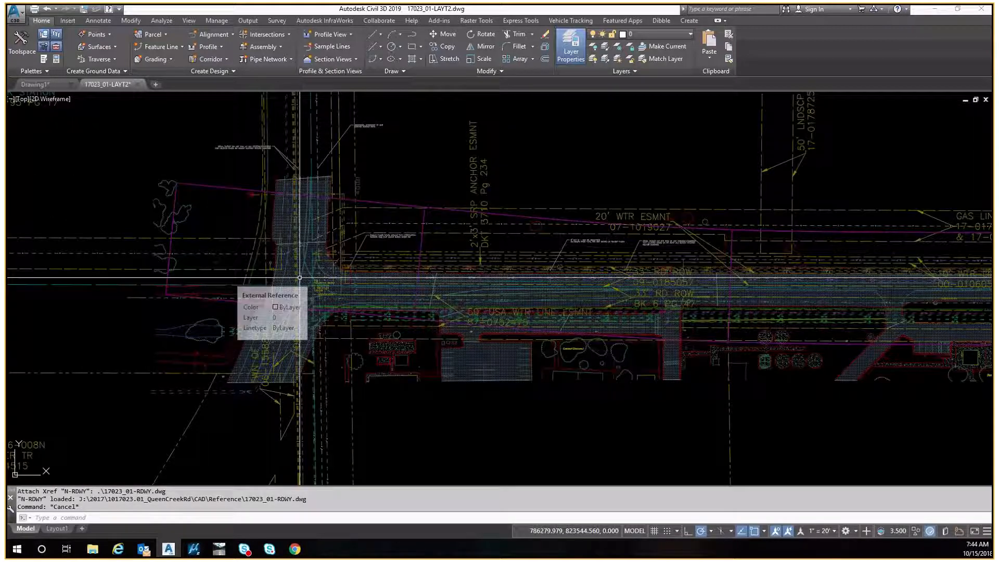
{"action": "left_click", "coordinate": [82, 528]}
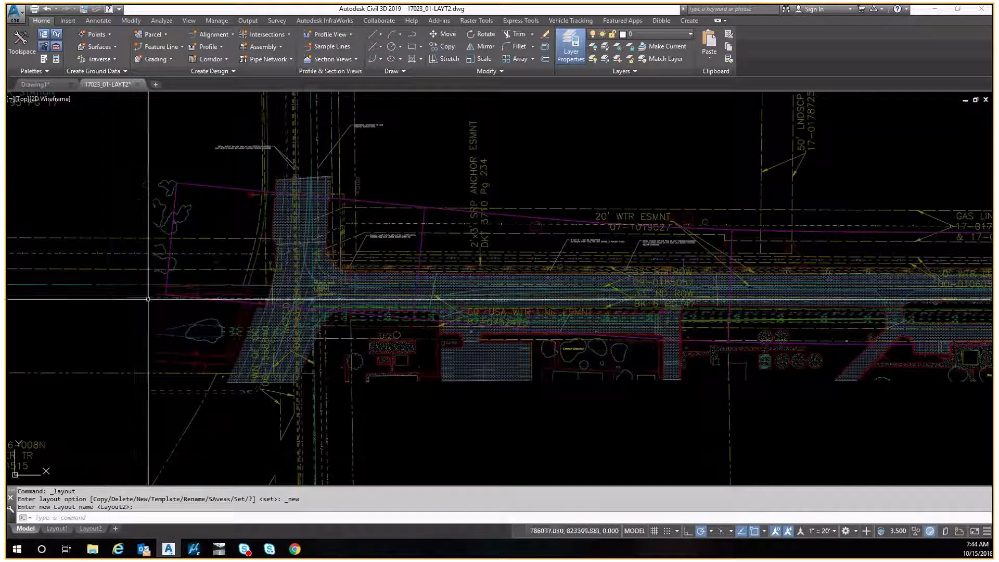
{"action": "left_click", "coordinate": [91, 528]}
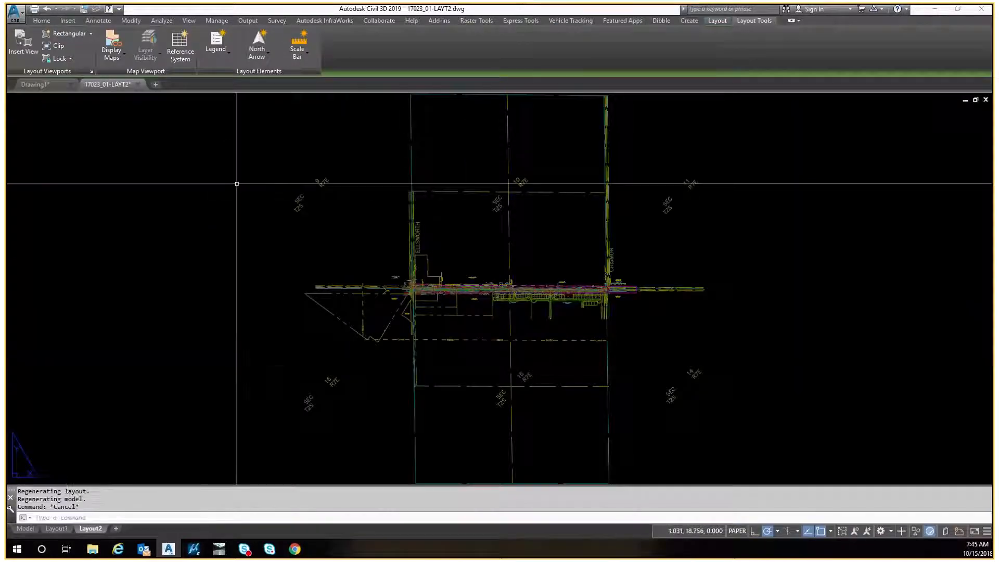
{"action": "left_click", "coordinate": [303, 134]}
{"action": "left_click", "coordinate": [218, 211]}
{"action": "type", "text": "e"}
{"action": "key", "text": "Return"}
Start attaching an external reference to Layout2 and browse from the Programs (S:) drive to the Secure Blocks _SHEET folder
{"action": "type", "text": "z"}
{"action": "key", "text": "Return"}
{"action": "type", "text": "e"}
{"action": "key", "text": "Return"}
{"action": "type", "text": "xa"}
{"action": "key", "text": "Return"}
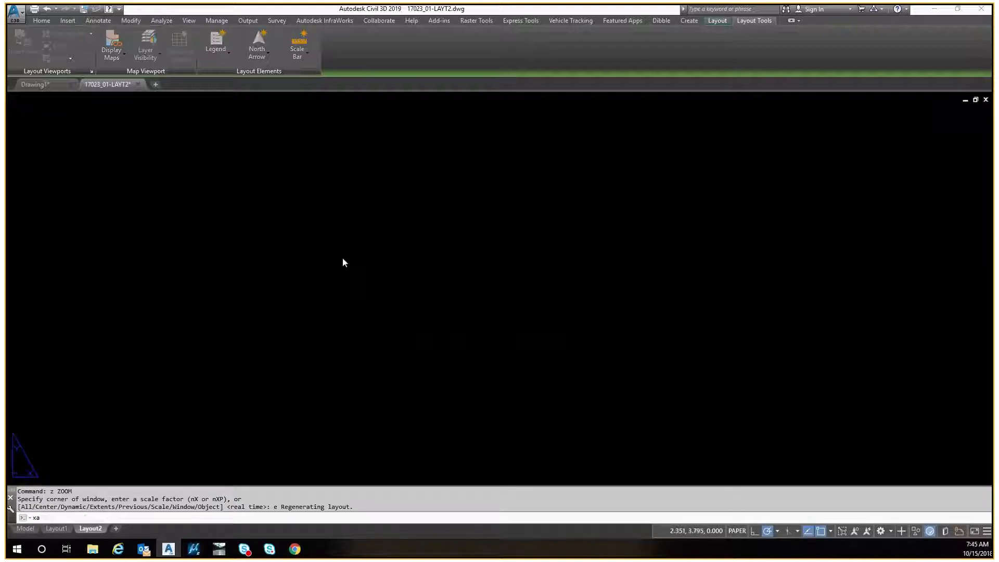
{"action": "left_click", "coordinate": [471, 164]}
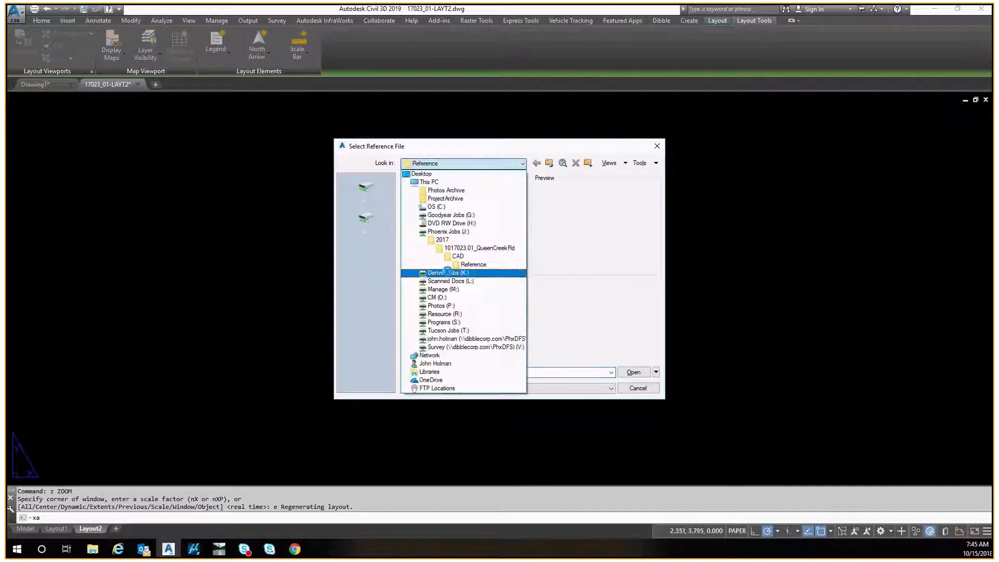
{"action": "left_click", "coordinate": [459, 322]}
{"action": "double_click", "coordinate": [440, 190]}
{"action": "double_click", "coordinate": [436, 202]}
{"action": "left_click", "coordinate": [438, 268]}
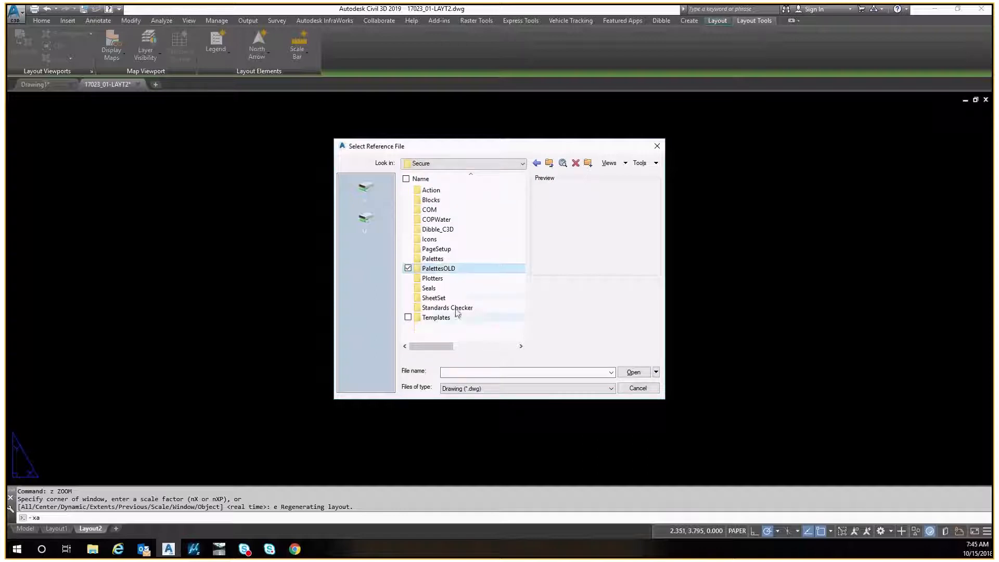
{"action": "double_click", "coordinate": [431, 200]}
{"action": "left_click", "coordinate": [434, 277]}
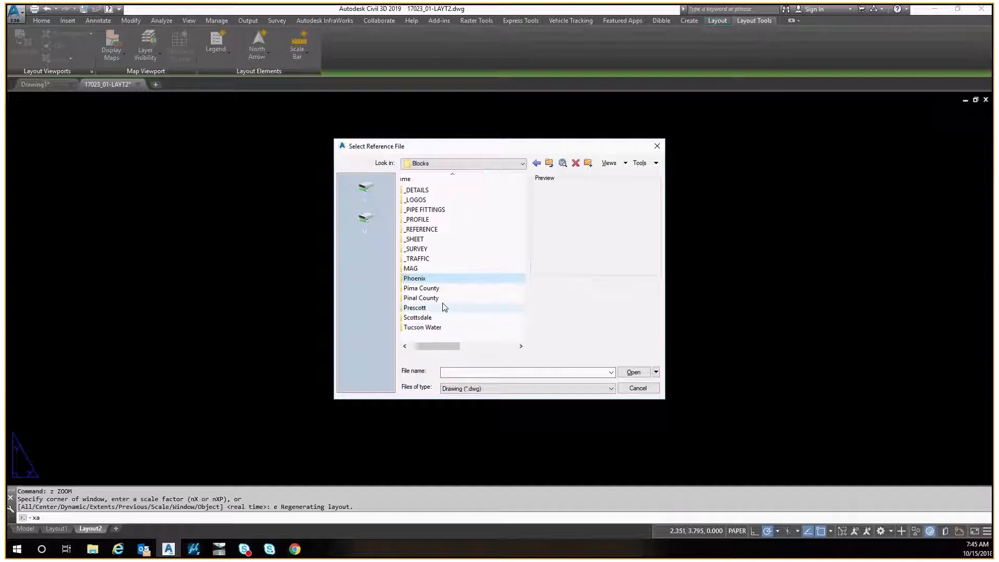
{"action": "double_click", "coordinate": [433, 239]}
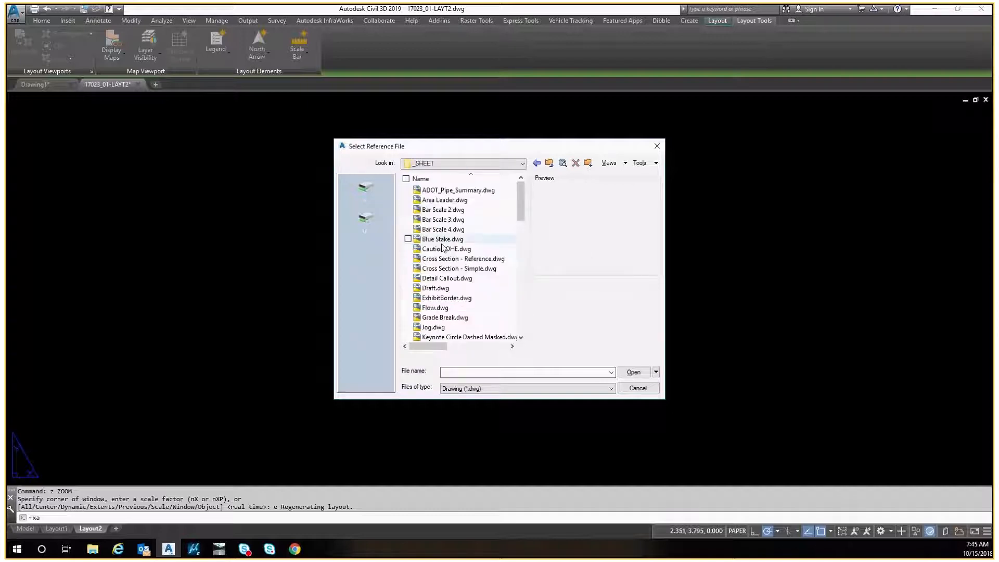
Attach ExhibitBorder.dwg as the sheet border in Layout2 and fit it to the view
{"action": "left_click", "coordinate": [442, 240]}
{"action": "left_click", "coordinate": [453, 299]}
{"action": "double_click", "coordinate": [454, 298]}
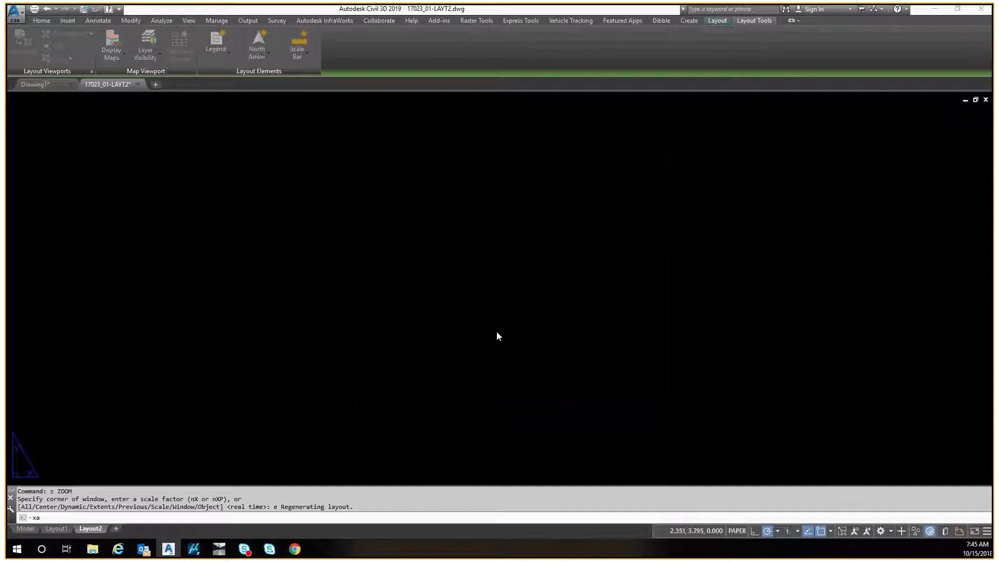
{"action": "left_click", "coordinate": [535, 375]}
{"action": "key", "text": "Escape"}
{"action": "scroll", "coordinate": [375, 365], "scroll_direction": "up", "scroll_amount": 5}
{"action": "type", "text": "z"}
{"action": "key", "text": "Return"}
{"action": "type", "text": "e"}
{"action": "key", "text": "Return"}
{"action": "left_click", "coordinate": [342, 264]}
{"action": "left_click", "coordinate": [104, 339]}
{"action": "key", "text": "Escape"}
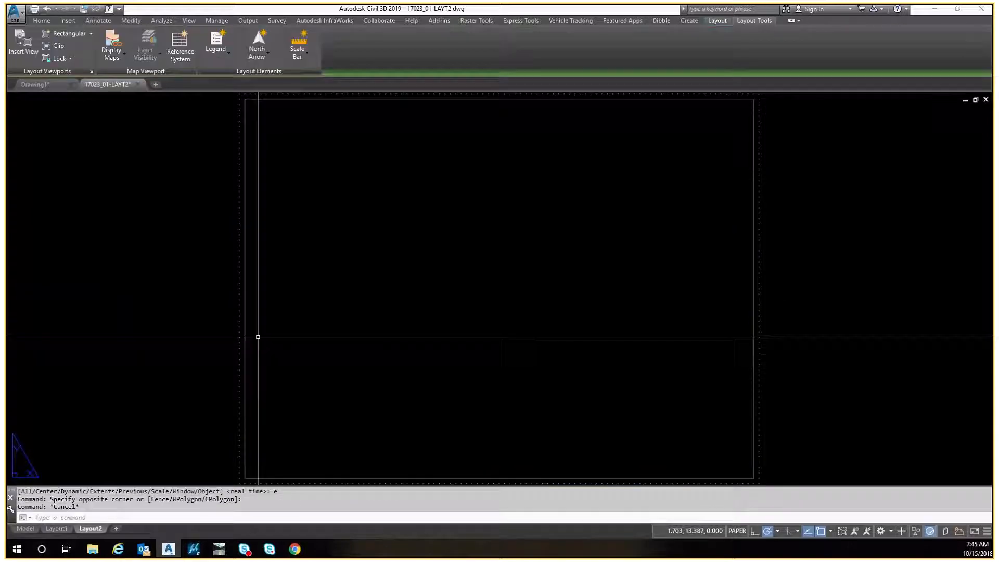
{"action": "left_click", "coordinate": [277, 289]}
{"action": "left_click", "coordinate": [127, 328]}
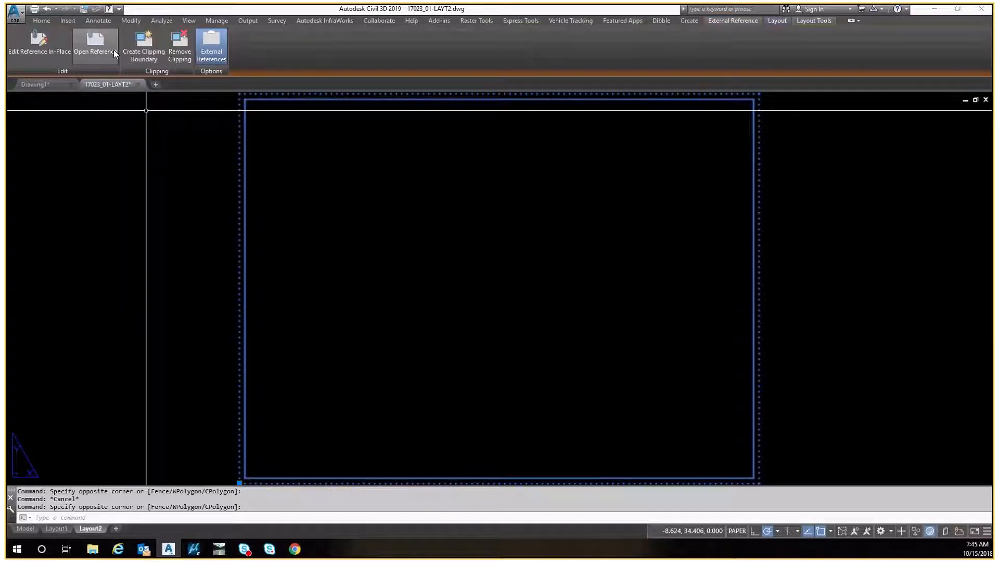
{"action": "key", "text": "Delete"}
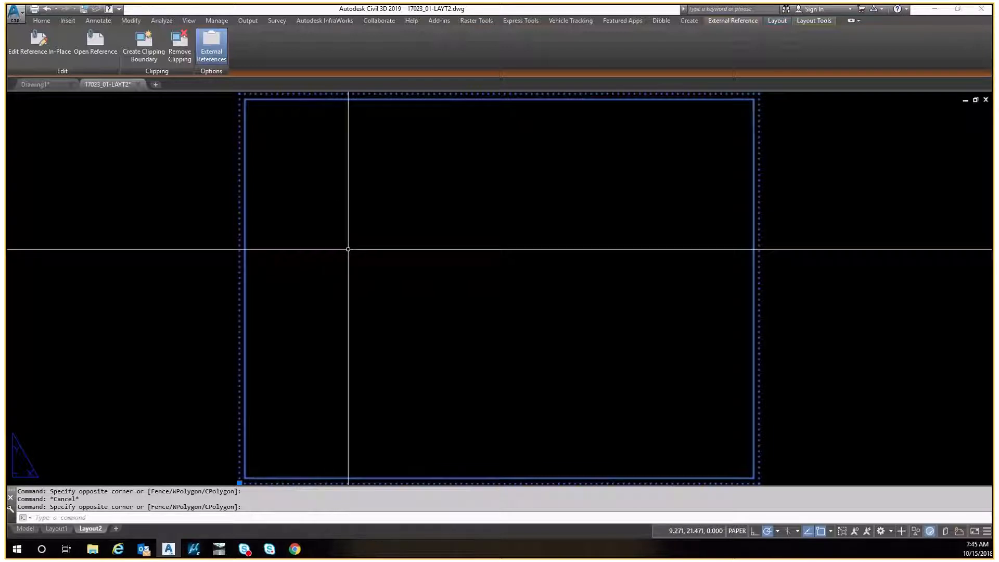
{"action": "key", "text": "Escape"}
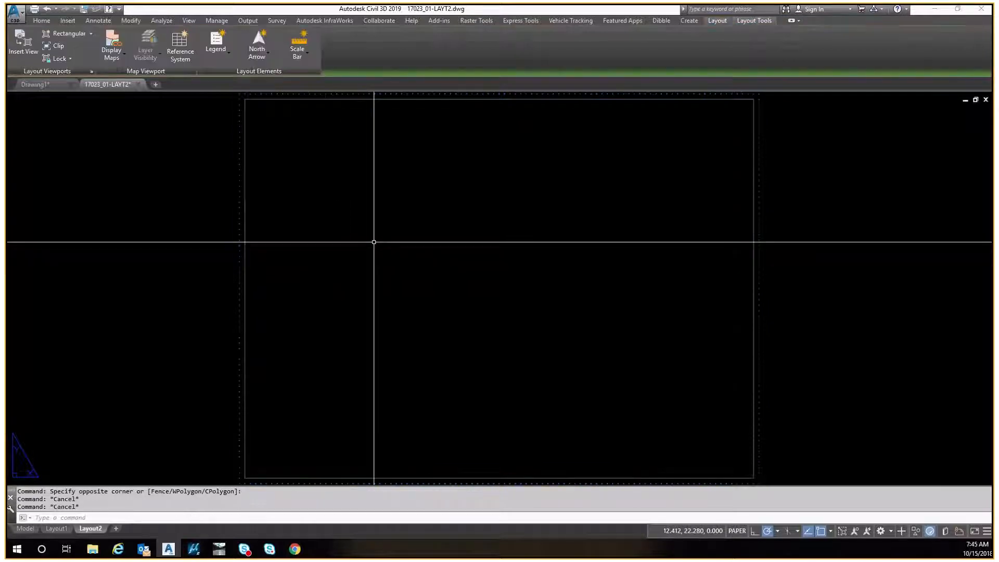
{"action": "key", "text": "Escape"}
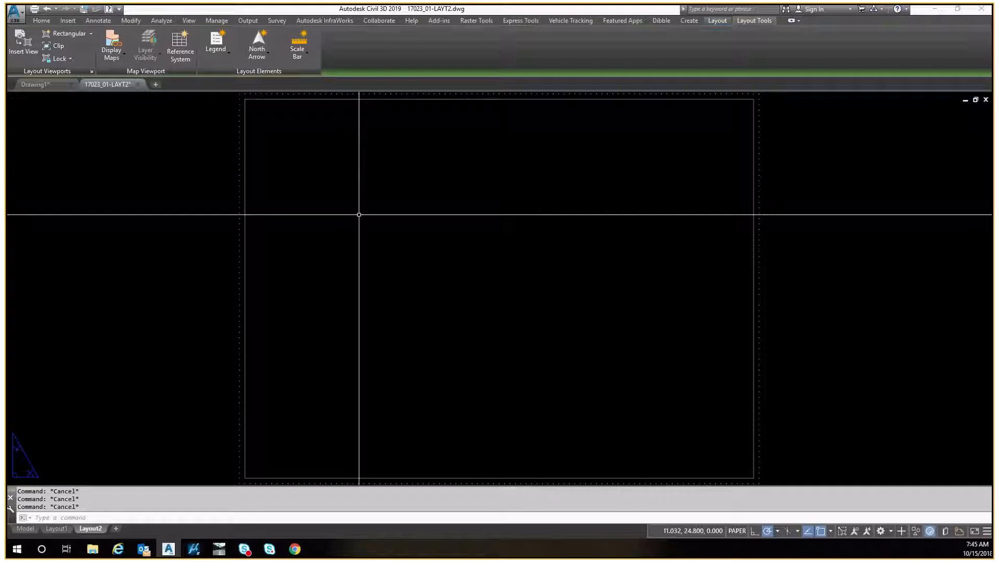
Create a wide rectangular viewport inside the exhibit border, leaving a margin on all sides
{"action": "type", "text": "mview"}
{"action": "key", "text": "Return"}
{"action": "left_click", "coordinate": [301, 175]}
{"action": "left_click", "coordinate": [737, 393]}
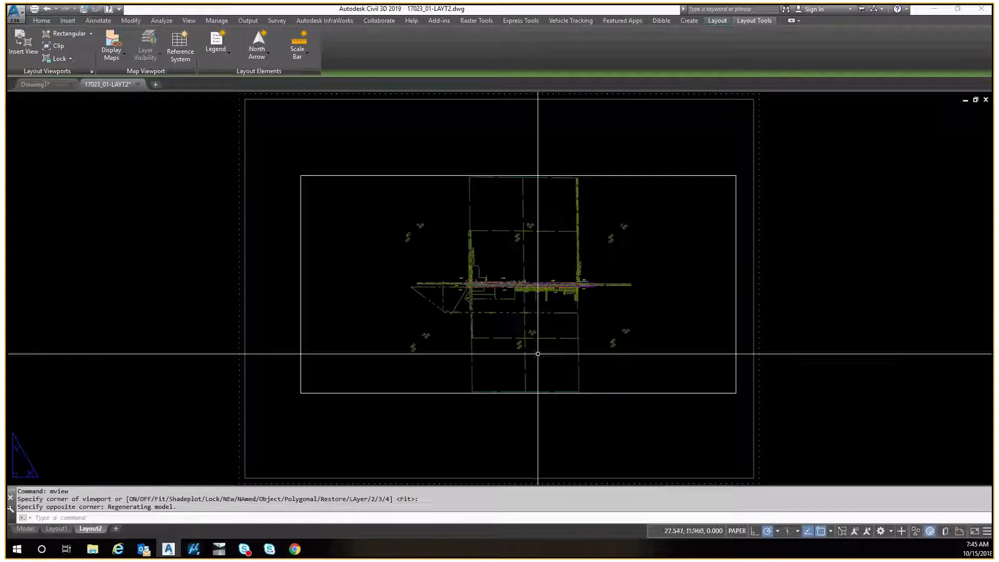
In model space, start a polyline at the centre of the small circle just northwest of survey point 112 in the intersection
{"action": "left_click", "coordinate": [27, 529]}
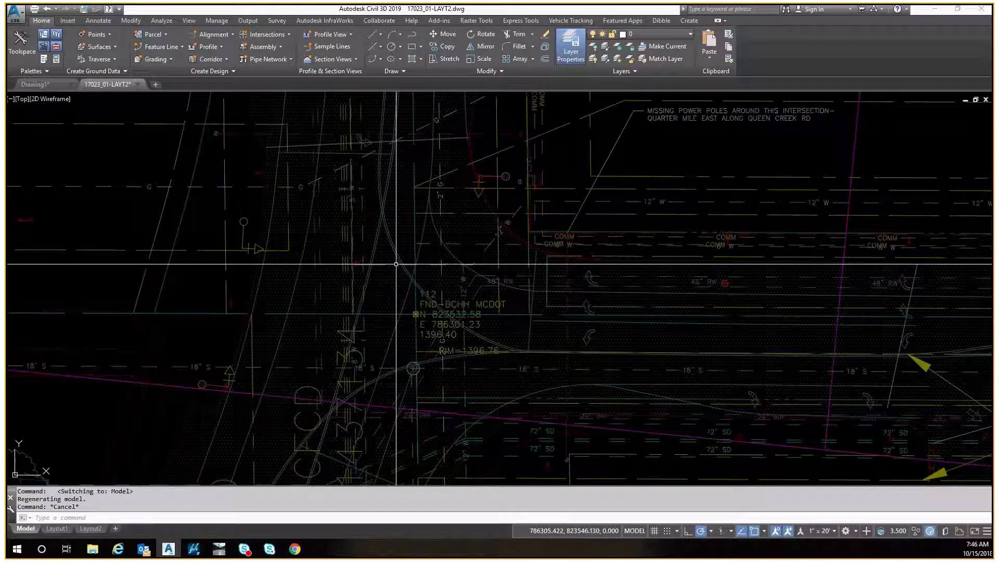
{"action": "middle_click_drag", "start_coordinate": [390, 234], "coordinate": [395, 278]}
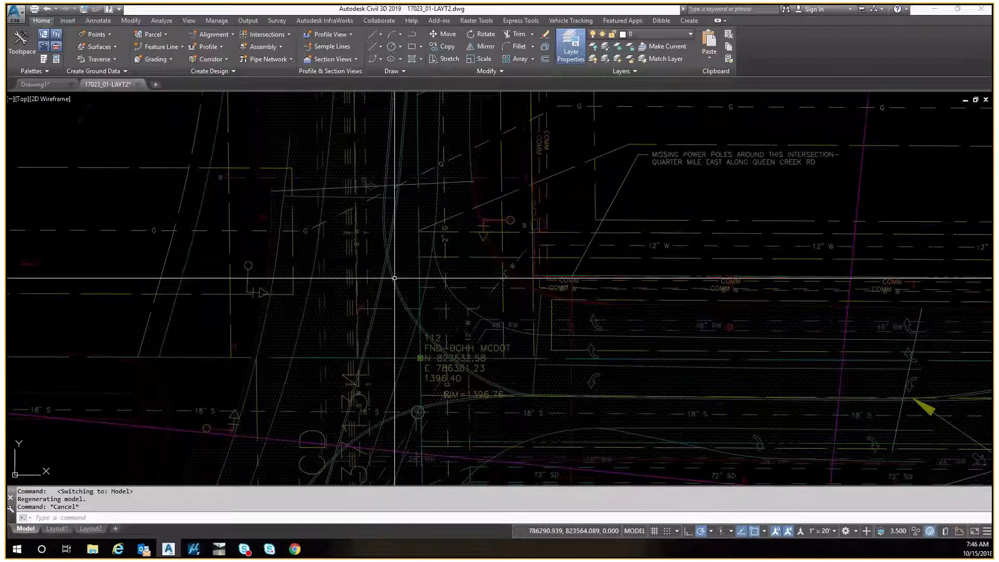
{"action": "scroll", "coordinate": [386, 314], "scroll_direction": "up", "scroll_amount": 2}
{"action": "scroll", "coordinate": [391, 285], "scroll_direction": "down", "scroll_amount": 4}
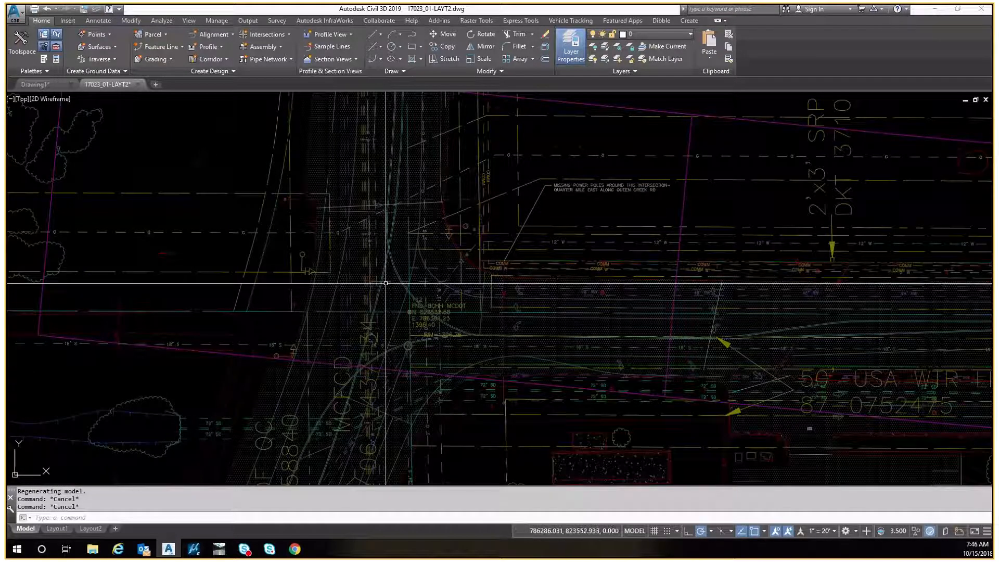
{"action": "scroll", "coordinate": [385, 283], "scroll_direction": "up", "scroll_amount": 4}
{"action": "middle_click_drag", "start_coordinate": [385, 283], "coordinate": [404, 228]}
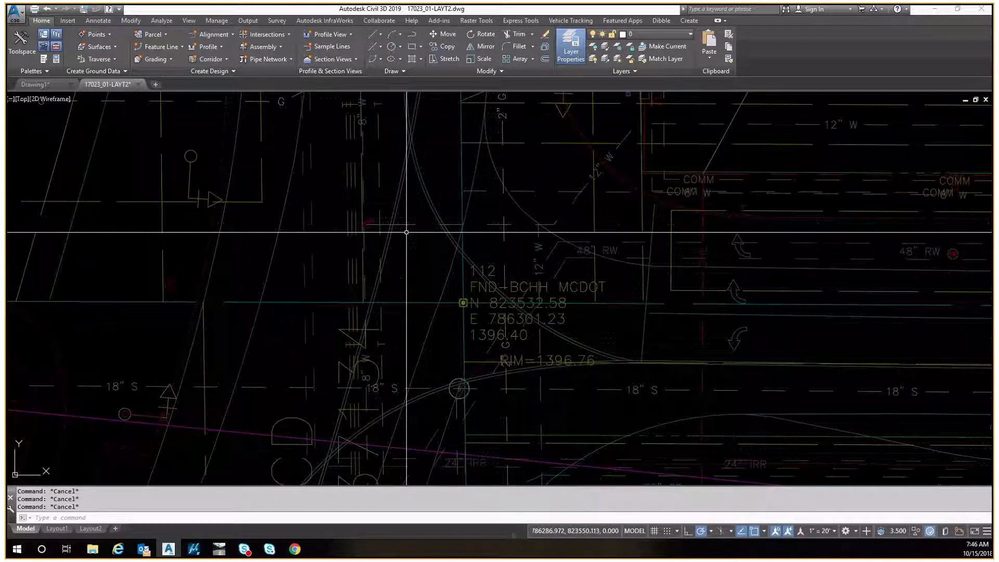
{"action": "scroll", "coordinate": [407, 232], "scroll_direction": "up", "scroll_amount": 2}
{"action": "type", "text": "pl"}
{"action": "key", "text": "Return"}
{"action": "scroll", "coordinate": [391, 225], "scroll_direction": "up", "scroll_amount": 2}
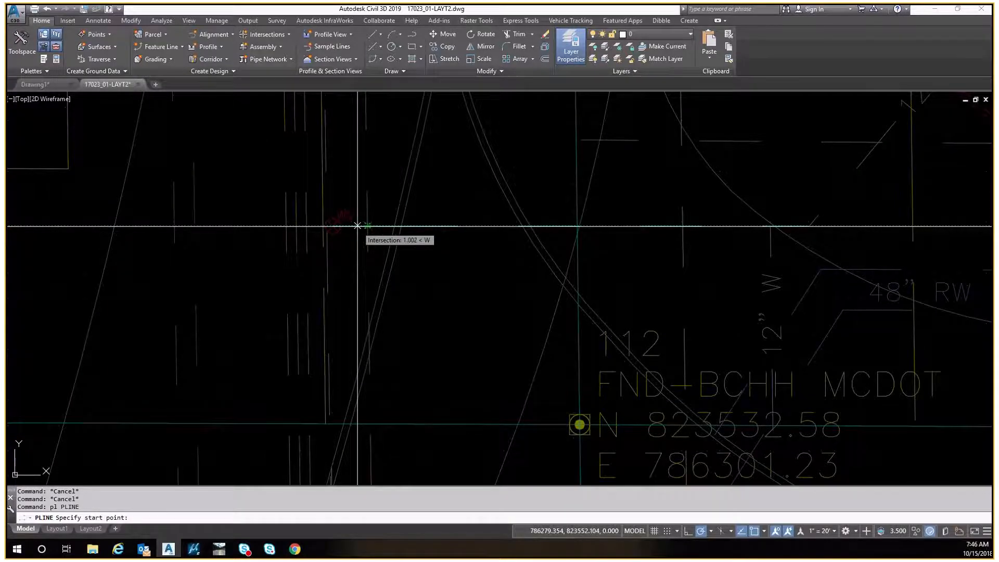
{"action": "scroll", "coordinate": [354, 226], "scroll_direction": "down", "scroll_amount": 7}
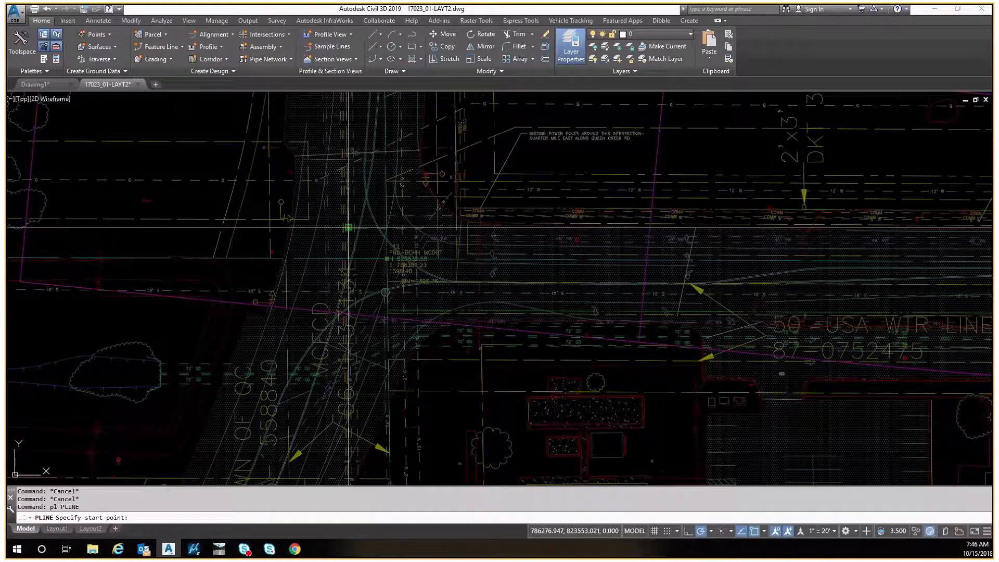
{"action": "scroll", "coordinate": [348, 227], "scroll_direction": "up", "scroll_amount": 9}
{"action": "right_click", "coordinate": [364, 238], "text": "shift"}
{"action": "key", "text": "c"}
{"action": "left_click", "coordinate": [363, 238]}
{"action": "scroll", "coordinate": [362, 214], "scroll_direction": "down", "scroll_amount": 6}
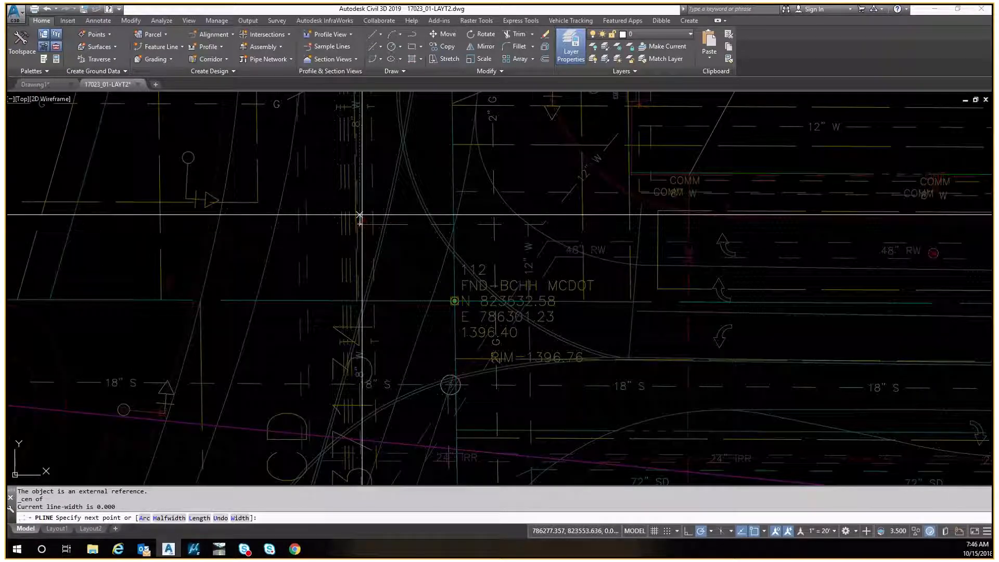
Draw the polyline segment 100 units due north from its start point and end the polyline
{"action": "middle_click_drag", "start_coordinate": [374, 100], "coordinate": [376, 254]}
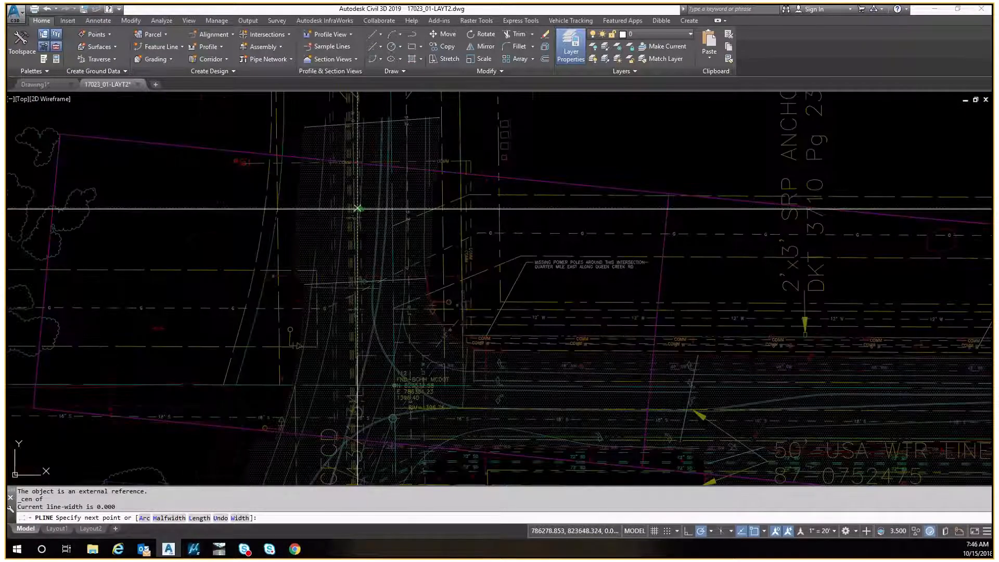
{"action": "scroll", "coordinate": [357, 222], "scroll_direction": "up", "scroll_amount": 4}
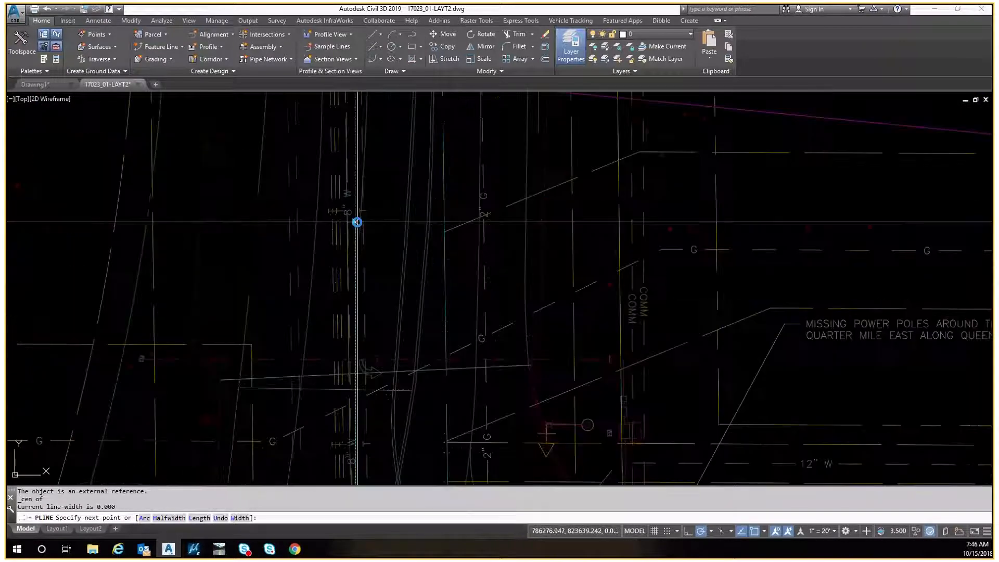
{"action": "scroll", "coordinate": [357, 222], "scroll_direction": "up", "scroll_amount": 3}
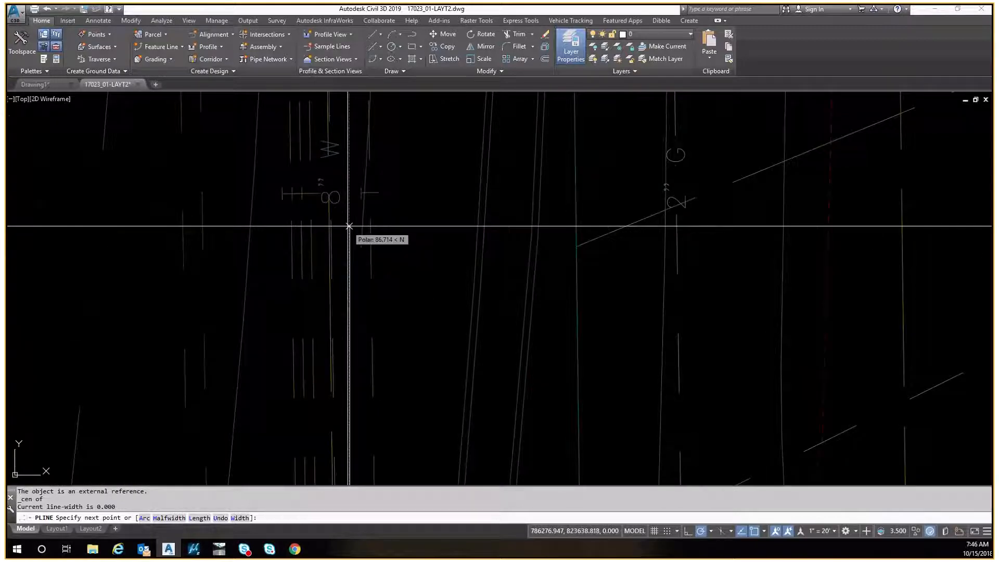
{"action": "scroll", "coordinate": [350, 226], "scroll_direction": "down", "scroll_amount": 3}
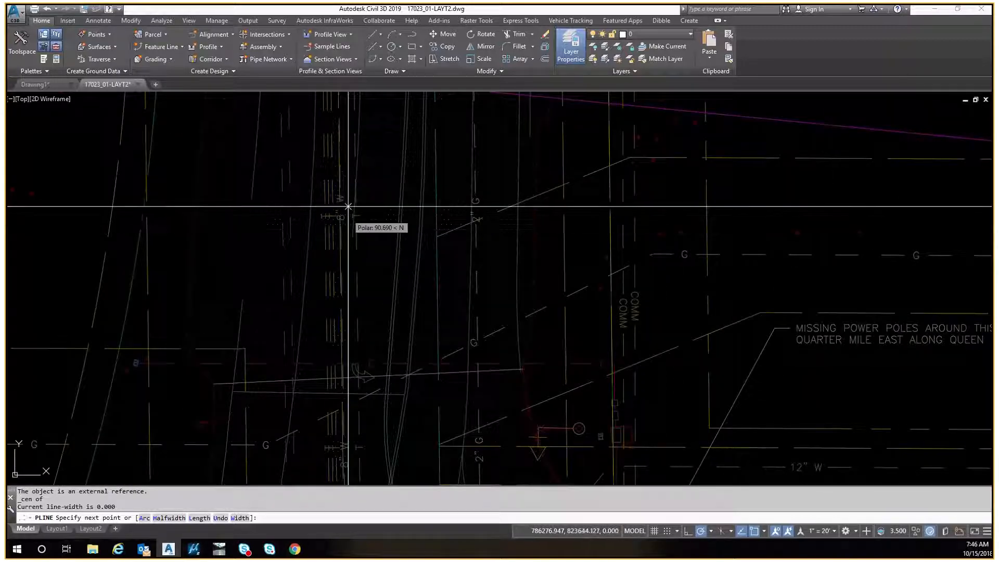
{"action": "type", "text": "100"}
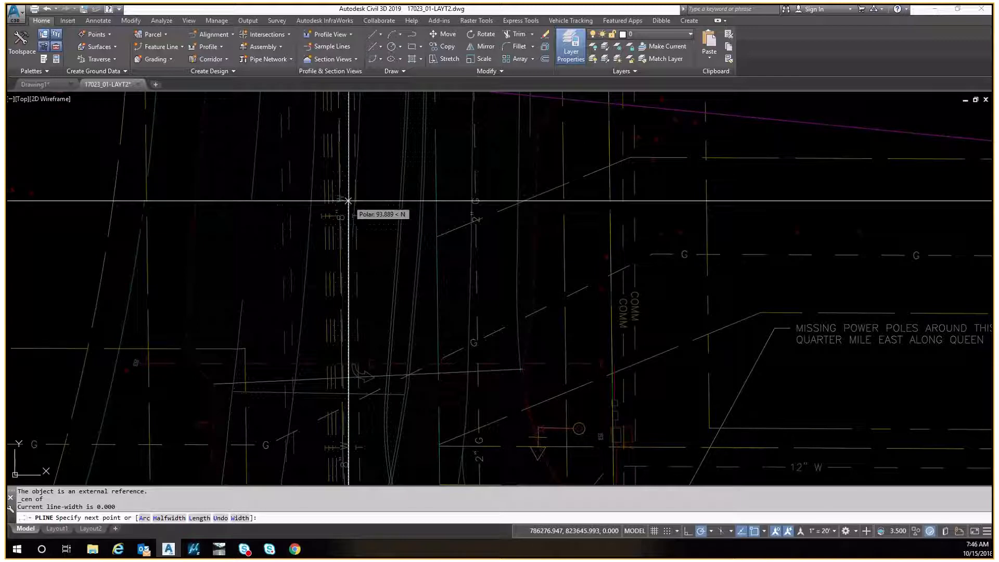
{"action": "key", "text": "Return"}
{"action": "scroll", "coordinate": [354, 224], "scroll_direction": "down", "scroll_amount": 2}
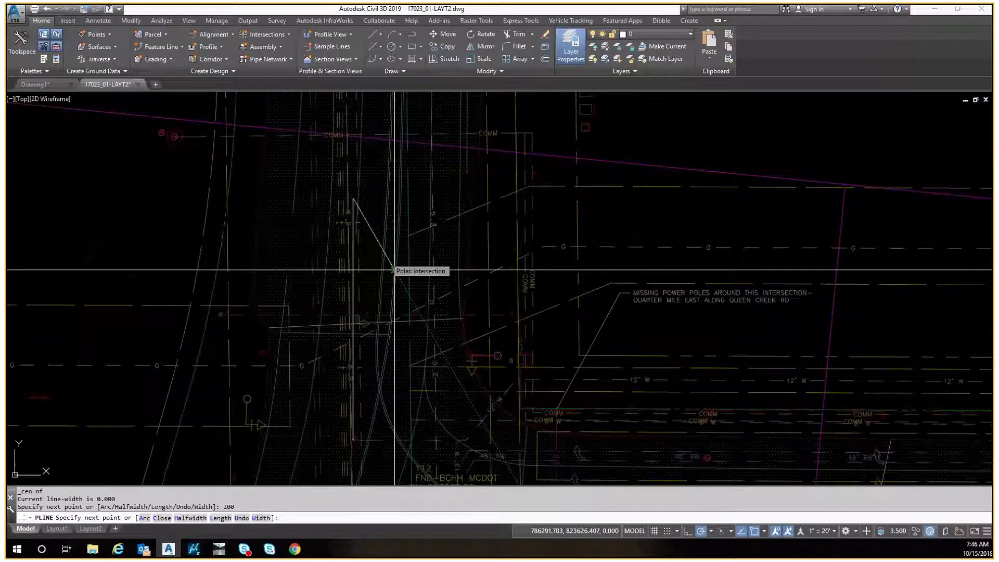
{"action": "key", "text": "Escape"}
{"action": "key", "text": "Escape"}
{"action": "key", "text": "Escape"}
Lengthen the new vertical line by 100 units at its south end
{"action": "middle_click_drag", "start_coordinate": [390, 391], "coordinate": [397, 183]}
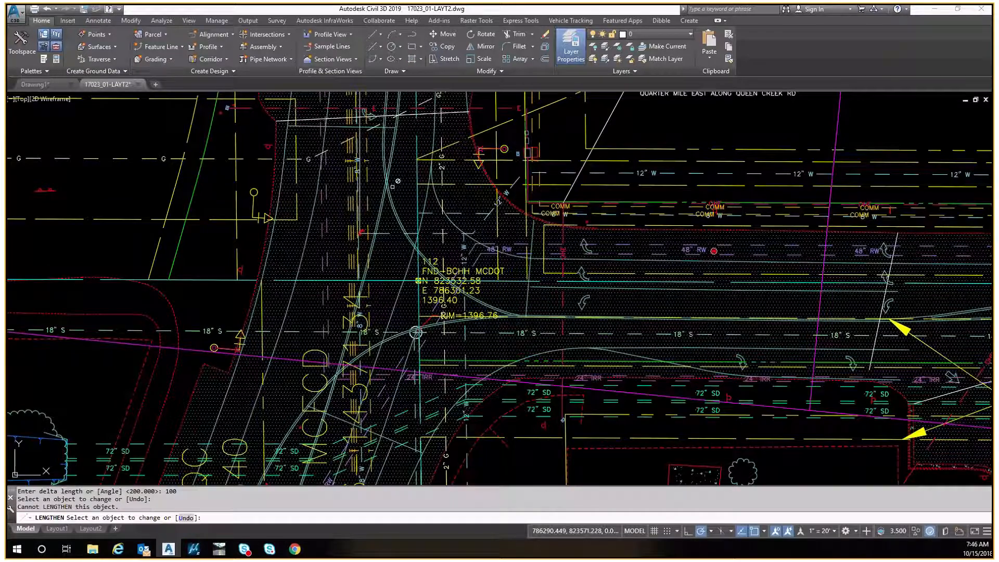
{"action": "left_click", "coordinate": [360, 224]}
{"action": "key", "text": "Escape"}
Offset the vertical line 100 units to both its west and east sides
{"action": "type", "text": "o"}
{"action": "key", "text": "Return"}
{"action": "type", "text": "100"}
{"action": "key", "text": "Return"}
{"action": "left_click", "coordinate": [359, 220]}
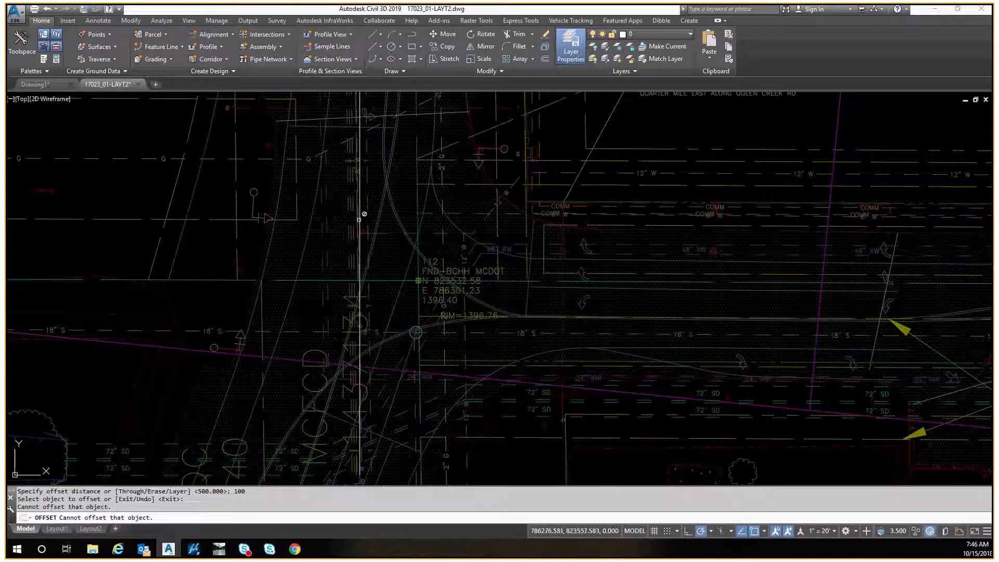
{"action": "left_click", "coordinate": [360, 220]}
{"action": "left_click", "coordinate": [335, 221]}
{"action": "left_click", "coordinate": [360, 224]}
{"action": "left_click", "coordinate": [398, 220]}
{"action": "key", "text": "Escape"}
{"action": "scroll", "coordinate": [406, 219], "scroll_direction": "down", "scroll_amount": 4}
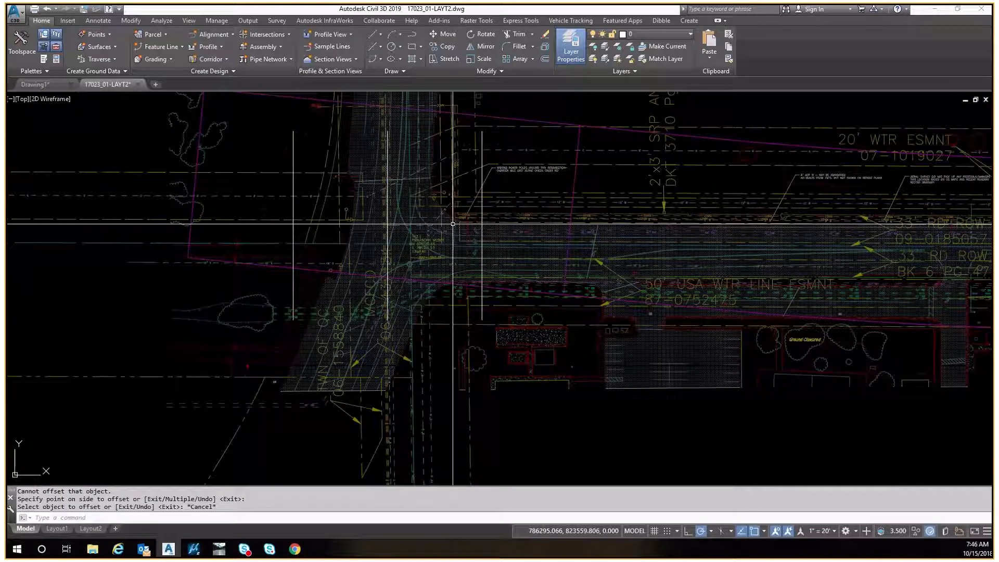
Erase the original vertical centre line between the two offset lines
{"action": "left_click", "coordinate": [388, 215]}
{"action": "type", "text": "e"}
{"action": "key", "text": "Return"}
{"action": "key", "text": "Escape"}
Draw a polyline joining the north endpoints of the two offset lines
{"action": "middle_click_drag", "start_coordinate": [381, 196], "coordinate": [369, 215]}
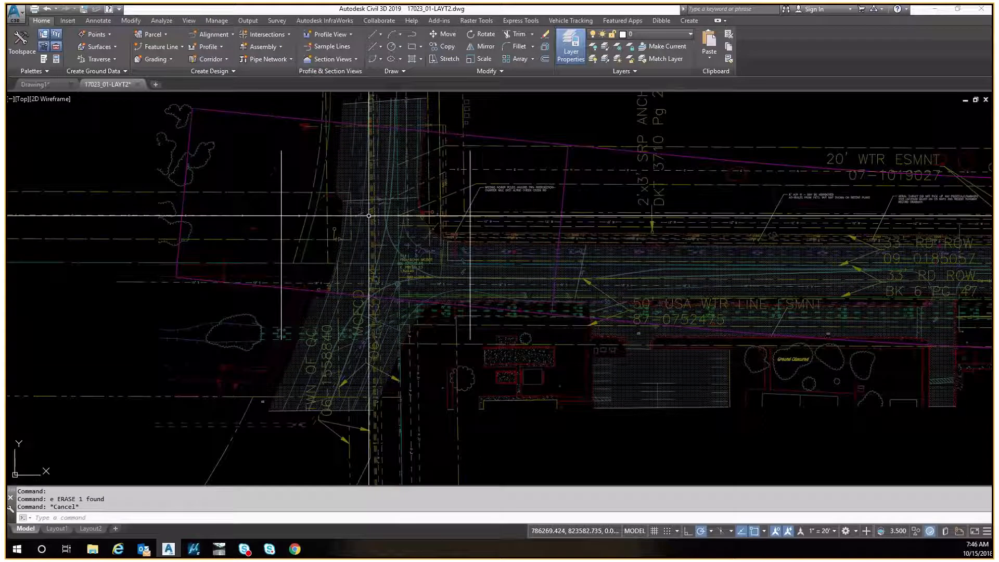
{"action": "type", "text": "pl"}
{"action": "key", "text": "Return"}
{"action": "left_click", "coordinate": [282, 151]}
{"action": "right_click", "coordinate": [379, 165], "text": "shift"}
{"action": "left_click", "coordinate": [397, 235]}
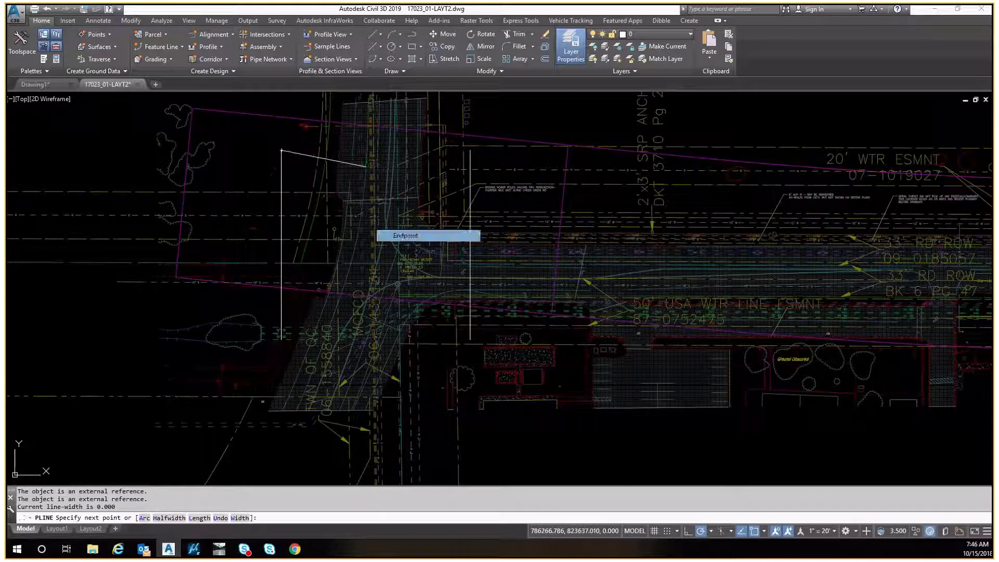
{"action": "left_click", "coordinate": [470, 151]}
{"action": "key", "text": "Escape"}
{"action": "key", "text": "Return"}
{"action": "right_click", "coordinate": [289, 302], "text": "shift"}
{"action": "left_click", "coordinate": [312, 130]}
{"action": "left_click", "coordinate": [282, 303]}
{"action": "scroll", "coordinate": [282, 304], "scroll_direction": "up", "scroll_amount": 4}
{"action": "key", "text": "Escape"}
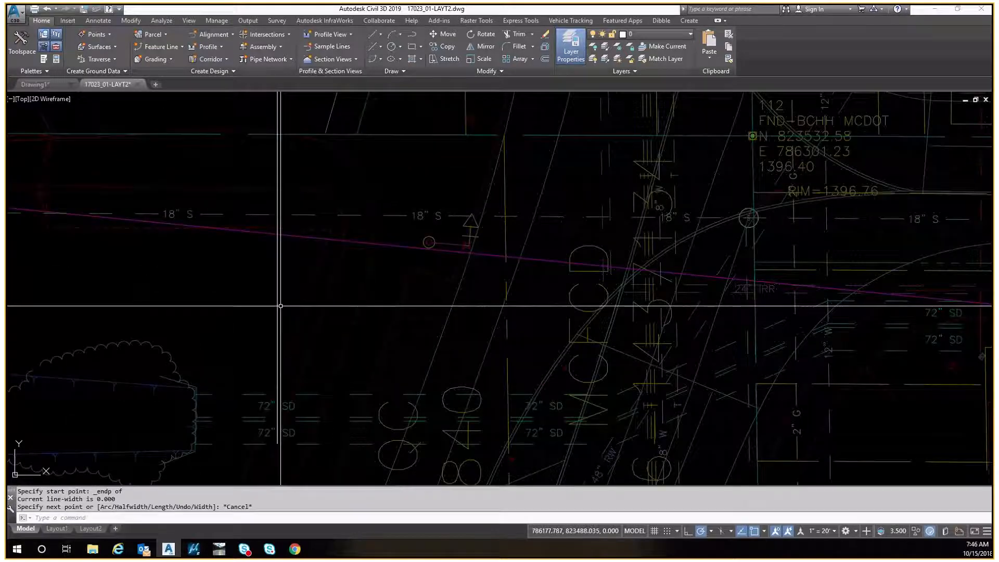
Draw a polyline joining the south endpoints of the two offset lines to complete the square
{"action": "key", "text": "Return"}
{"action": "left_click", "coordinate": [277, 444]}
{"action": "middle_click_drag", "start_coordinate": [780, 338], "coordinate": [315, 281]}
{"action": "key", "text": "Escape"}
Join the four edges of the square around the intersection into one polyline with zero fuzz distance
{"action": "scroll", "coordinate": [584, 289], "scroll_direction": "down", "scroll_amount": 5}
{"action": "left_click", "coordinate": [437, 160]}
{"action": "left_click", "coordinate": [599, 332]}
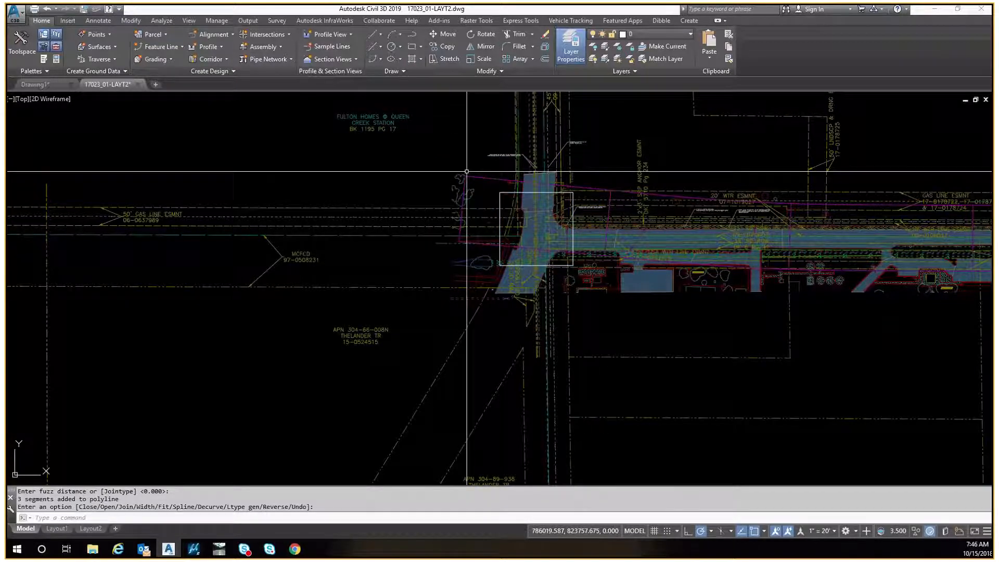
{"action": "key", "text": "Escape"}
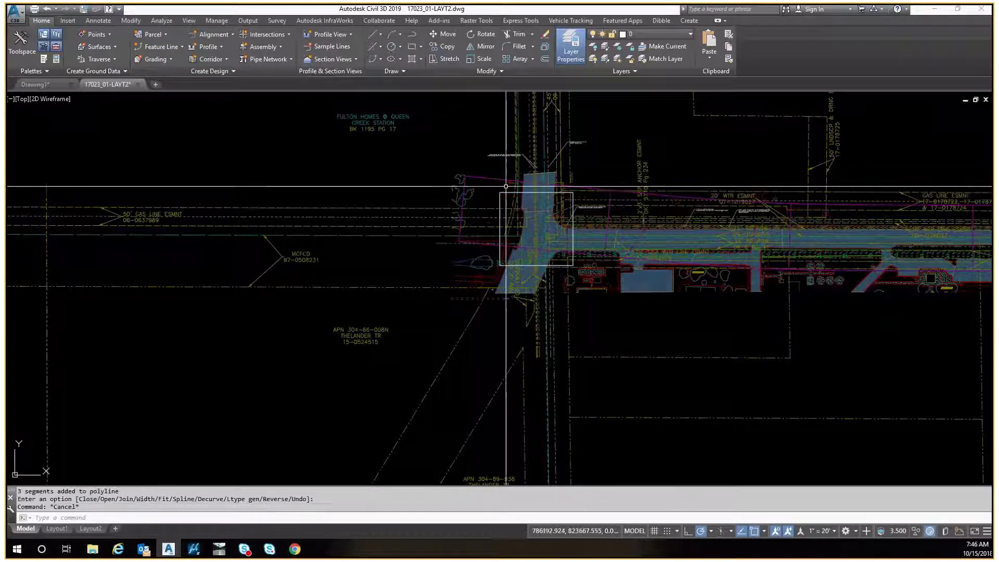
{"action": "type", "text": "ma"}
{"action": "key", "text": "Return"}
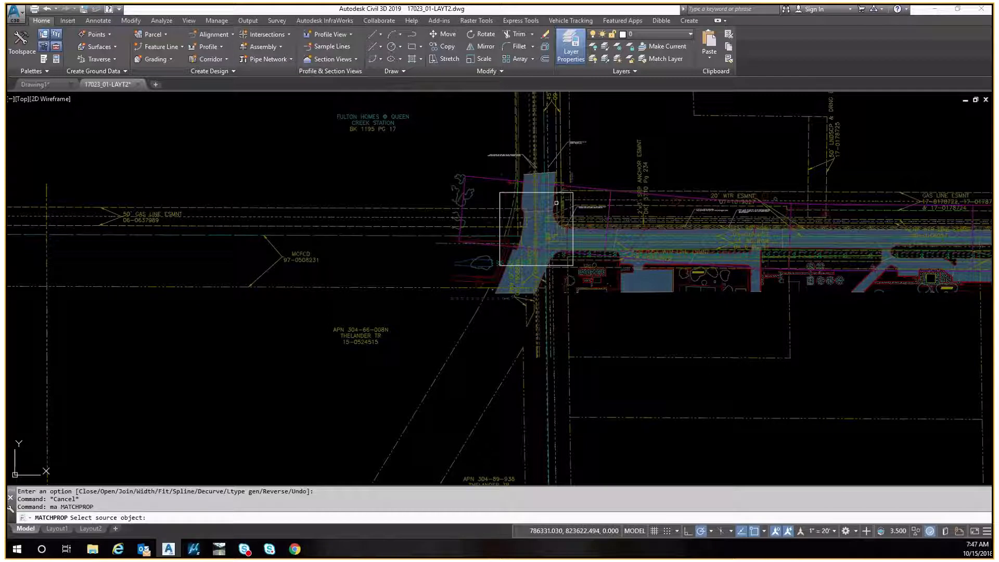
{"action": "left_click", "coordinate": [517, 208]}
{"action": "key", "text": "Escape"}
{"action": "key", "text": "Escape"}
Send the base map external reference to the back of the display order
{"action": "scroll", "coordinate": [508, 181], "scroll_direction": "up", "scroll_amount": 6}
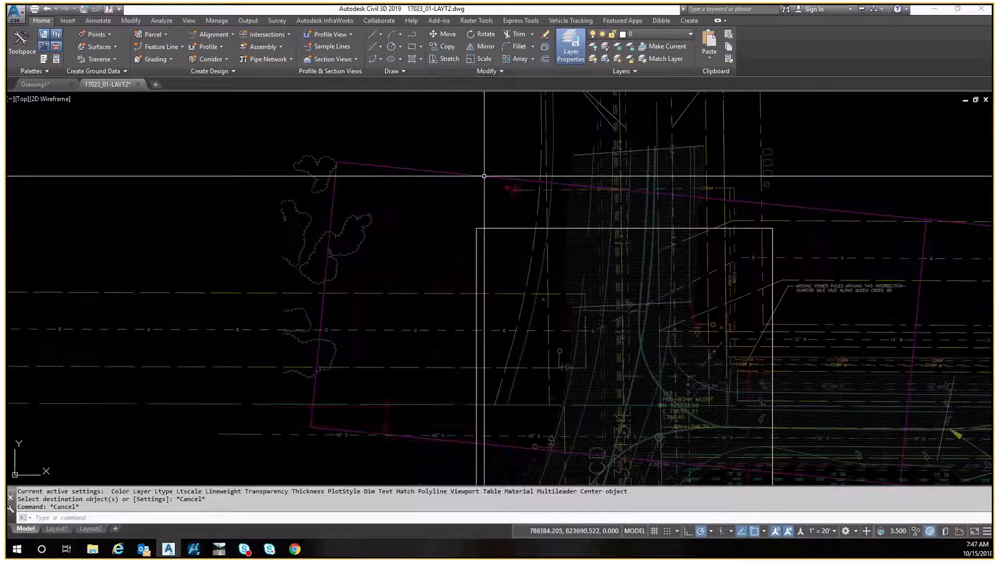
{"action": "left_click", "coordinate": [484, 176]}
{"action": "right_click", "coordinate": [476, 197]}
{"action": "mouse_move", "coordinate": [534, 274]}
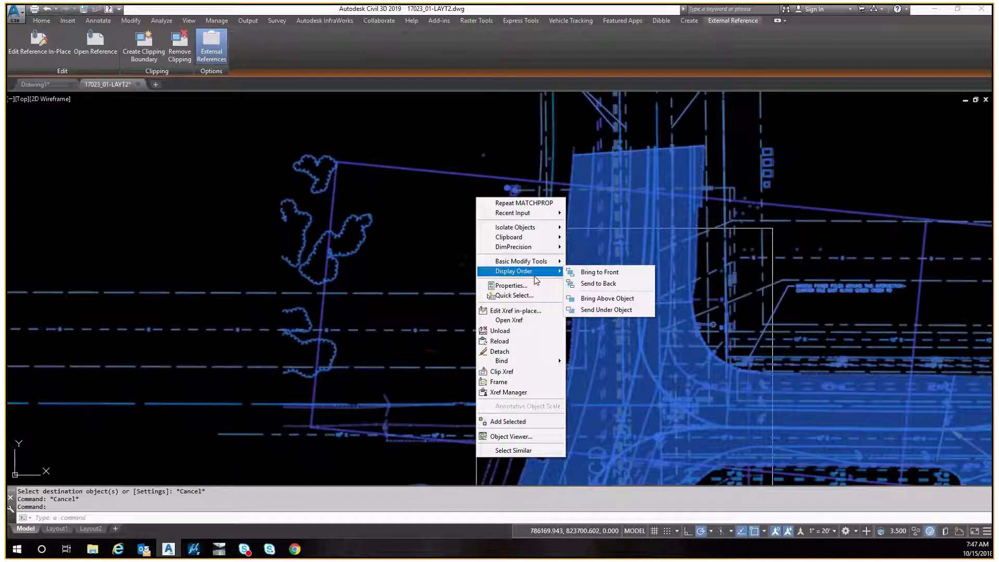
{"action": "left_click", "coordinate": [599, 284]}
{"action": "key", "text": "Escape"}
Match the properties of the magenta layout box to the new square around the intersection
{"action": "type", "text": "ma"}
{"action": "key", "text": "Return"}
{"action": "left_click", "coordinate": [418, 170]}
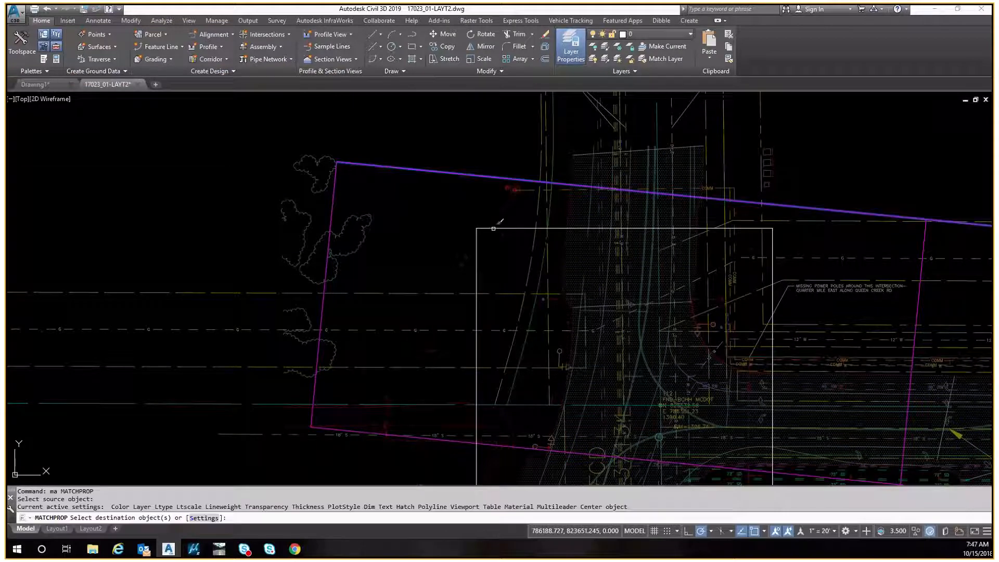
{"action": "left_click", "coordinate": [493, 228]}
{"action": "key", "text": "Escape"}
Select the new square box to check its layer, and clear the selection
{"action": "scroll", "coordinate": [536, 226], "scroll_direction": "down", "scroll_amount": 4}
{"action": "middle_click_drag", "start_coordinate": [608, 254], "coordinate": [416, 228]}
{"action": "left_click", "coordinate": [433, 216]}
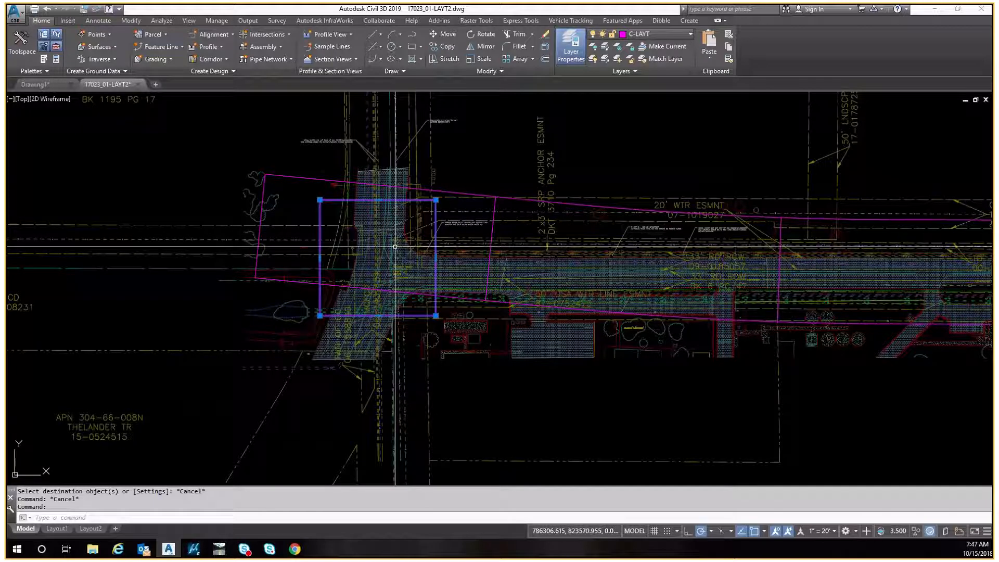
{"action": "scroll", "coordinate": [423, 244], "scroll_direction": "up", "scroll_amount": 2}
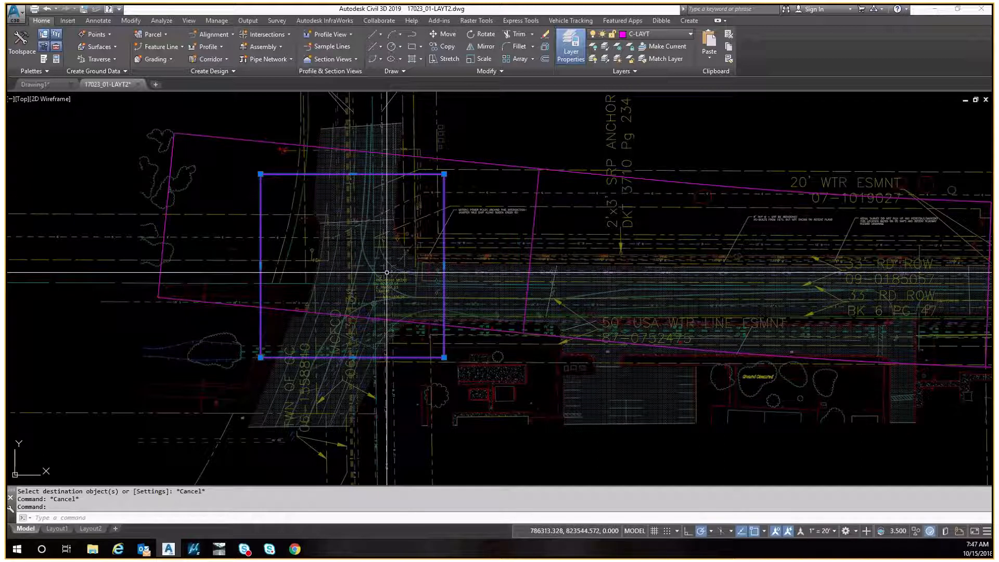
{"action": "key", "text": "Escape"}
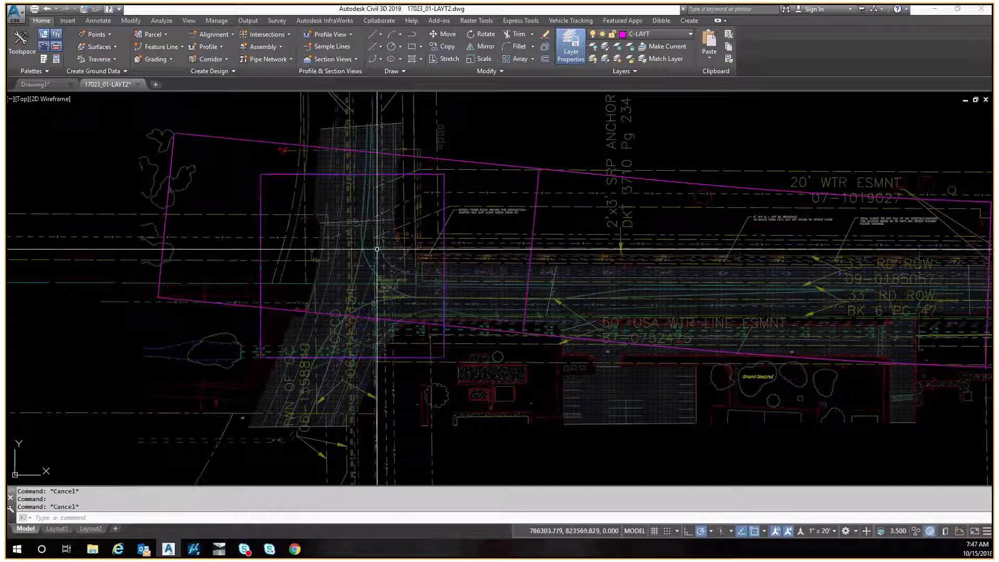
{"action": "key", "text": "Escape"}
Open Layout2, activate the viewport's model space, and frame the square intersection box inside the viewport
{"action": "left_click", "coordinate": [90, 528]}
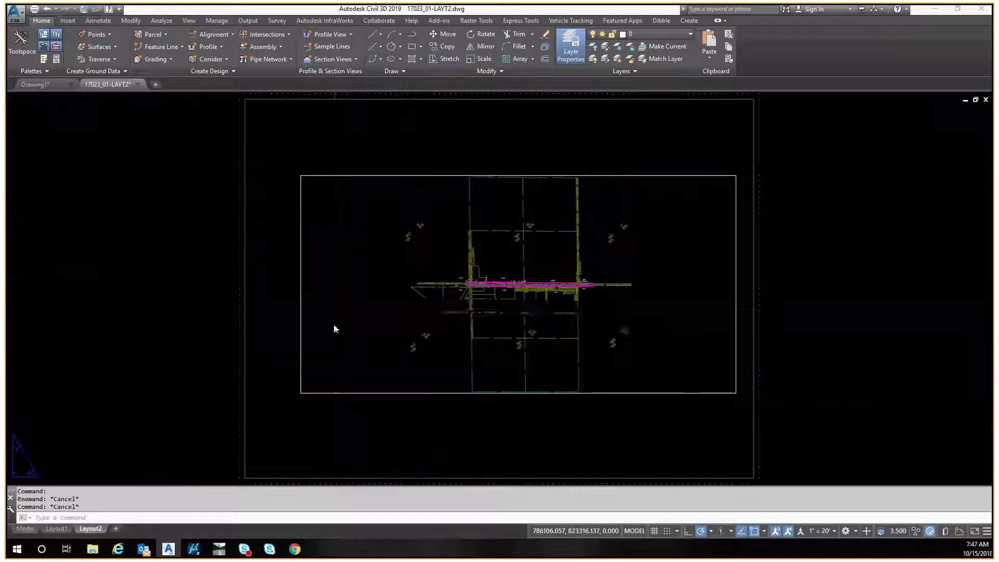
{"action": "middle_click_drag", "start_coordinate": [461, 139], "coordinate": [405, 177]}
{"action": "key", "text": "Escape"}
{"action": "key", "text": "Escape"}
{"action": "left_click", "coordinate": [399, 176]}
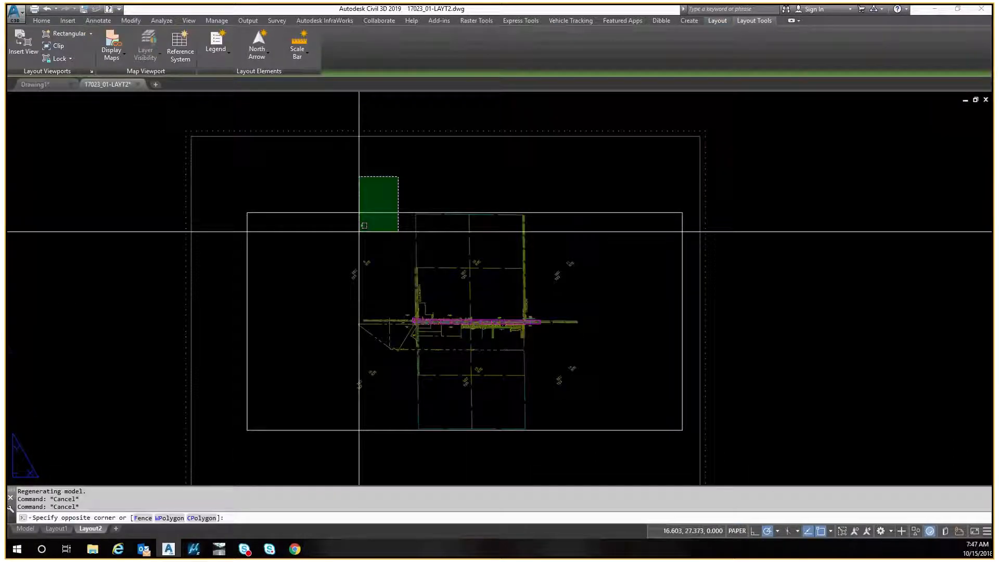
{"action": "left_click", "coordinate": [360, 230]}
{"action": "middle_click_drag", "start_coordinate": [474, 312], "coordinate": [451, 188]}
{"action": "double_click", "coordinate": [448, 189]}
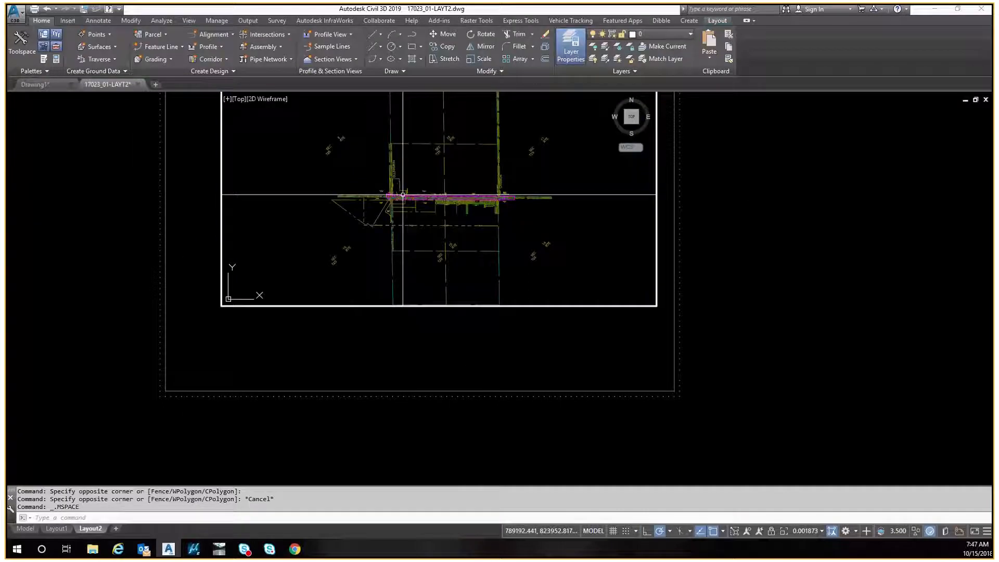
{"action": "scroll", "coordinate": [416, 198], "scroll_direction": "up", "scroll_amount": 5}
{"action": "scroll", "coordinate": [517, 186], "scroll_direction": "up", "scroll_amount": 2}
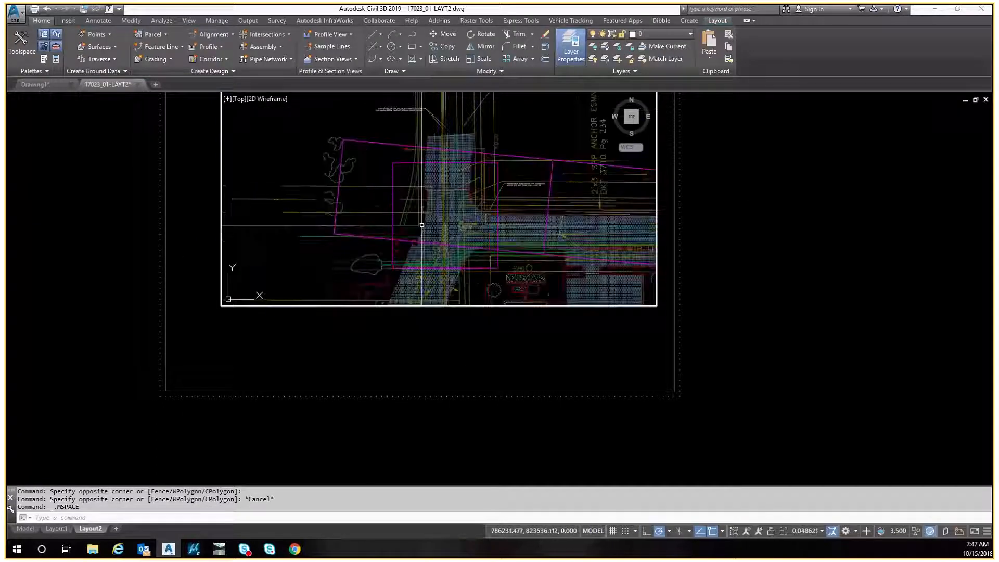
{"action": "scroll", "coordinate": [428, 182], "scroll_direction": "up", "scroll_amount": 2}
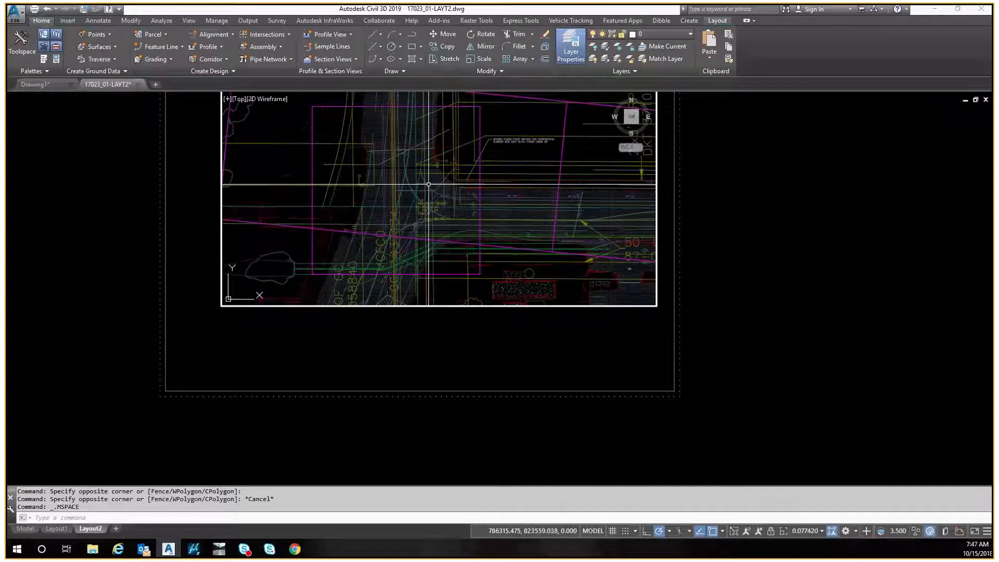
{"action": "middle_click_drag", "start_coordinate": [428, 184], "coordinate": [453, 186]}
Return to paper space, select the viewport in Layout2, and set its scale to 1"=5'
{"action": "double_click", "coordinate": [663, 205]}
{"action": "key", "text": "Escape"}
{"action": "middle_click_drag", "start_coordinate": [663, 205], "coordinate": [596, 313]}
{"action": "left_click", "coordinate": [562, 174]}
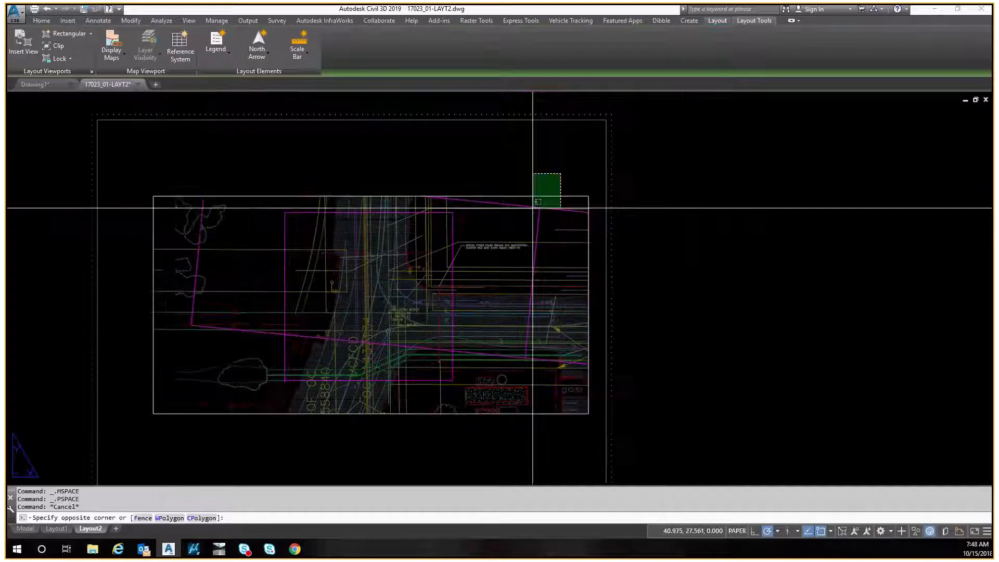
{"action": "left_click", "coordinate": [531, 209]}
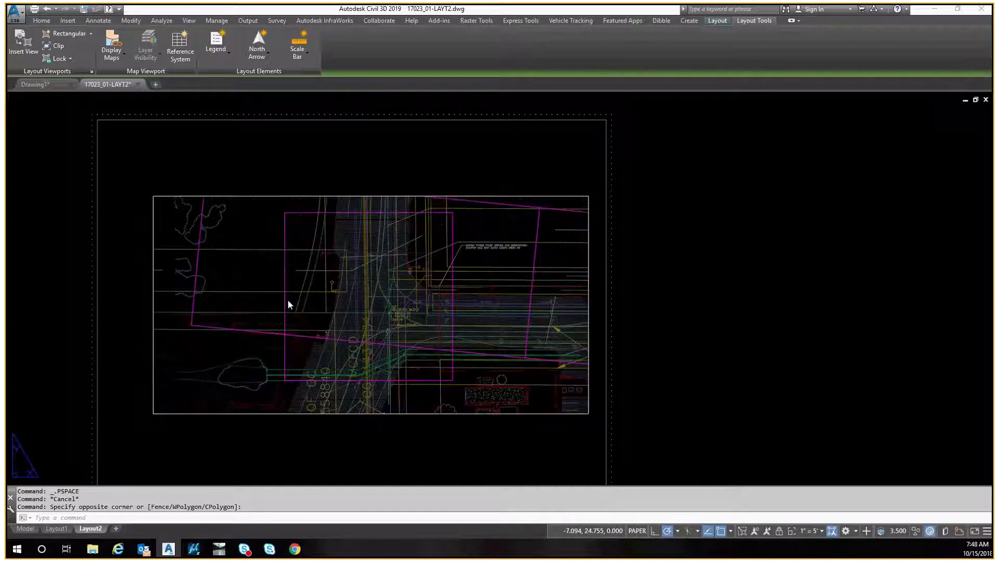
{"action": "scroll", "coordinate": [373, 185], "scroll_direction": "down", "scroll_amount": 2}
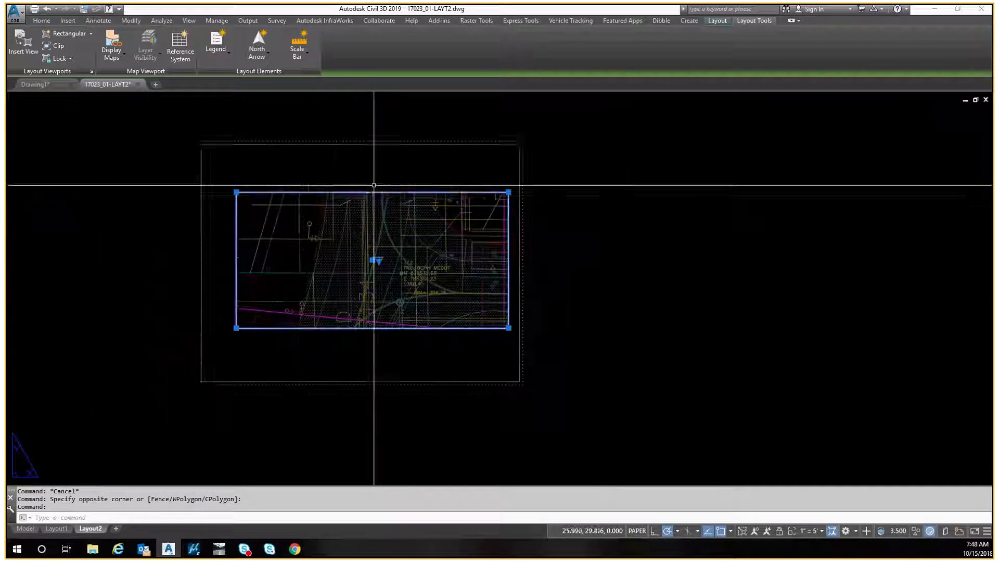
Set the viewport scale to 1"=10' and stretch its corner grips to resize the frame roughly
{"action": "middle_click_drag", "start_coordinate": [373, 185], "coordinate": [400, 204]}
{"action": "left_click", "coordinate": [263, 211]}
{"action": "left_click", "coordinate": [198, 143]}
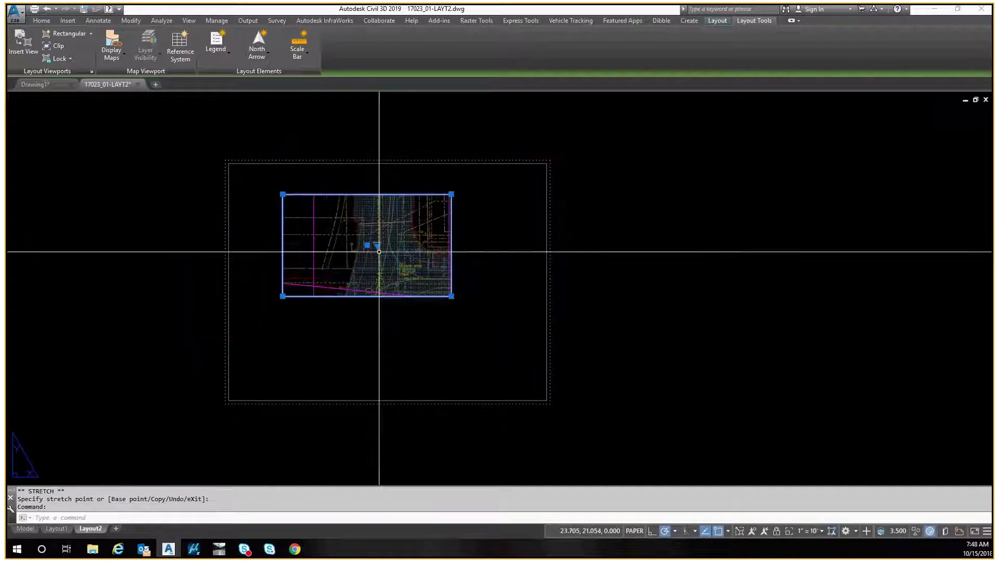
Stretch the viewport's upper-left corner to the endpoint at the square intersection box's upper-left corner
{"action": "left_click", "coordinate": [283, 195]}
{"action": "scroll", "coordinate": [317, 205], "scroll_direction": "up", "scroll_amount": 4}
{"action": "right_click", "coordinate": [303, 199], "text": "shift"}
{"action": "left_click", "coordinate": [334, 267]}
{"action": "left_click", "coordinate": [306, 162]}
Stretch the viewport's lower-right corner to the endpoint at the square intersection box's lower-right corner, and clear the selection
{"action": "middle_click_drag", "start_coordinate": [442, 359], "coordinate": [300, 192]}
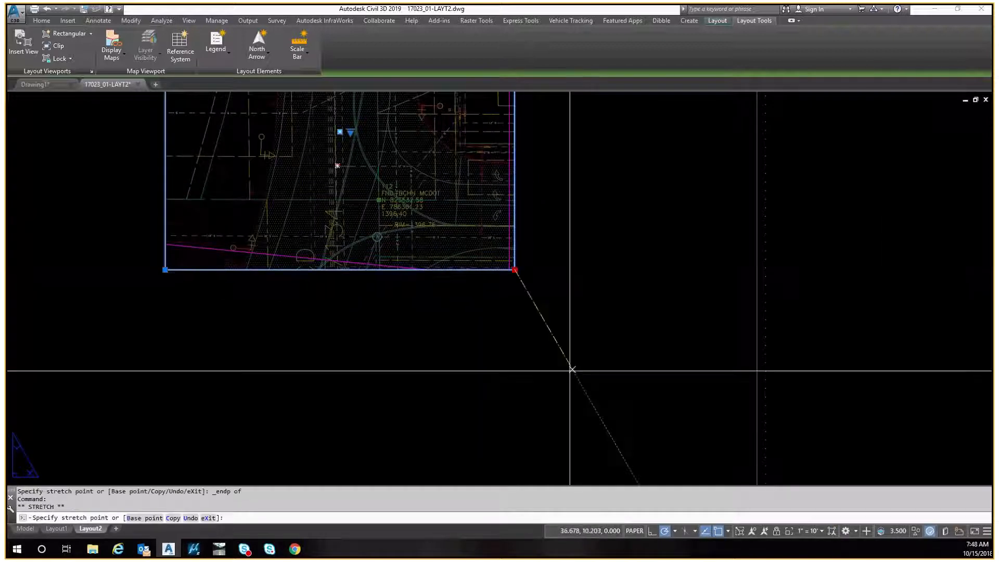
{"action": "left_click", "coordinate": [577, 376]}
{"action": "left_click", "coordinate": [576, 376]}
{"action": "scroll", "coordinate": [506, 314], "scroll_direction": "up", "scroll_amount": 2}
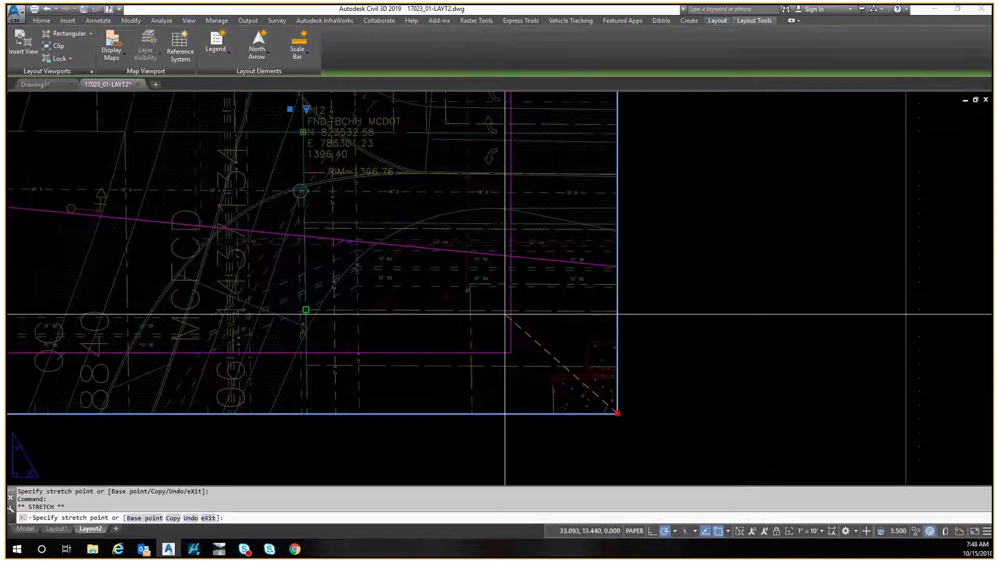
{"action": "scroll", "coordinate": [505, 314], "scroll_direction": "up", "scroll_amount": 2}
{"action": "right_click", "coordinate": [505, 314], "text": "shift"}
{"action": "left_click", "coordinate": [535, 383]}
{"action": "left_click", "coordinate": [514, 376]}
{"action": "scroll", "coordinate": [508, 302], "scroll_direction": "down", "scroll_amount": 6}
{"action": "middle_click_drag", "start_coordinate": [559, 273], "coordinate": [474, 309]}
{"action": "key", "text": "Escape"}
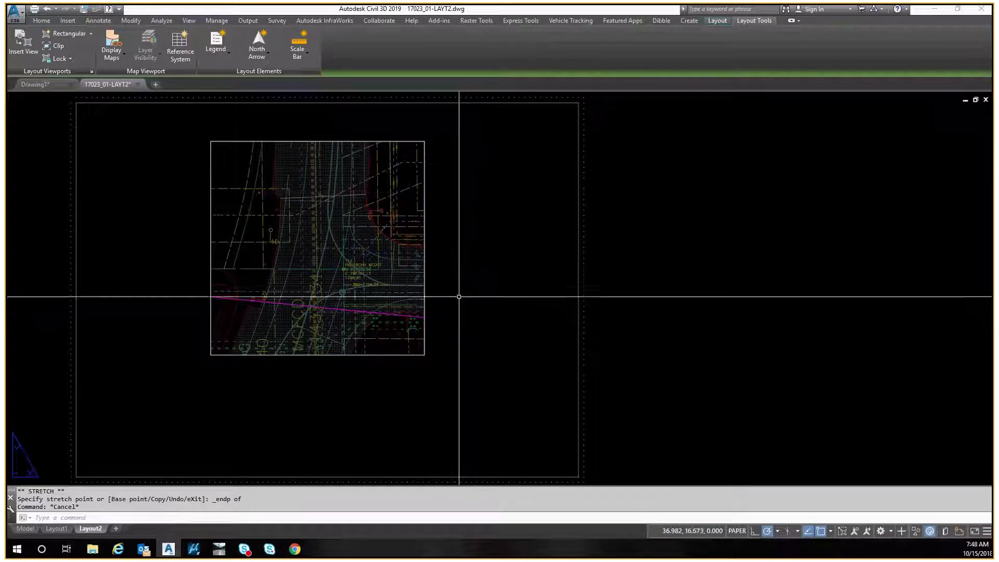
Move the viewport from the midpoint of its top edge to the midpoint of the sheet border's top edge
{"action": "middle_click_drag", "start_coordinate": [222, 191], "coordinate": [225, 234]}
{"action": "mouse_move", "coordinate": [391, 321]}
{"action": "middle_mouse_down"}
{"action": "mouse_move", "coordinate": [388, 259]}
{"action": "mouse_move", "coordinate": [387, 342]}
{"action": "mouse_move", "coordinate": [391, 316]}
{"action": "middle_mouse_up"}
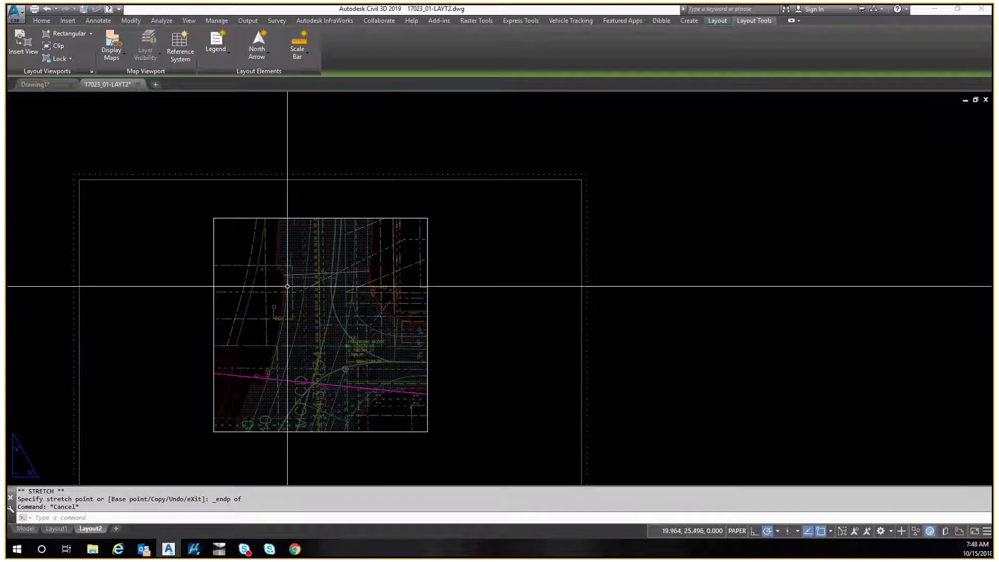
{"action": "key", "text": "Escape"}
{"action": "type", "text": "m"}
{"action": "key", "text": "space"}
{"action": "left_click", "coordinate": [347, 236]}
{"action": "left_click", "coordinate": [336, 216]}
{"action": "key", "text": "space"}
{"action": "scroll", "coordinate": [329, 218], "scroll_direction": "up", "scroll_amount": 4}
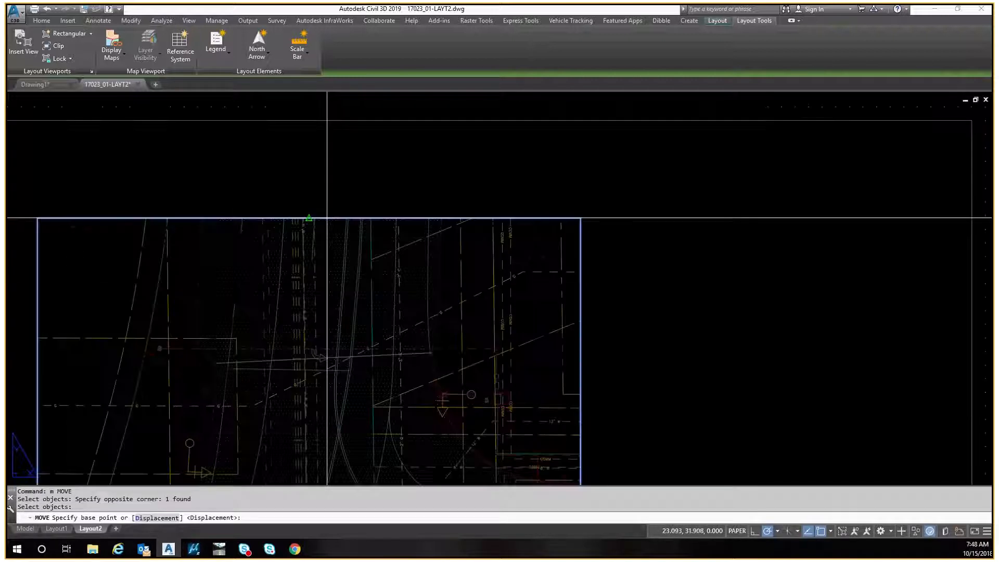
{"action": "left_click", "coordinate": [331, 215]}
{"action": "right_click", "coordinate": [335, 158], "text": "shift"}
{"action": "key", "text": "m"}
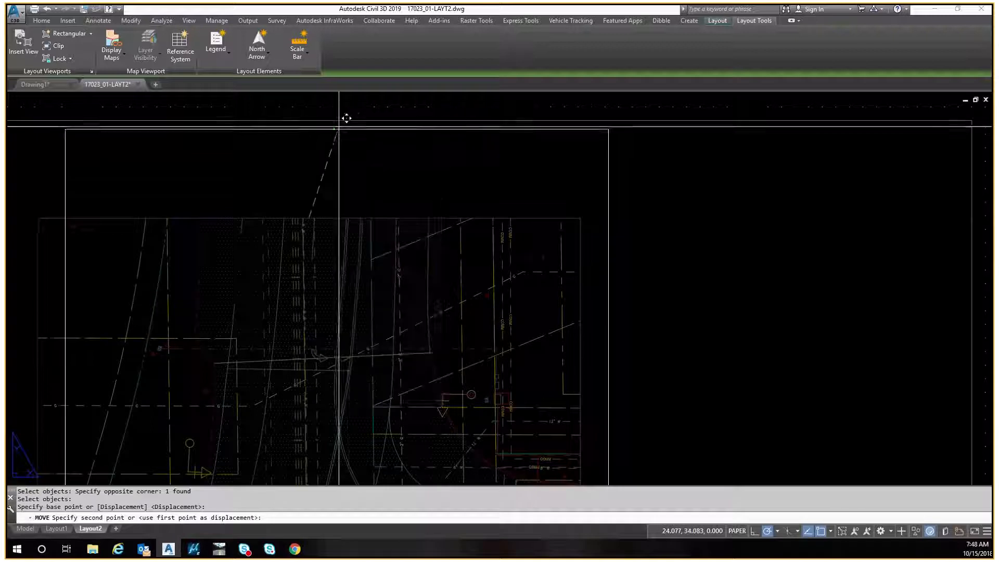
{"action": "left_click", "coordinate": [341, 125]}
{"action": "scroll", "coordinate": [342, 125], "scroll_direction": "down", "scroll_amount": 2}
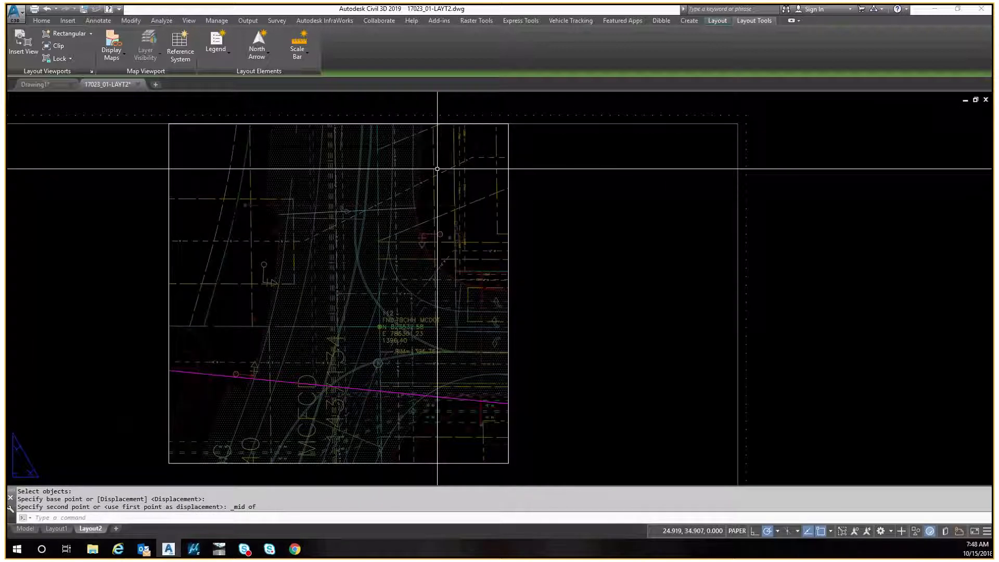
Draw a horizontal polyline guide from the midpoint of the sheet border's right edge across the viewport
{"action": "scroll", "coordinate": [347, 156], "scroll_direction": "down", "scroll_amount": 4}
{"action": "key", "text": "space"}
{"action": "left_click", "coordinate": [422, 192]}
{"action": "left_click", "coordinate": [408, 184]}
{"action": "key", "text": "Escape"}
{"action": "type", "text": "pl"}
{"action": "key", "text": "space"}
{"action": "left_click", "coordinate": [498, 259]}
{"action": "left_click", "coordinate": [223, 263]}
{"action": "key", "text": "Escape"}
Move the viewport by the midpoint of its right edge down onto the horizontal guide line to center it vertically on the sheet
{"action": "type", "text": "m"}
{"action": "key", "text": "space"}
{"action": "left_click", "coordinate": [432, 201]}
{"action": "left_click", "coordinate": [405, 209]}
{"action": "key", "text": "space"}
{"action": "scroll", "coordinate": [415, 209], "scroll_direction": "up", "scroll_amount": 5}
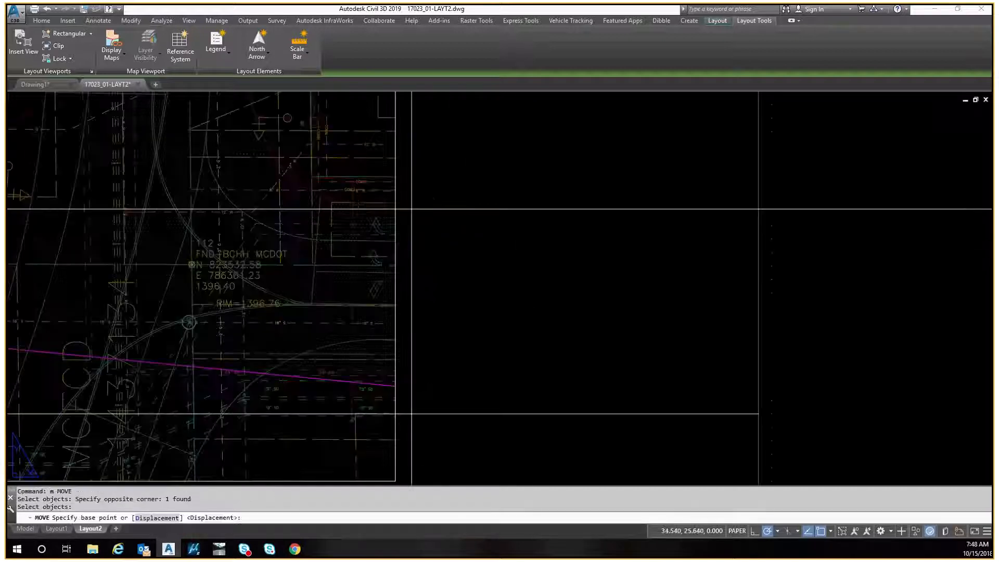
{"action": "left_click", "coordinate": [397, 212]}
{"action": "scroll", "coordinate": [413, 174], "scroll_direction": "down", "scroll_amount": 5}
{"action": "right_click", "coordinate": [447, 241], "text": "shift"}
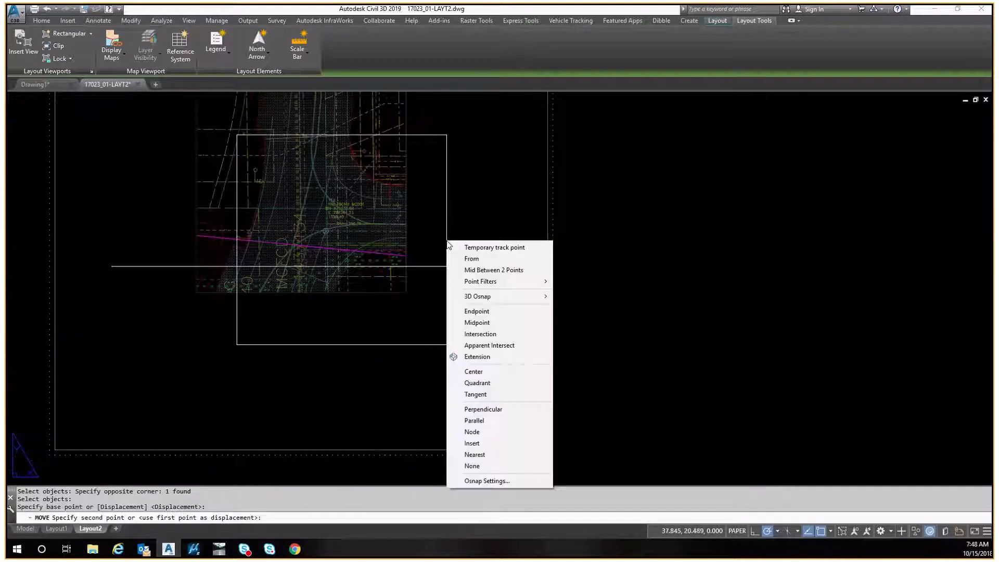
{"action": "left_click", "coordinate": [434, 266]}
{"action": "left_click", "coordinate": [407, 266]}
{"action": "key", "text": "Escape"}
Erase the horizontal guide line and zoom to the extents of the layout
{"action": "left_click", "coordinate": [452, 259]}
{"action": "left_click", "coordinate": [442, 286]}
{"action": "type", "text": "e"}
{"action": "key", "text": "space"}
{"action": "scroll", "coordinate": [444, 224], "scroll_direction": "down", "scroll_amount": 3}
{"action": "type", "text": "z"}
{"action": "key", "text": "space"}
{"action": "type", "text": "e"}
{"action": "key", "text": "space"}
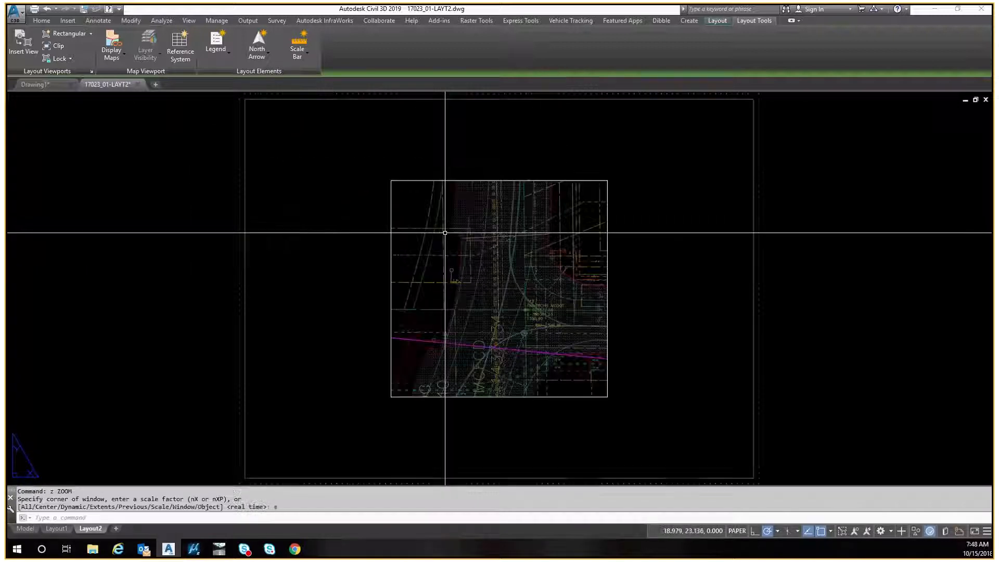
Erase the viewport and the sheet border from Layout2
{"action": "left_click", "coordinate": [446, 177]}
{"action": "left_click", "coordinate": [390, 194]}
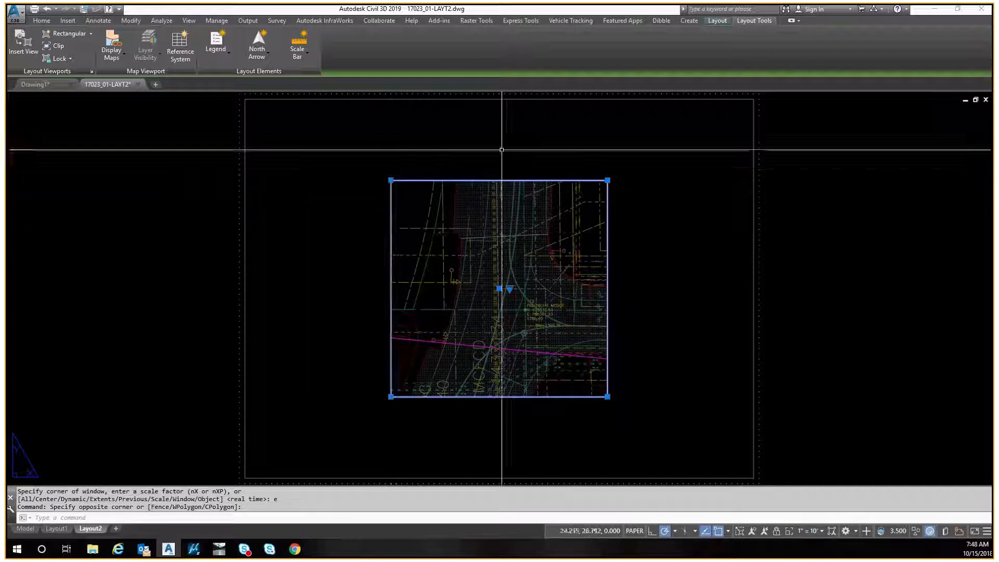
{"action": "left_click", "coordinate": [314, 169]}
{"action": "left_click", "coordinate": [170, 227]}
{"action": "left_click", "coordinate": [292, 219]}
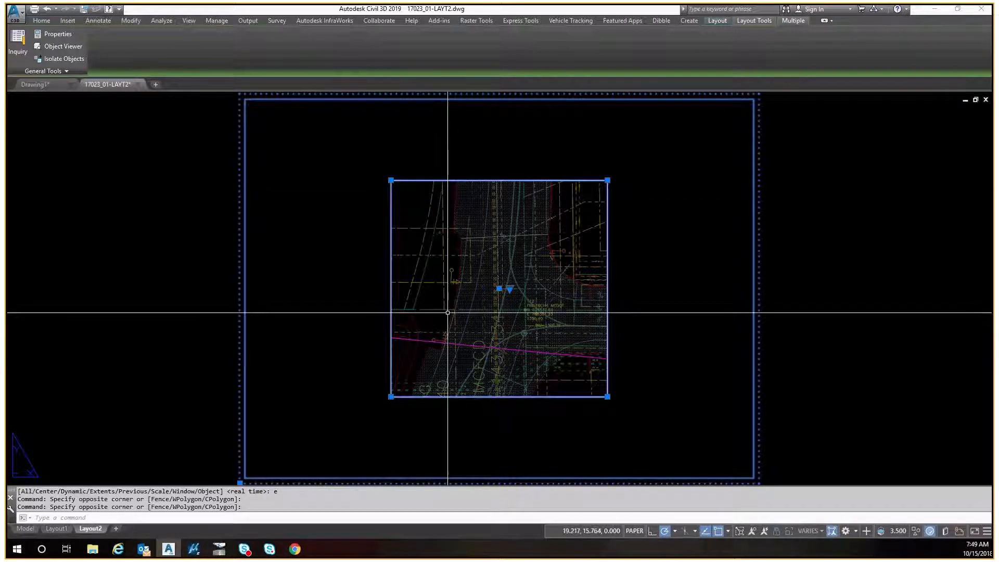
{"action": "type", "text": "e z e"}
{"action": "key", "text": "Escape"}
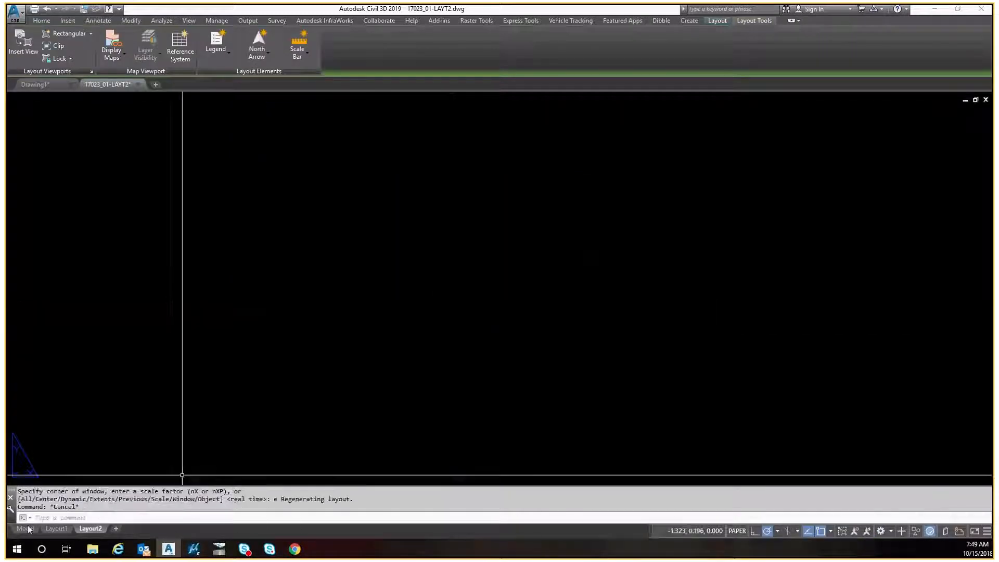
Return to model space and examine the square intersection box and the layout boxes along the road
{"action": "left_click", "coordinate": [25, 529]}
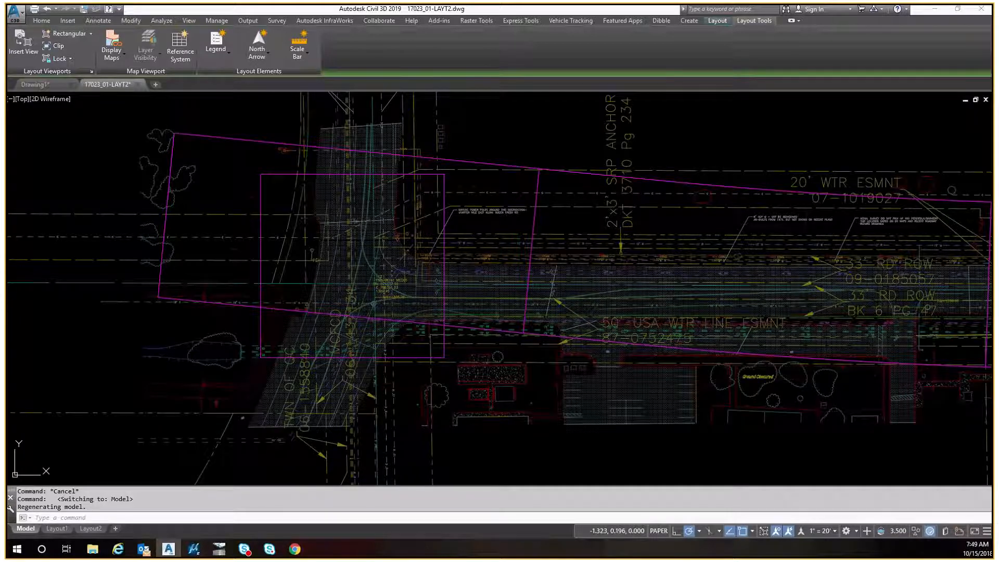
{"action": "key", "text": "Escape"}
{"action": "left_click", "coordinate": [290, 174]}
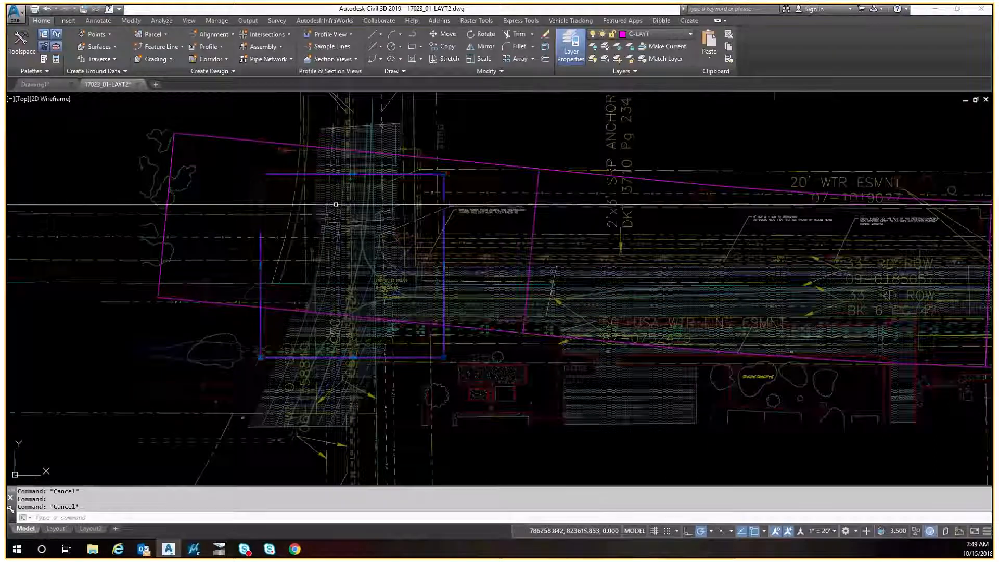
{"action": "key", "text": "Escape"}
{"action": "scroll", "coordinate": [335, 207], "scroll_direction": "down", "scroll_amount": 2}
{"action": "middle_click_drag", "start_coordinate": [557, 232], "coordinate": [228, 223]}
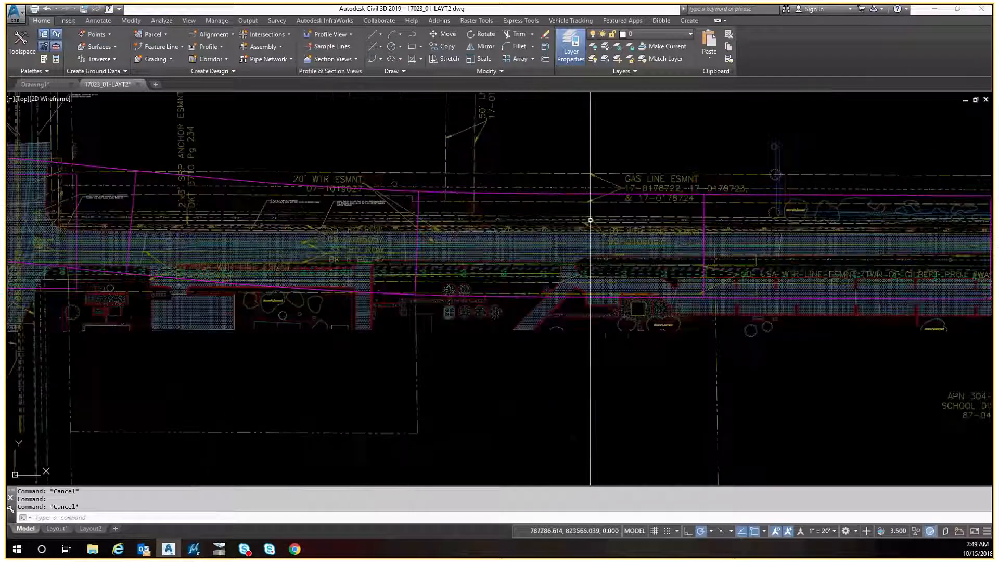